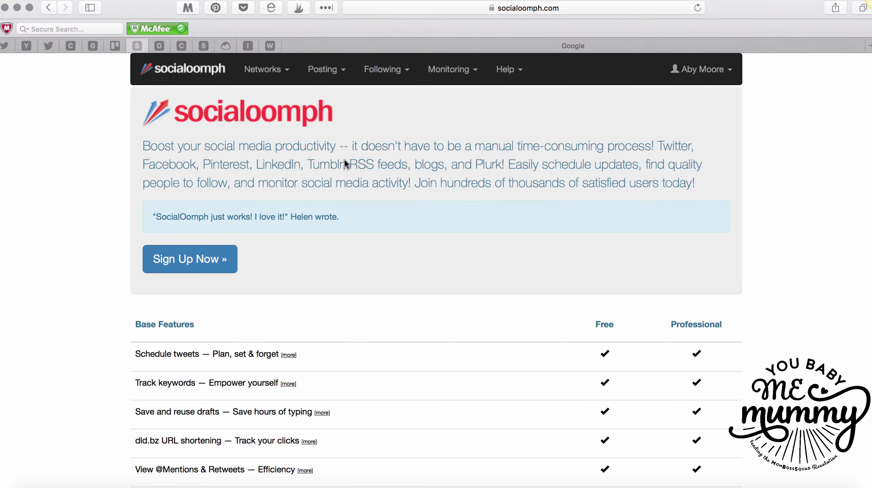
Step: Open the page for connecting a social account to authorize Twitter access
{"action": "left_click", "coordinate": [185, 73]}
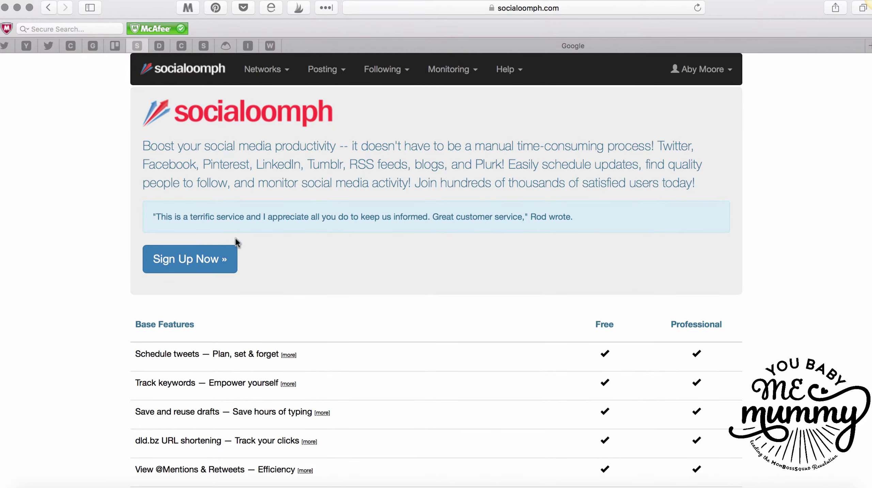
{"action": "scroll", "coordinate": [289, 373], "scroll_direction": "down", "scroll_amount": 1}
{"action": "scroll", "coordinate": [289, 372], "scroll_direction": "up", "scroll_amount": 1}
{"action": "left_click", "coordinate": [279, 71]}
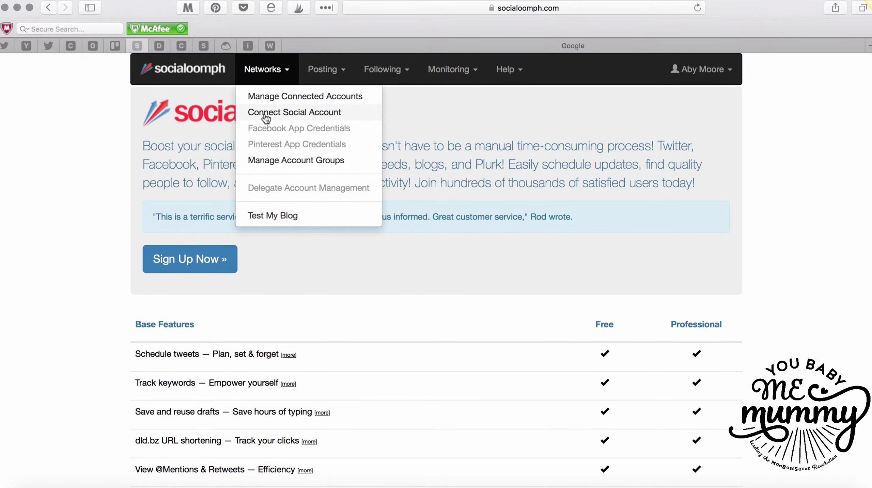
{"action": "left_click", "coordinate": [341, 111]}
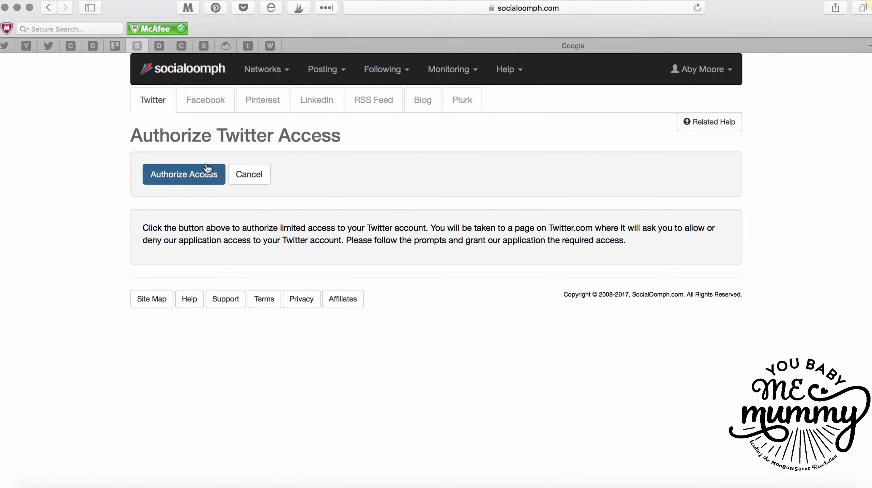
Step: Try to open the Facebook account connection, returning to the Twitter authorization page
{"action": "left_click", "coordinate": [202, 104]}
{"action": "left_click", "coordinate": [162, 102]}
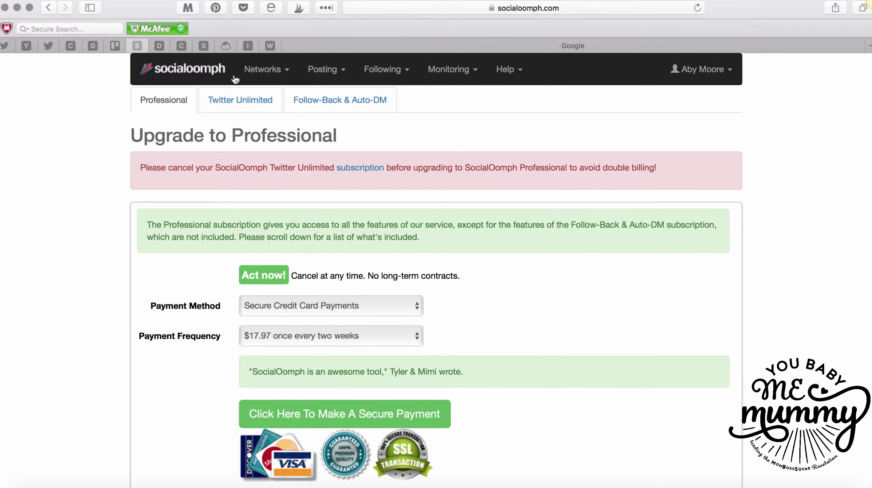
{"action": "left_click", "coordinate": [263, 70]}
{"action": "left_click", "coordinate": [310, 111]}
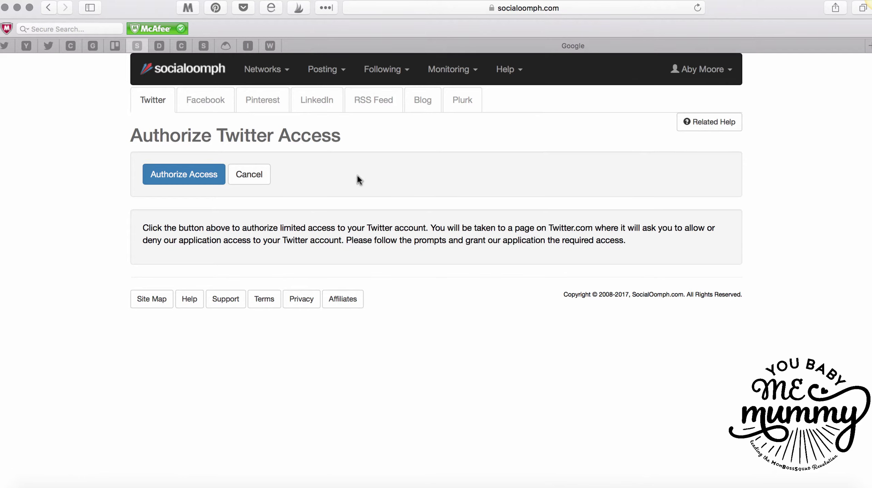
Step: View the list of connected social accounts
{"action": "left_click", "coordinate": [267, 69]}
{"action": "left_click", "coordinate": [280, 148]}
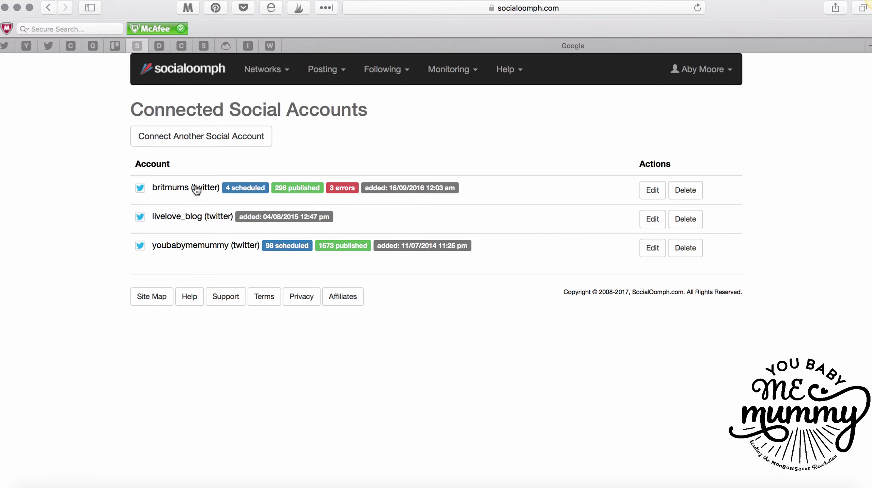
Step: Start a new update that combines an image and text
{"action": "left_click", "coordinate": [338, 79]}
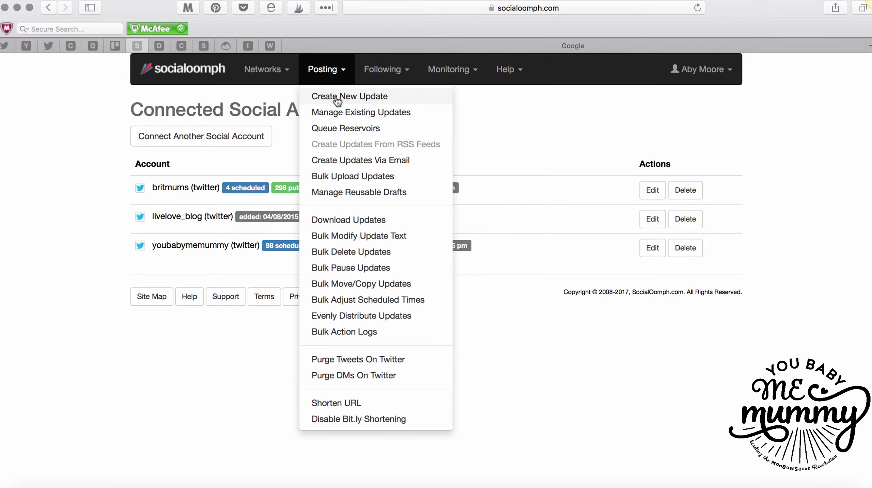
{"action": "left_click", "coordinate": [393, 98]}
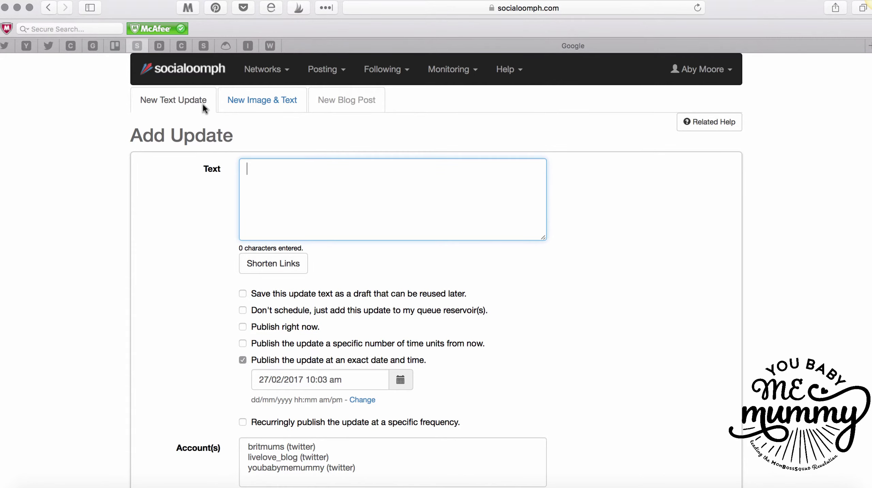
{"action": "left_click", "coordinate": [281, 102]}
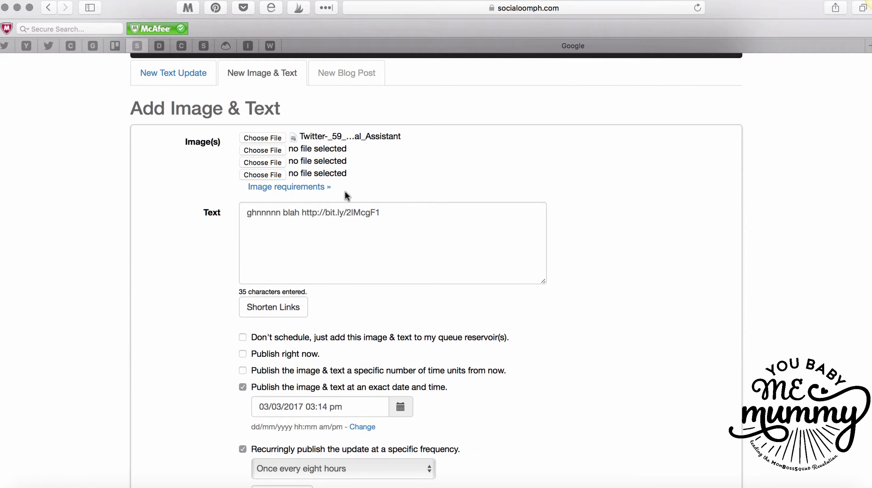
Step: Attach the "Twitter-_59_simp...Assistant" image from the Desktop as the update's first image
{"action": "scroll", "coordinate": [305, 227], "scroll_direction": "up", "scroll_amount": 2}
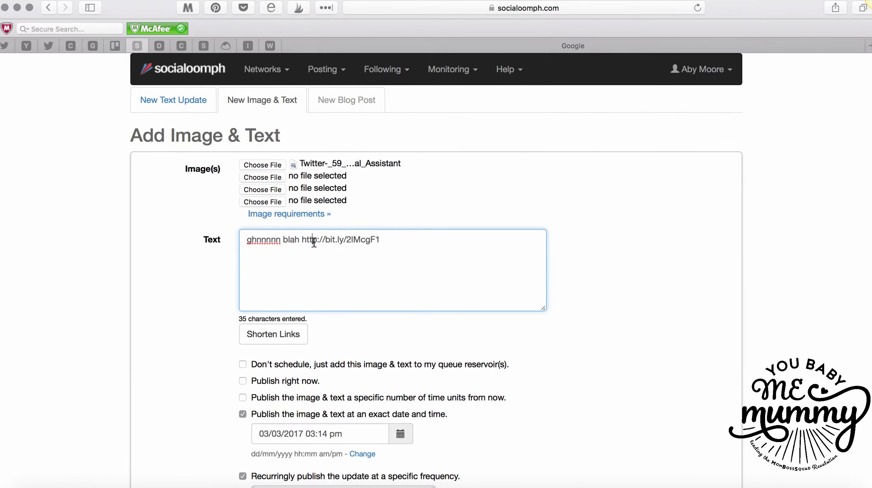
{"action": "left_click", "coordinate": [268, 166]}
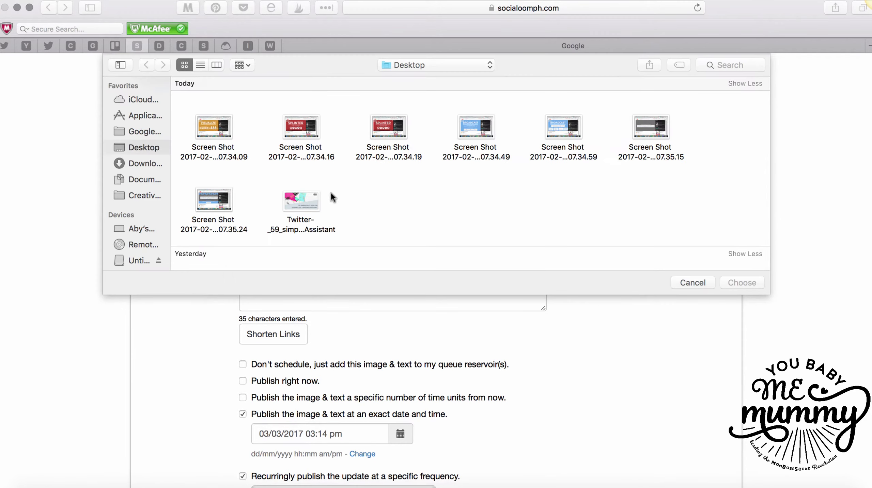
{"action": "left_click", "coordinate": [291, 207]}
{"action": "left_click", "coordinate": [732, 282]}
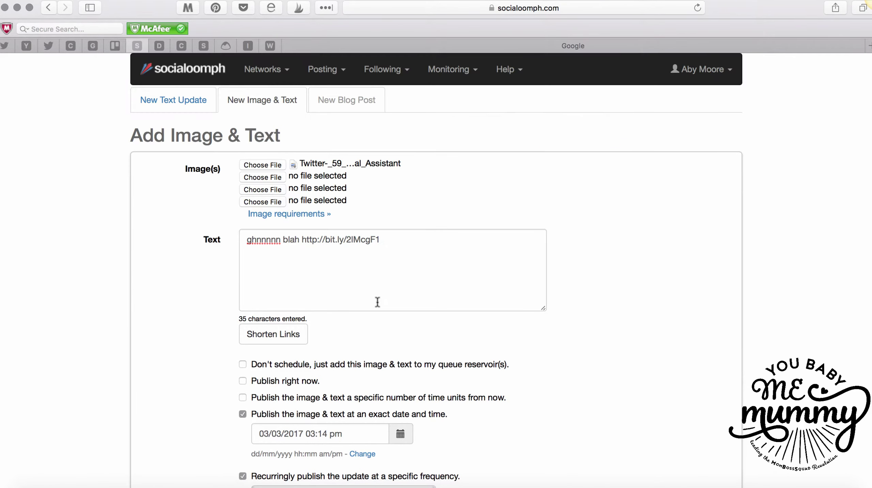
Step: Shorten the links in the update text
{"action": "left_click", "coordinate": [250, 241]}
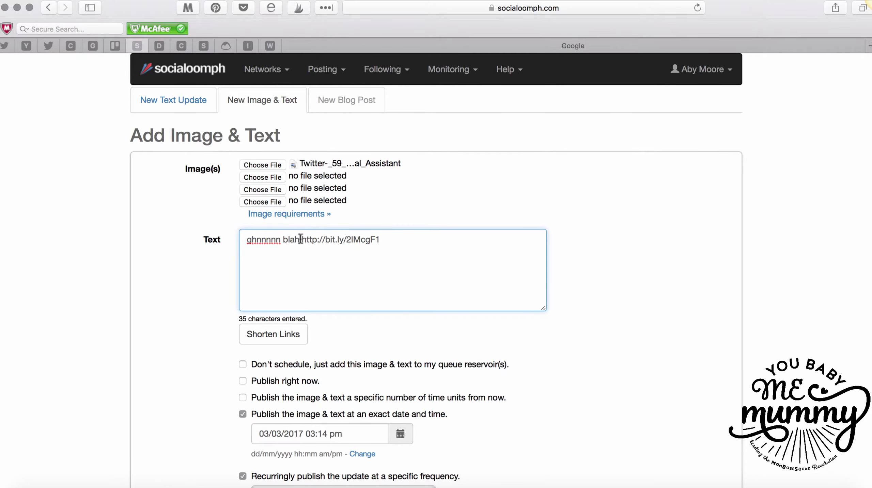
{"action": "scroll", "coordinate": [359, 238], "scroll_direction": "down", "scroll_amount": 2}
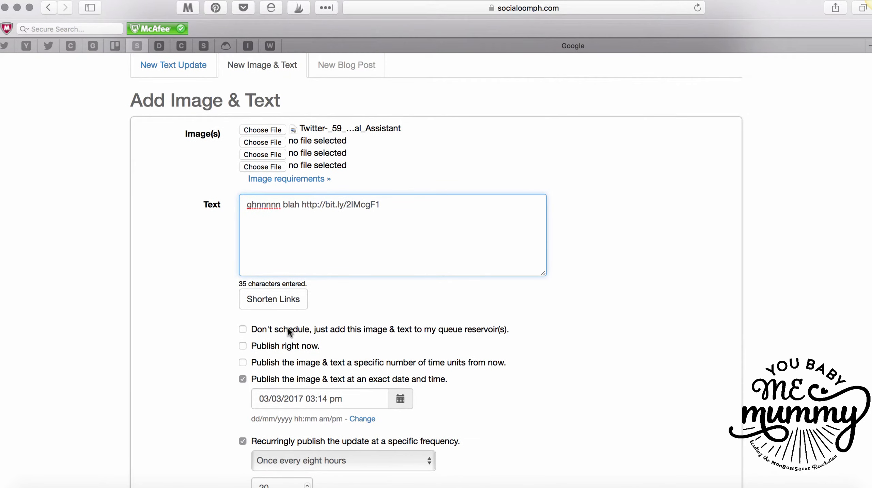
{"action": "left_click", "coordinate": [281, 301]}
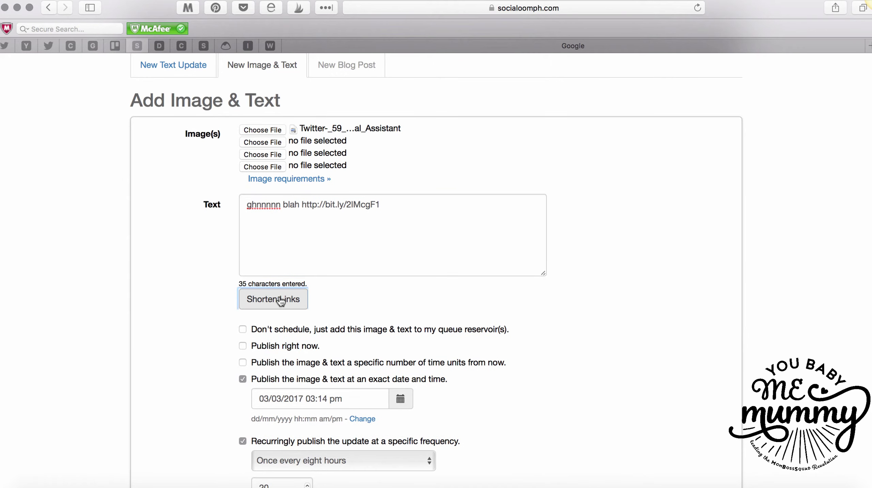
{"action": "scroll", "coordinate": [234, 77], "scroll_direction": "up", "scroll_amount": 2}
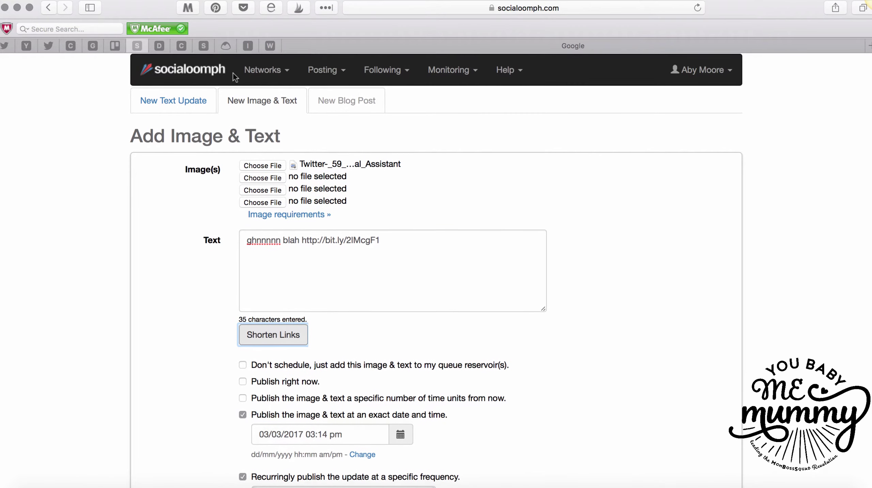
Step: Add "#" after the bit.ly link at the end of the update text
{"action": "left_click", "coordinate": [322, 69]}
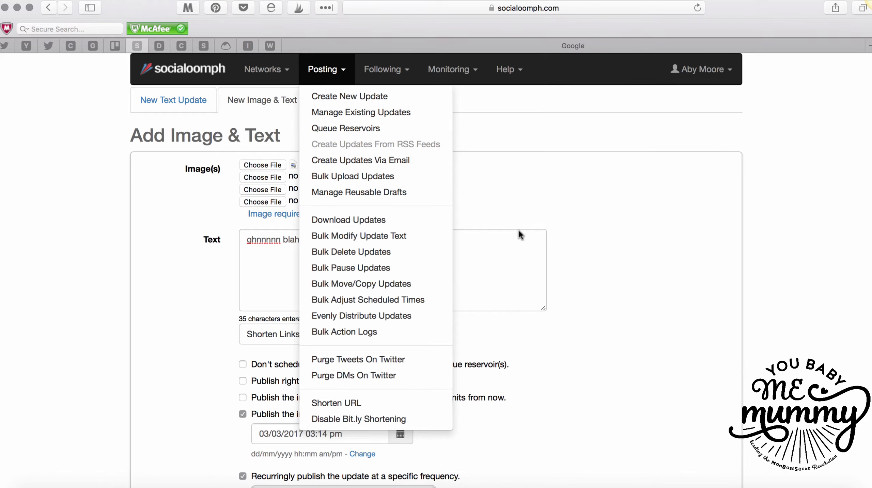
{"action": "left_click", "coordinate": [596, 200]}
{"action": "left_click", "coordinate": [401, 236]}
{"action": "type", "text": "#"}
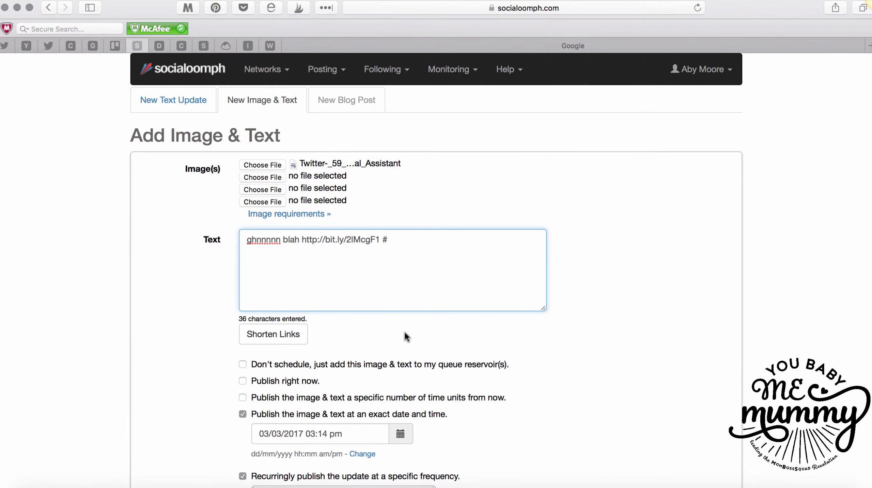
Step: Examine the update's exact publishing date and time, recurrence settings and target accounts
{"action": "scroll", "coordinate": [404, 331], "scroll_direction": "down", "scroll_amount": 5}
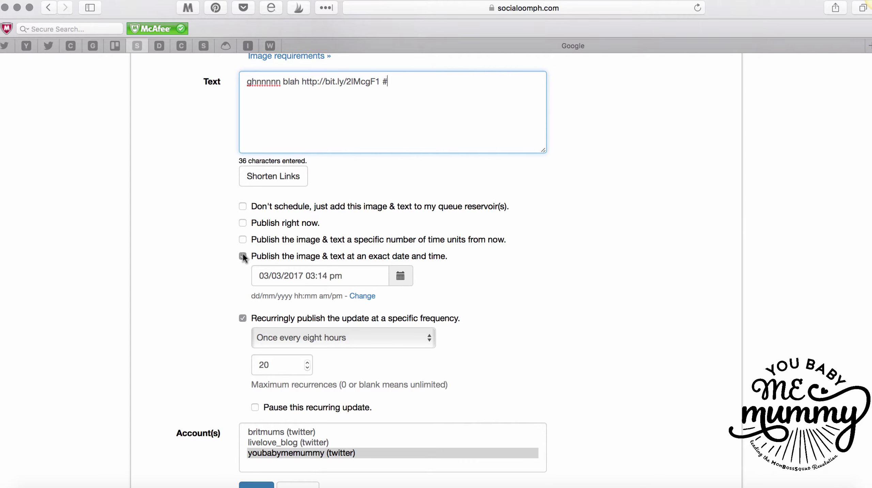
{"action": "left_click", "coordinate": [269, 276]}
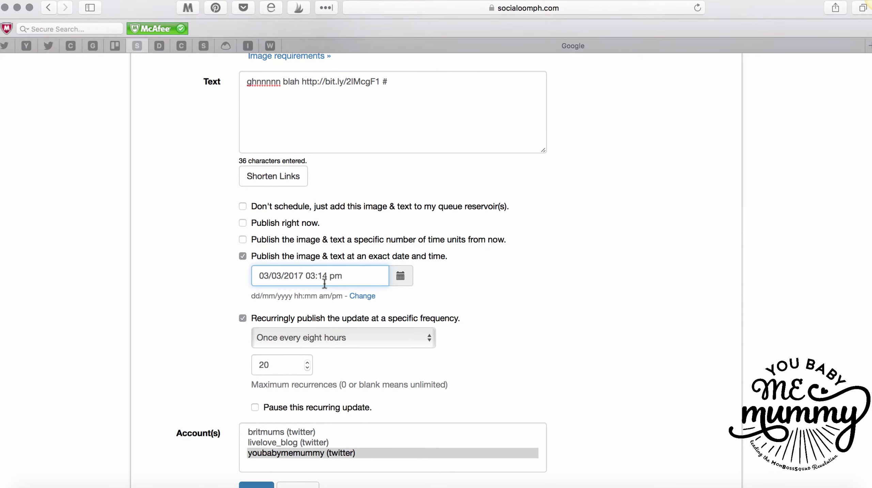
{"action": "scroll", "coordinate": [325, 284], "scroll_direction": "down", "scroll_amount": 4}
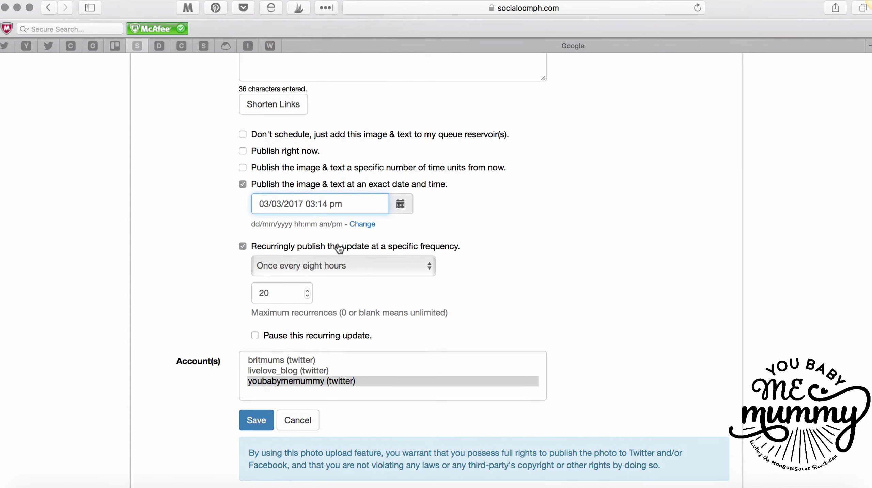
{"action": "scroll", "coordinate": [239, 219], "scroll_direction": "up", "scroll_amount": 5}
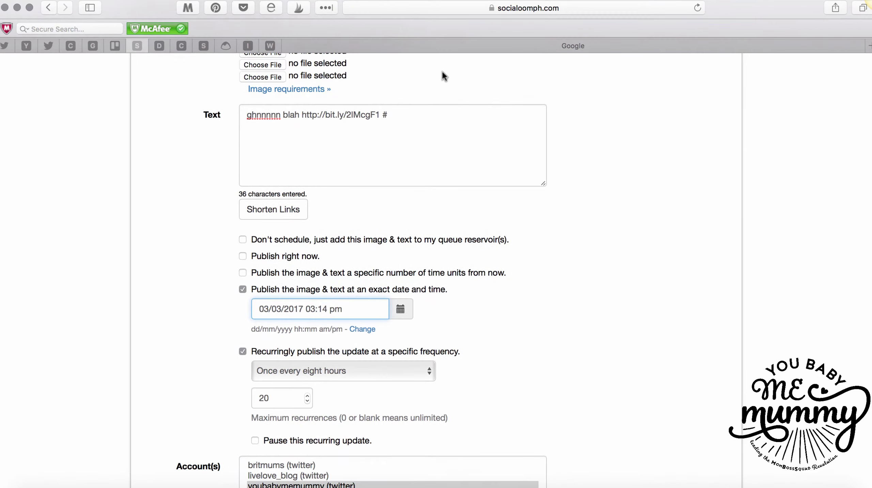
{"action": "scroll", "coordinate": [497, 129], "scroll_direction": "down", "scroll_amount": 5}
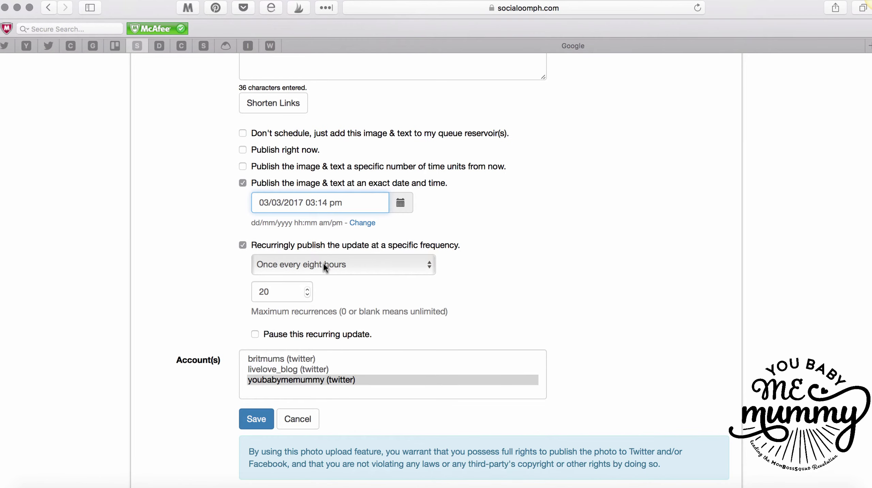
Step: Look through the recurrence frequencies and choose "Once every eight hours"
{"action": "left_click", "coordinate": [323, 265]}
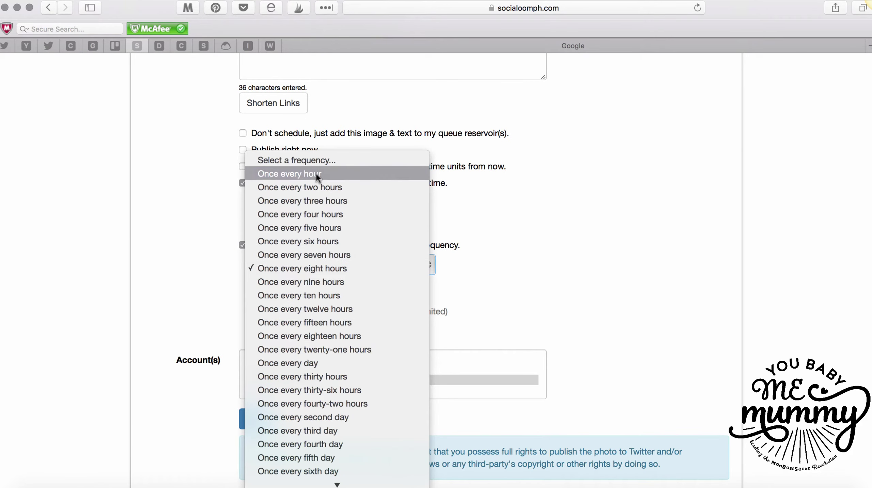
{"action": "scroll", "coordinate": [339, 308], "scroll_direction": "down", "scroll_amount": 5}
{"action": "scroll", "coordinate": [340, 300], "scroll_direction": "down", "scroll_amount": 2}
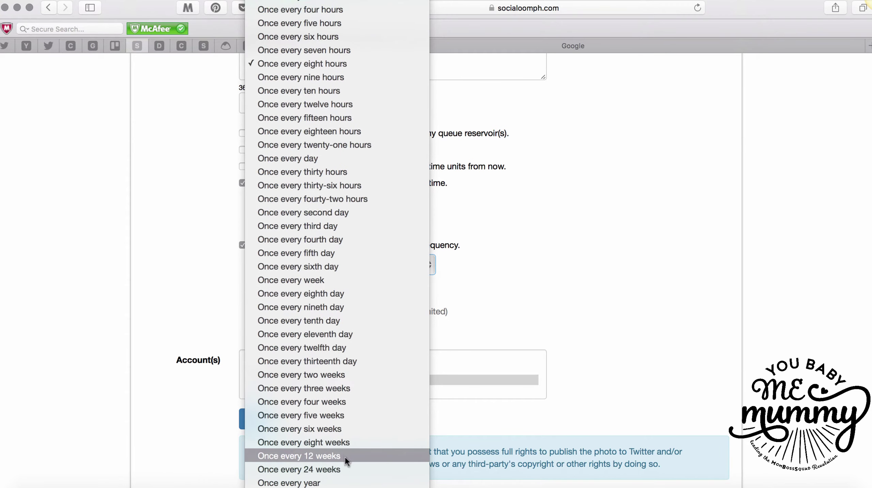
{"action": "scroll", "coordinate": [303, 150], "scroll_direction": "up", "scroll_amount": 2}
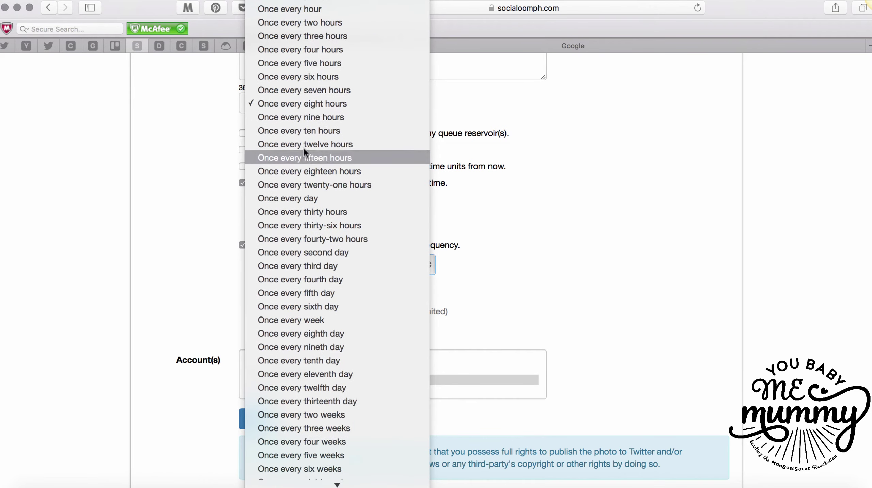
{"action": "left_click", "coordinate": [311, 106]}
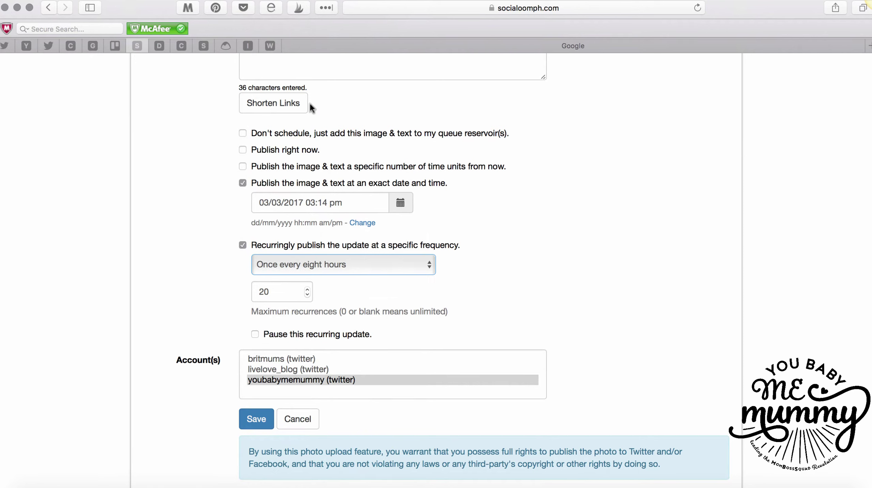
Step: Set the maximum recurrences of the update to 20
{"action": "left_click", "coordinate": [262, 292]}
{"action": "double_click", "coordinate": [262, 291]}
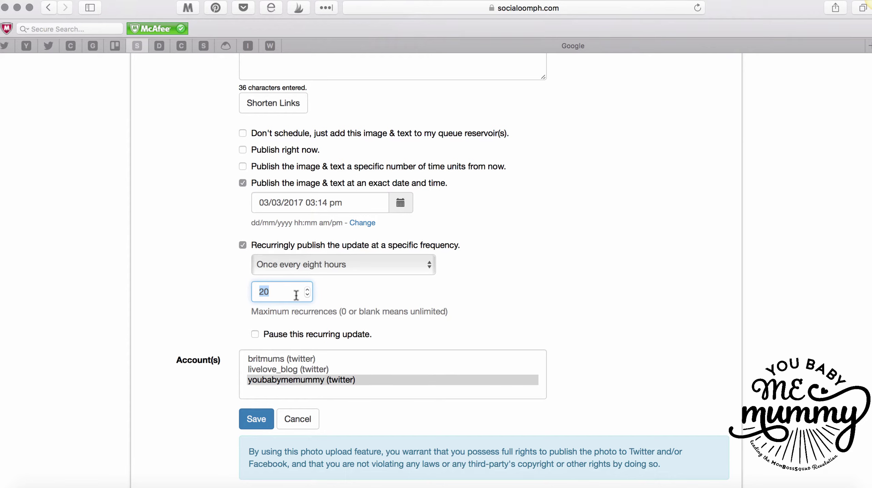
{"action": "type", "text": "2"}
{"action": "key", "text": "BackSpace"}
{"action": "type", "text": "20"}
{"action": "left_click", "coordinate": [339, 284]}
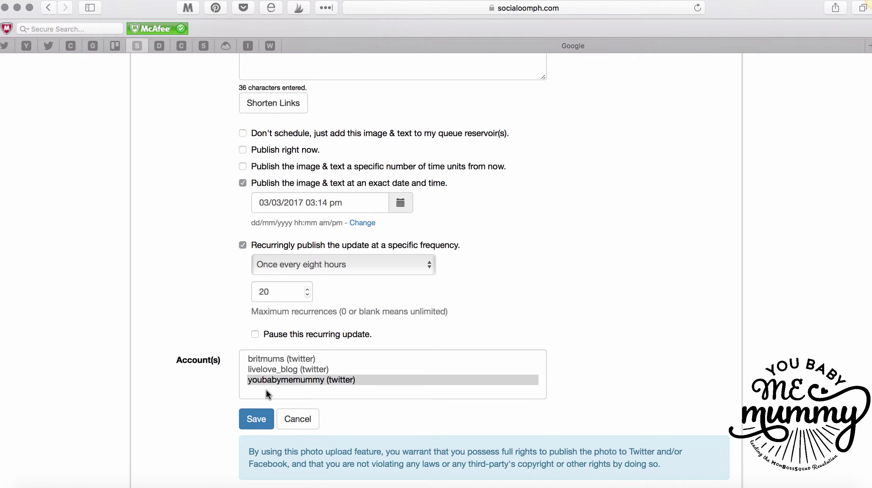
Step: Save the recurring image and text update
{"action": "left_click", "coordinate": [255, 419]}
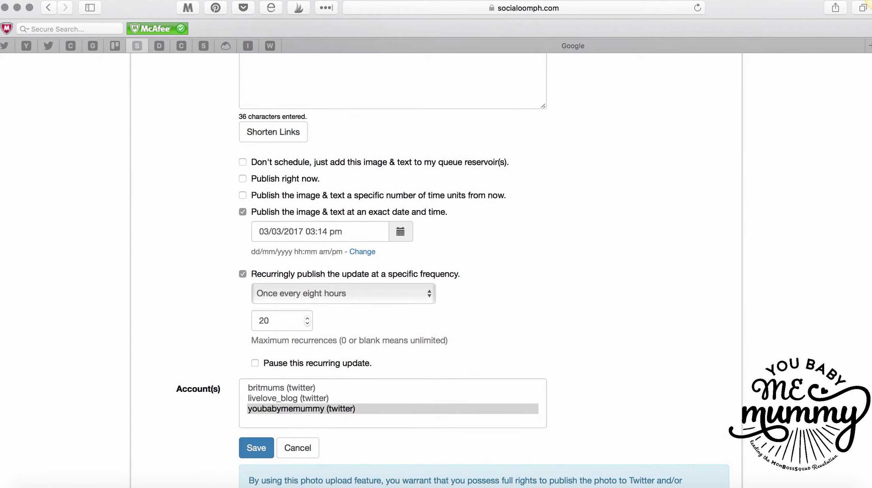
{"action": "left_click", "coordinate": [753, 1]}
{"action": "left_click", "coordinate": [753, 1]}
{"action": "left_click", "coordinate": [259, 452]}
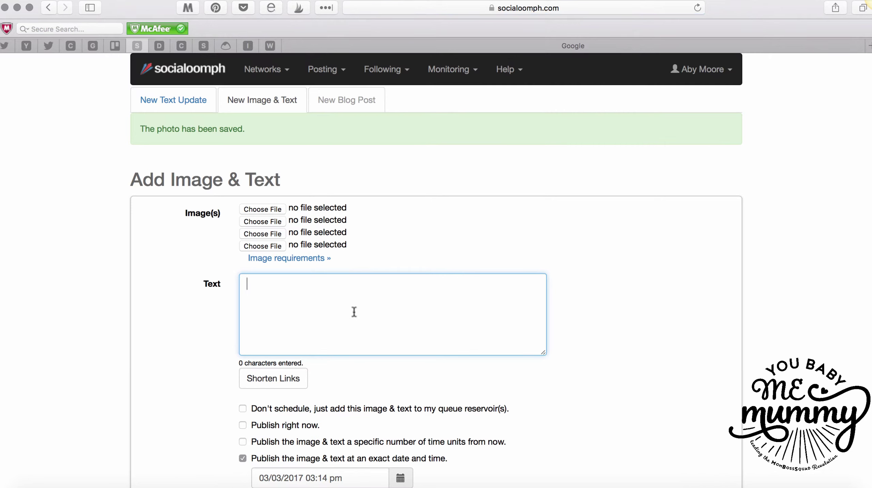
Step: Open the list of existing updates and look through the scheduled ones
{"action": "left_click", "coordinate": [336, 72]}
{"action": "left_click", "coordinate": [343, 115]}
{"action": "scroll", "coordinate": [345, 180], "scroll_direction": "down", "scroll_amount": 2}
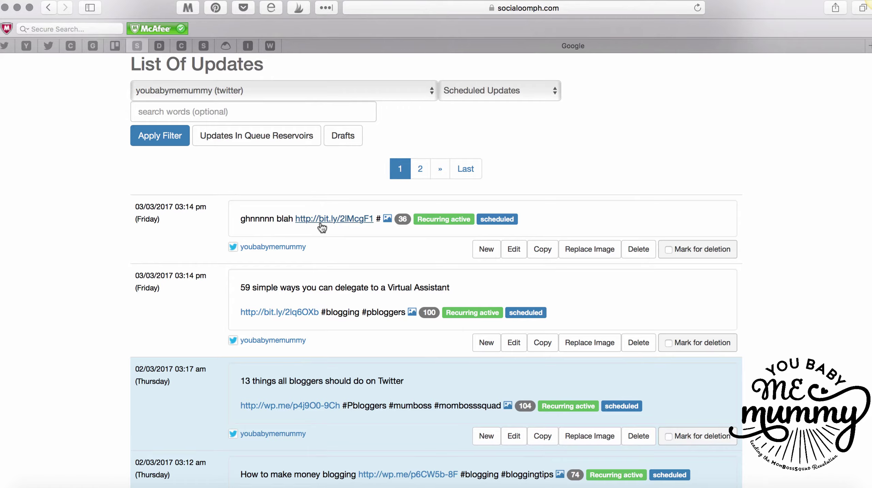
{"action": "scroll", "coordinate": [299, 233], "scroll_direction": "down", "scroll_amount": 20}
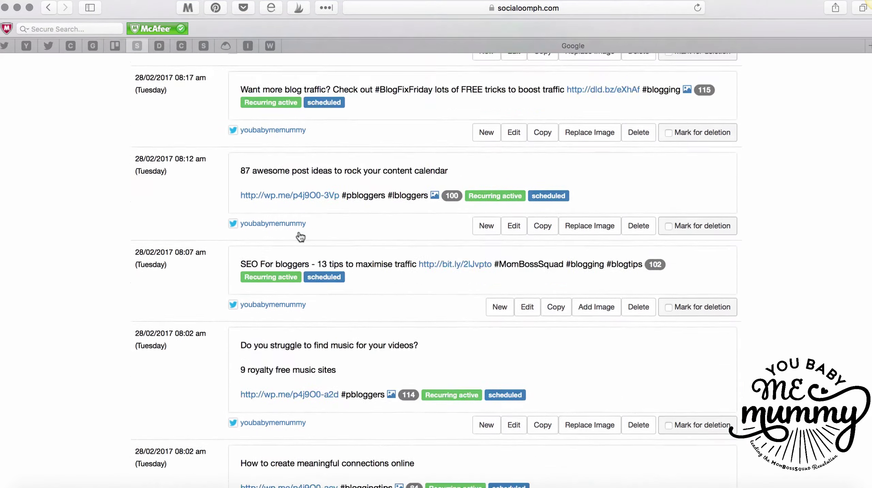
{"action": "scroll", "coordinate": [300, 236], "scroll_direction": "up", "scroll_amount": 20}
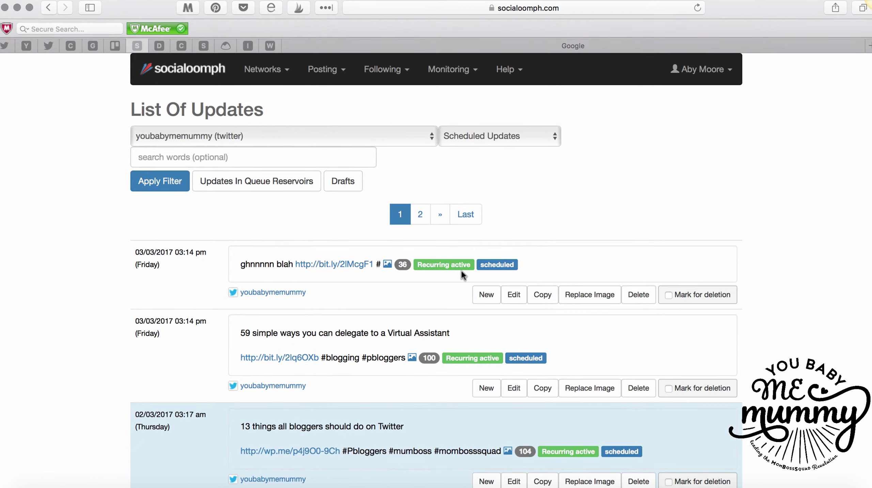
Step: Copy the scheduled "ghnnnnn blah" update and set the copy's publishing date to 07/03/2017, 03:14 pm
{"action": "left_click", "coordinate": [543, 296]}
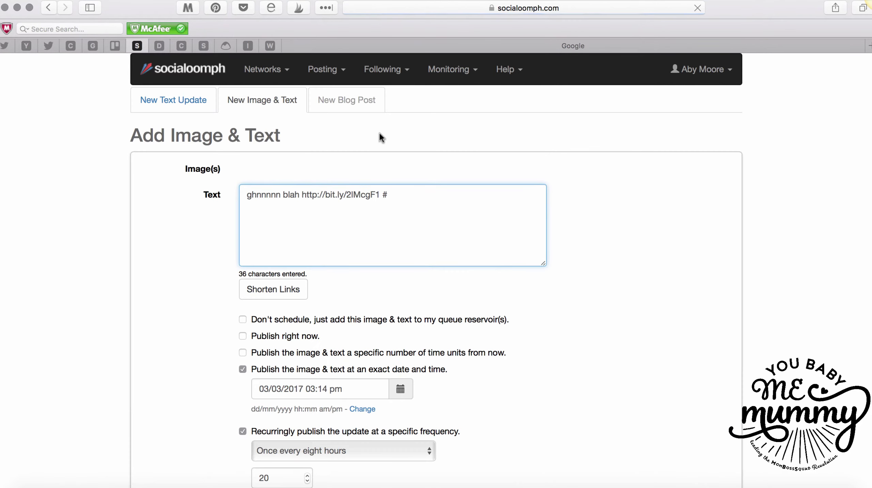
{"action": "scroll", "coordinate": [317, 236], "scroll_direction": "down", "scroll_amount": 3}
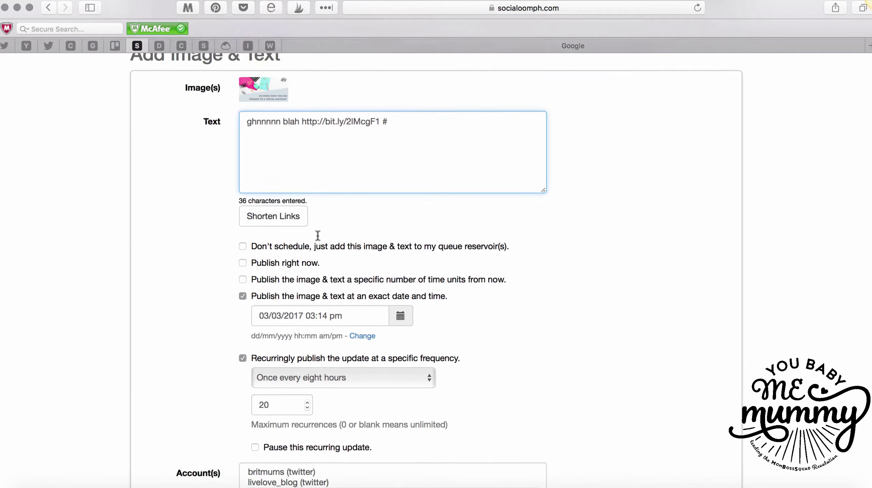
{"action": "scroll", "coordinate": [318, 236], "scroll_direction": "down", "scroll_amount": 2}
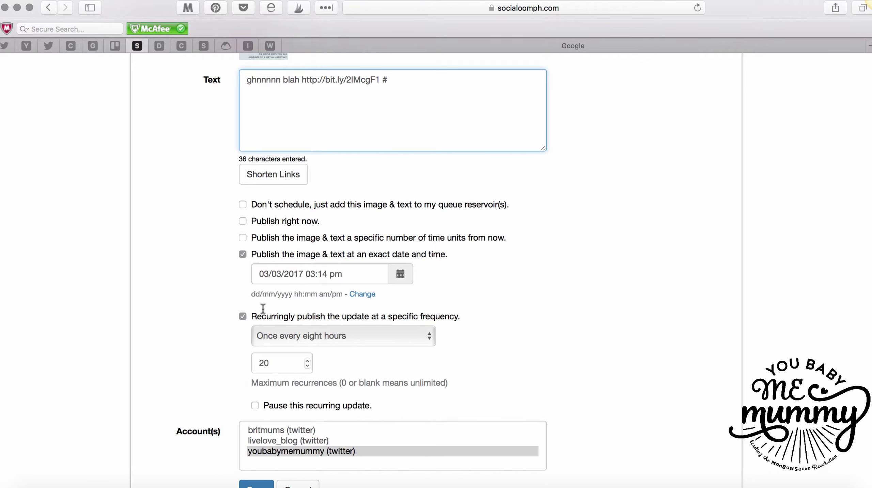
{"action": "left_click", "coordinate": [268, 272]}
{"action": "double_click", "coordinate": [268, 272]}
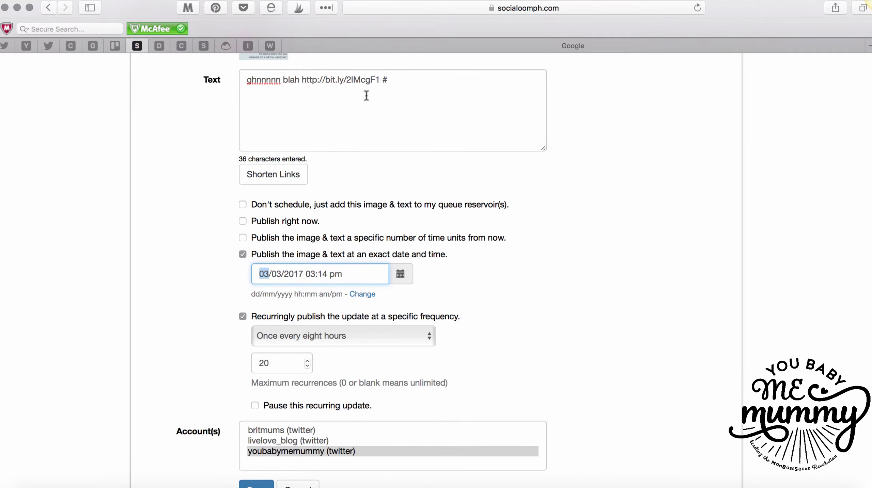
{"action": "scroll", "coordinate": [368, 102], "scroll_direction": "up", "scroll_amount": 2}
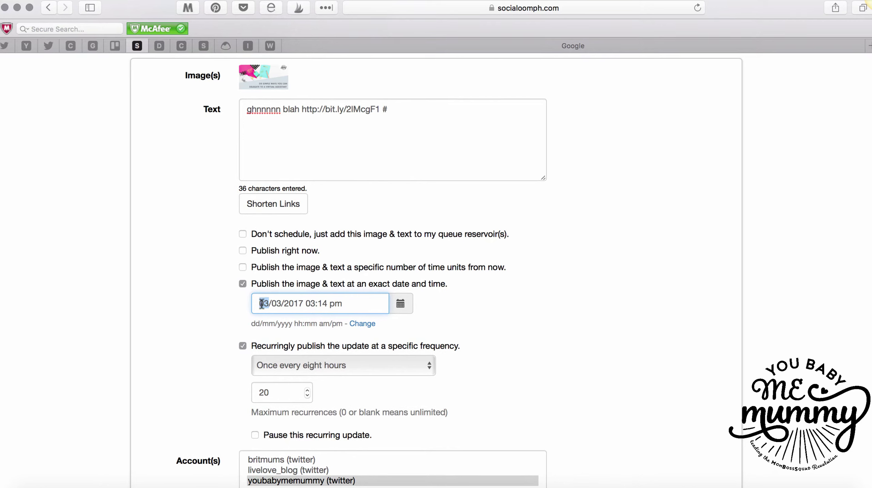
{"action": "type", "text": "07"}
Step: Set the copy to recur once every thirty hours with maximum recurrences of 0, and save it
{"action": "scroll", "coordinate": [337, 316], "scroll_direction": "down", "scroll_amount": 3}
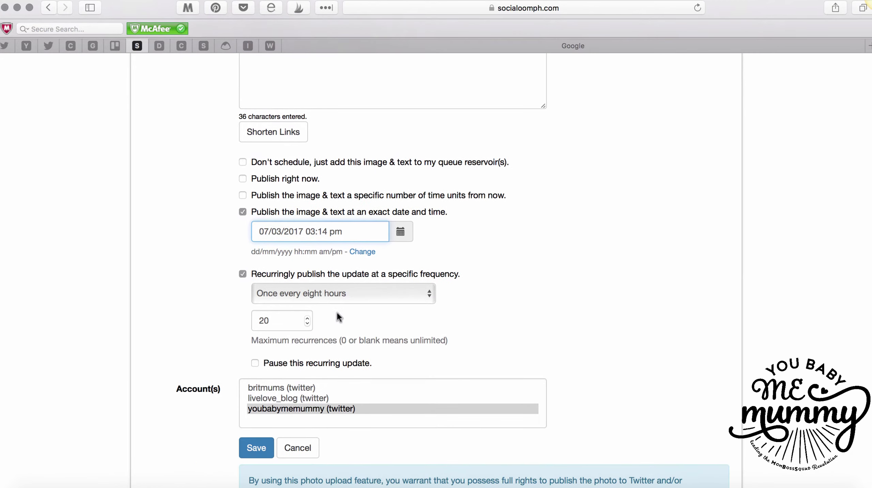
{"action": "left_click", "coordinate": [336, 291]}
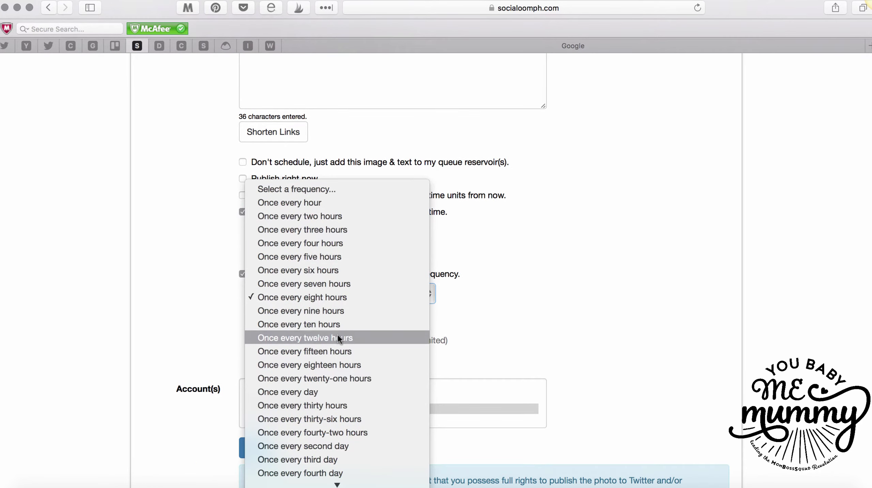
{"action": "left_click", "coordinate": [344, 405]}
{"action": "left_click_drag", "start_coordinate": [273, 320], "coordinate": [253, 318]}
{"action": "type", "text": "0"}
{"action": "scroll", "coordinate": [205, 393], "scroll_direction": "down", "scroll_amount": 1}
{"action": "left_click", "coordinate": [255, 439]}
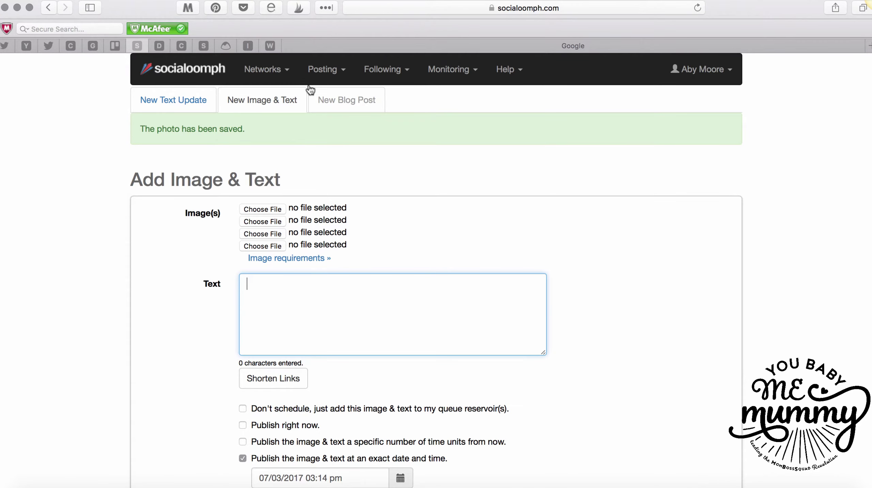
Step: In the list of existing updates, mark both "ghnnnnn blah" updates and delete them
{"action": "left_click", "coordinate": [334, 71]}
{"action": "left_click", "coordinate": [339, 112]}
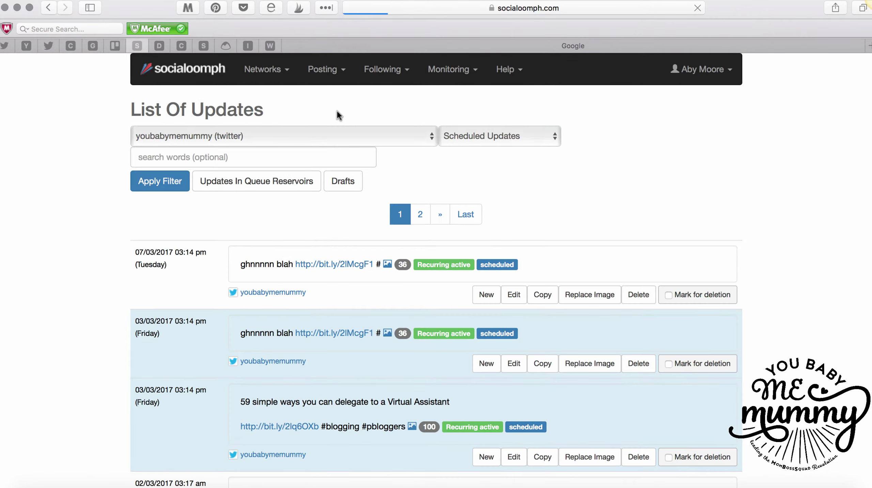
{"action": "scroll", "coordinate": [304, 260], "scroll_direction": "down", "scroll_amount": 3}
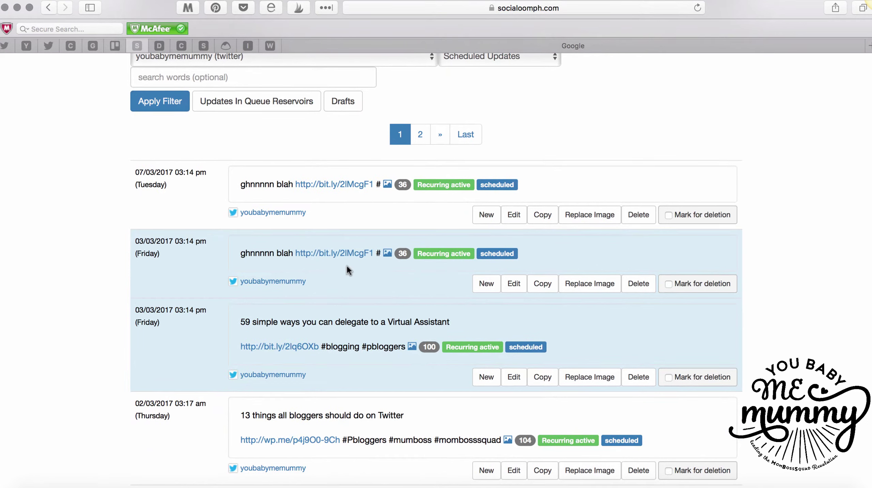
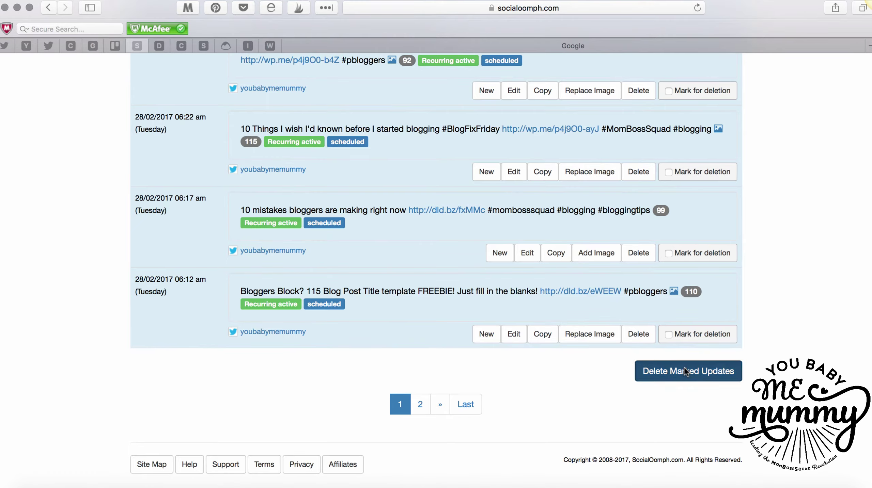
{"action": "left_click", "coordinate": [684, 370]}
{"action": "left_click", "coordinate": [549, 264]}
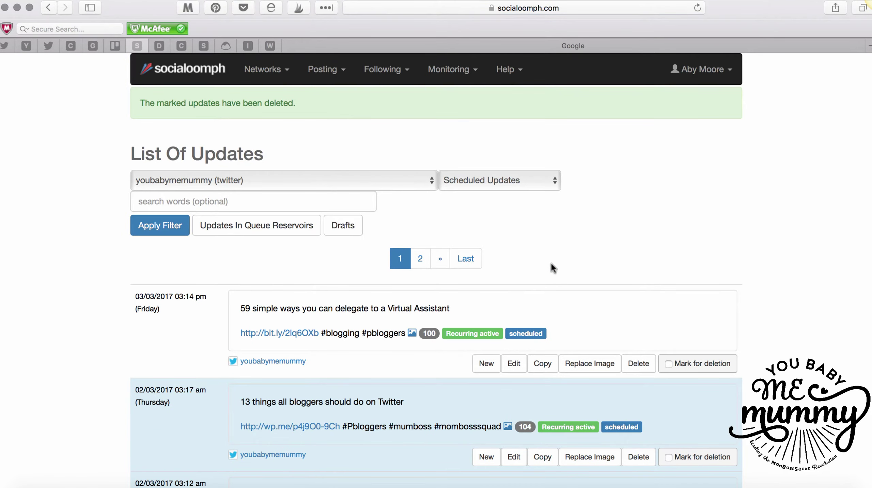
Step: Start a new image and text update and bring up its publishing options
{"action": "left_click", "coordinate": [327, 74]}
{"action": "left_click", "coordinate": [333, 97]}
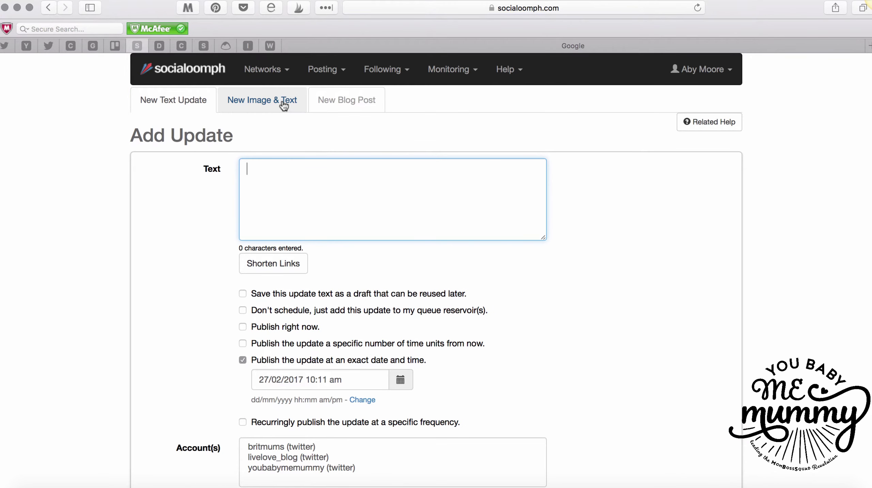
{"action": "left_click", "coordinate": [280, 99]}
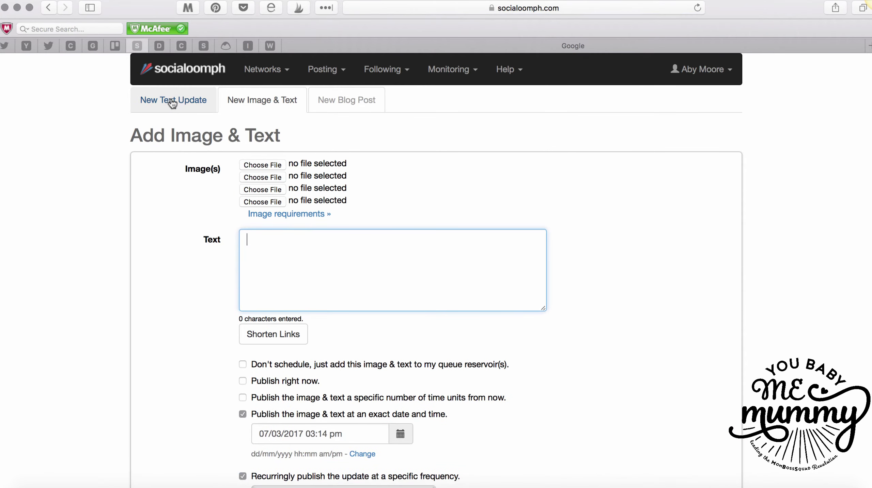
{"action": "scroll", "coordinate": [289, 221], "scroll_direction": "down", "scroll_amount": 2}
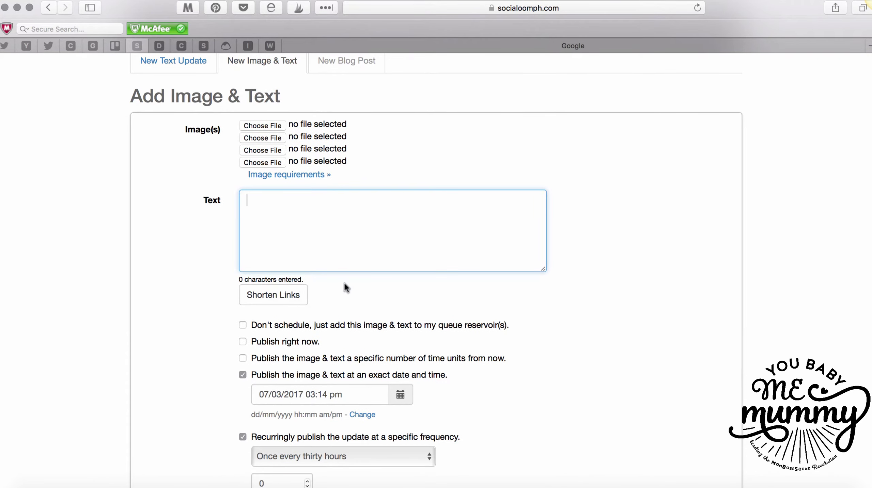
{"action": "scroll", "coordinate": [349, 345], "scroll_direction": "down", "scroll_amount": 2}
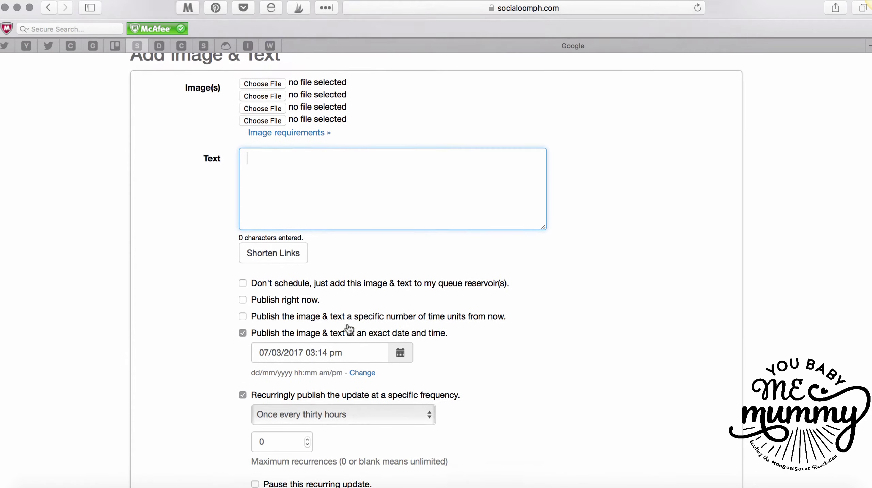
Step: Try the immediate and time-units-from-now publishing options, and return to publishing at an exact date and time
{"action": "left_click", "coordinate": [273, 300]}
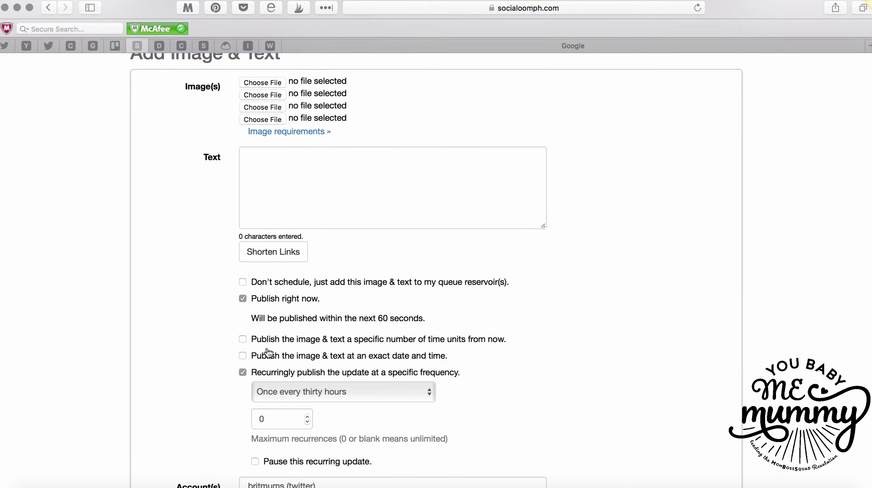
{"action": "left_click", "coordinate": [259, 339]}
{"action": "left_click", "coordinate": [267, 340]}
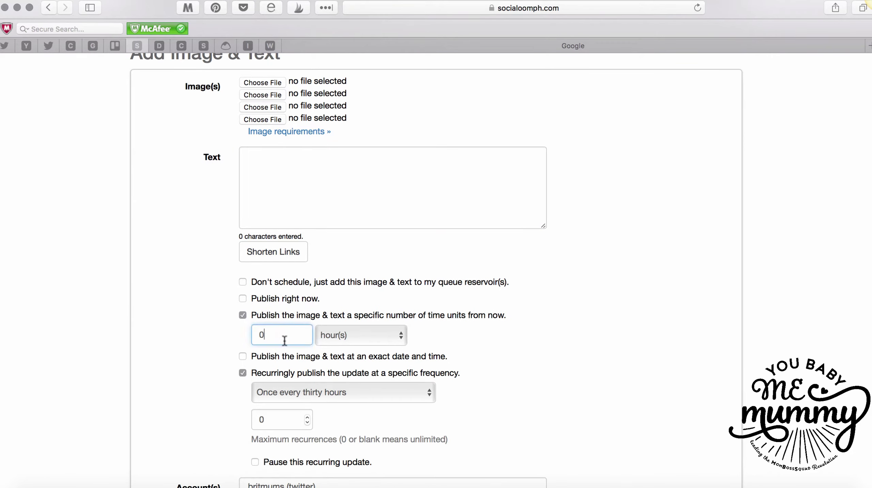
{"action": "left_click", "coordinate": [363, 336]}
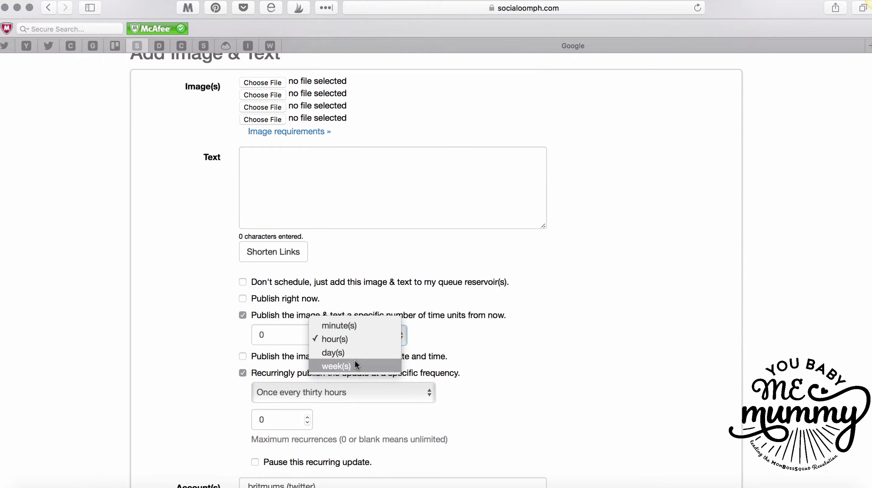
{"action": "left_click", "coordinate": [490, 324]}
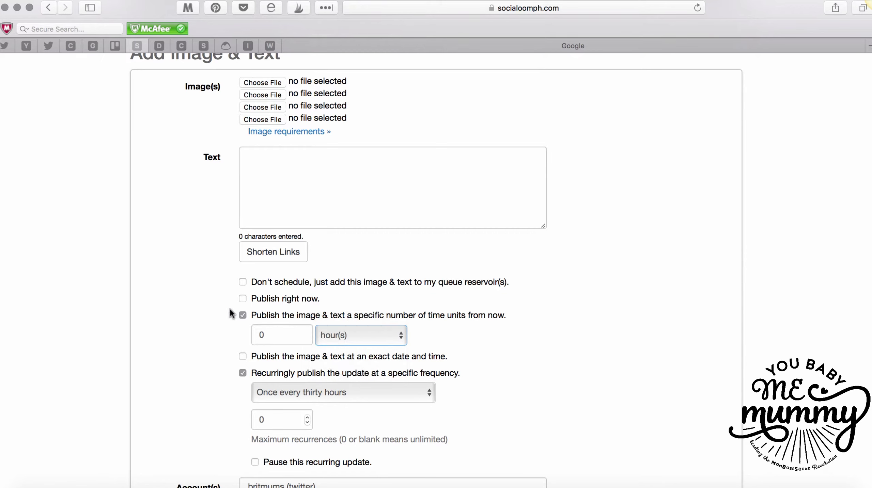
{"action": "left_click", "coordinate": [242, 298]}
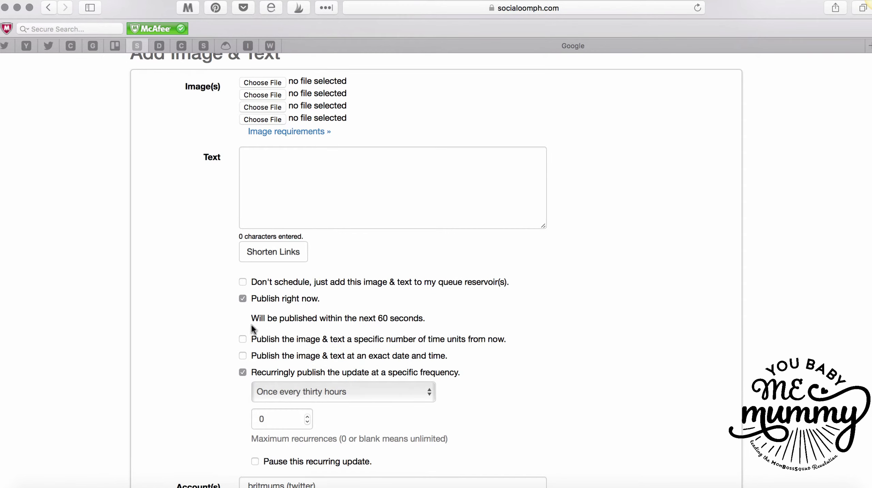
{"action": "left_click", "coordinate": [243, 339]}
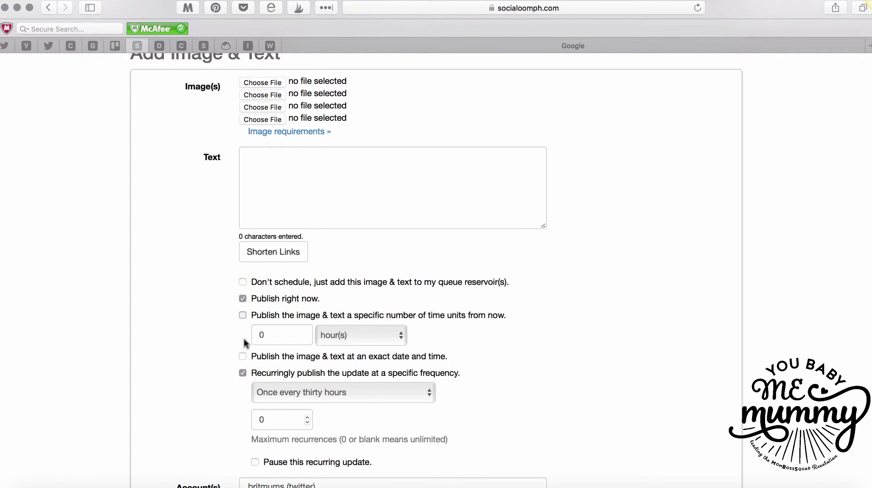
{"action": "left_click", "coordinate": [243, 355]}
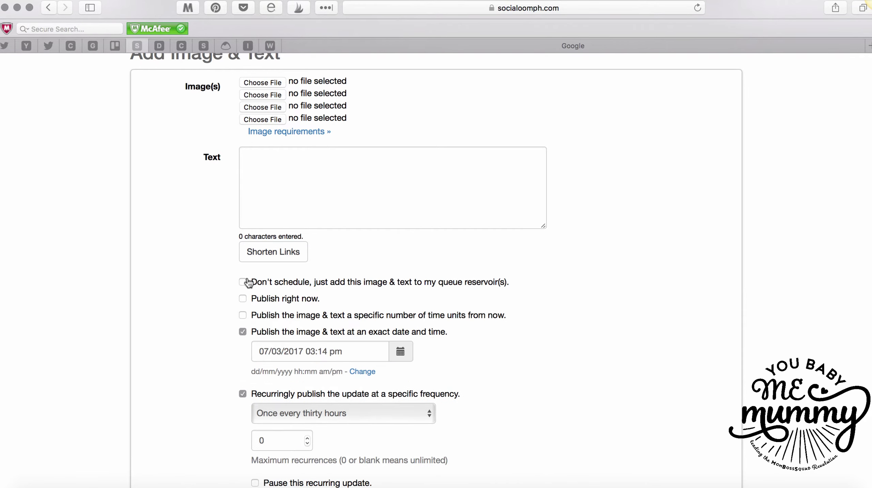
Step: Check the exact date field and set the recurrence frequency to "Once every eight hours"
{"action": "scroll", "coordinate": [283, 301], "scroll_direction": "down", "scroll_amount": 3}
{"action": "left_click", "coordinate": [272, 291]}
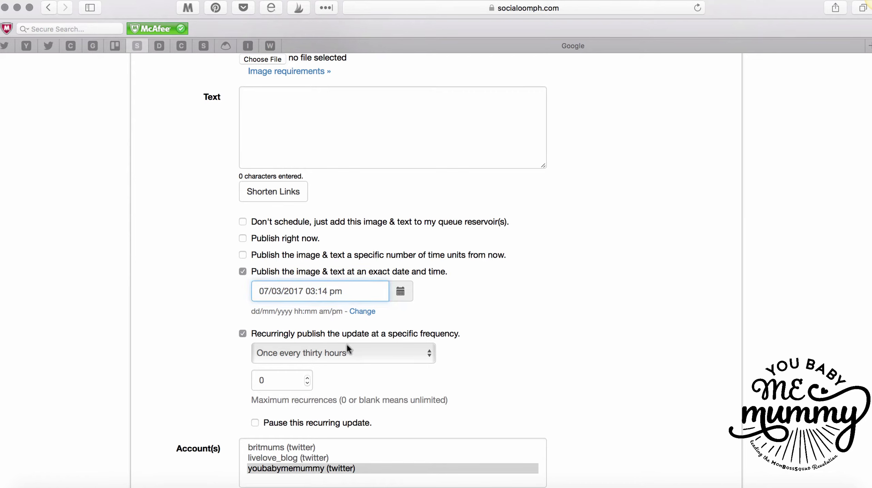
{"action": "scroll", "coordinate": [376, 346], "scroll_direction": "down", "scroll_amount": 3}
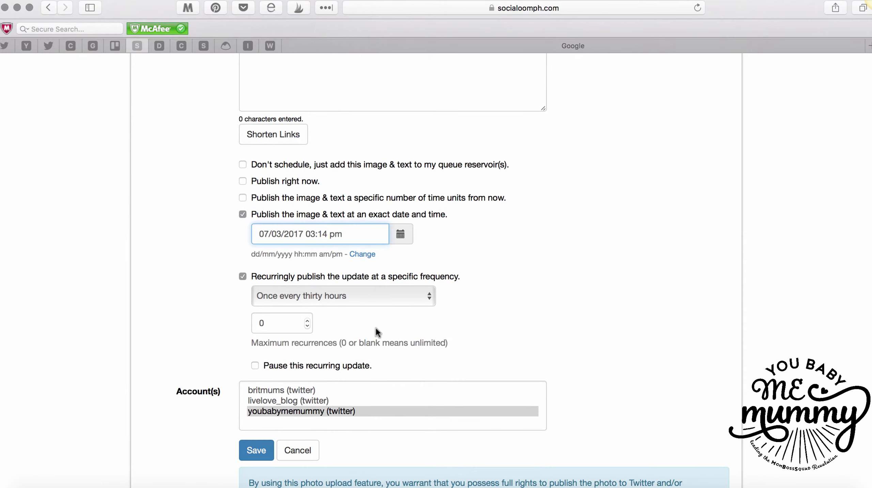
{"action": "left_click", "coordinate": [375, 295]}
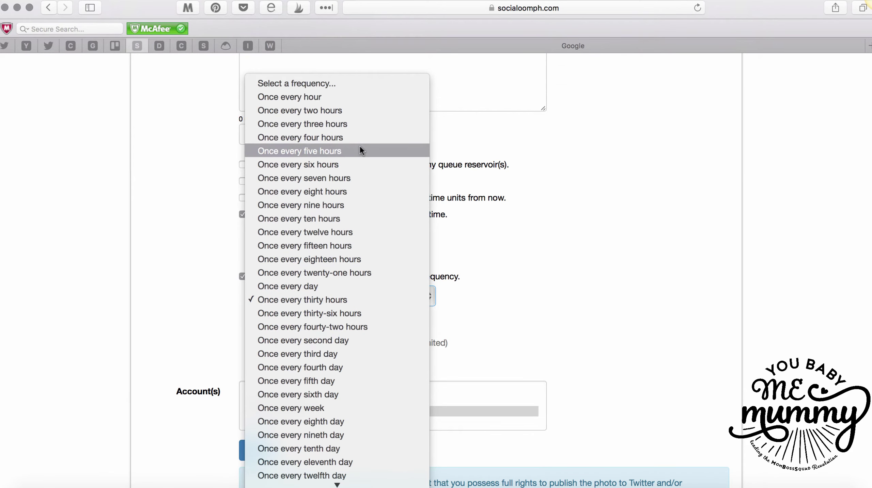
{"action": "left_click", "coordinate": [351, 192]}
{"action": "scroll", "coordinate": [385, 364], "scroll_direction": "down", "scroll_amount": 2}
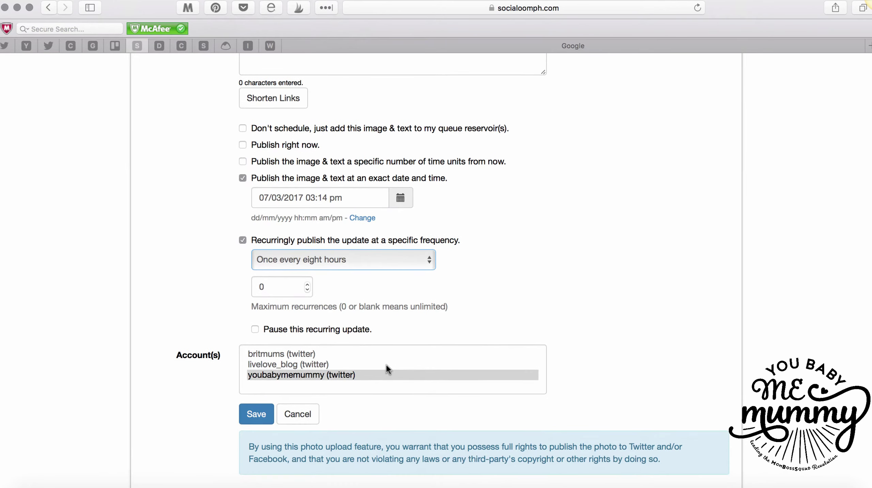
Step: Try each Twitter account as the update's target and end with youbabymemummy selected
{"action": "left_click", "coordinate": [272, 354]}
{"action": "left_click", "coordinate": [274, 365]}
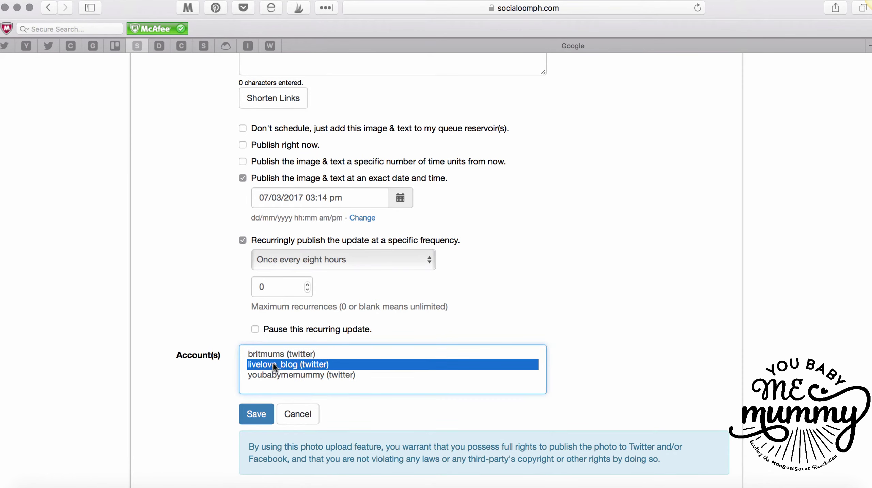
{"action": "left_click", "coordinate": [275, 375]}
{"action": "left_click", "coordinate": [274, 354]}
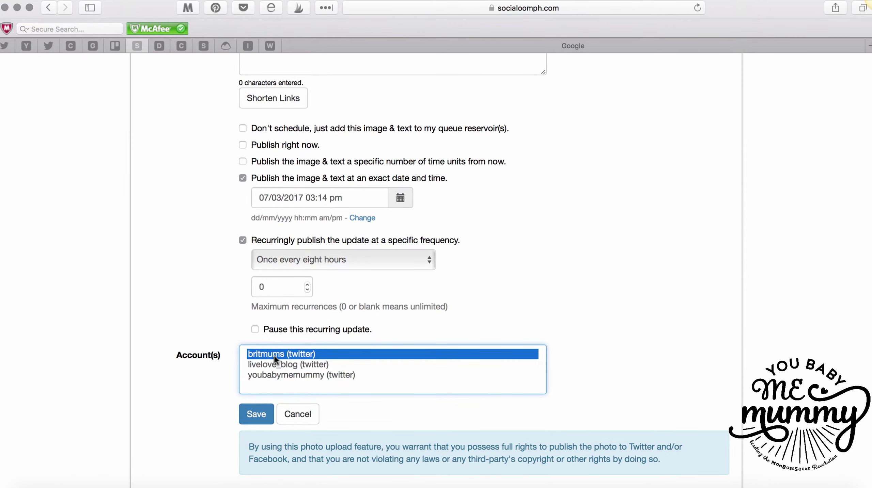
{"action": "scroll", "coordinate": [289, 261], "scroll_direction": "down", "scroll_amount": 1}
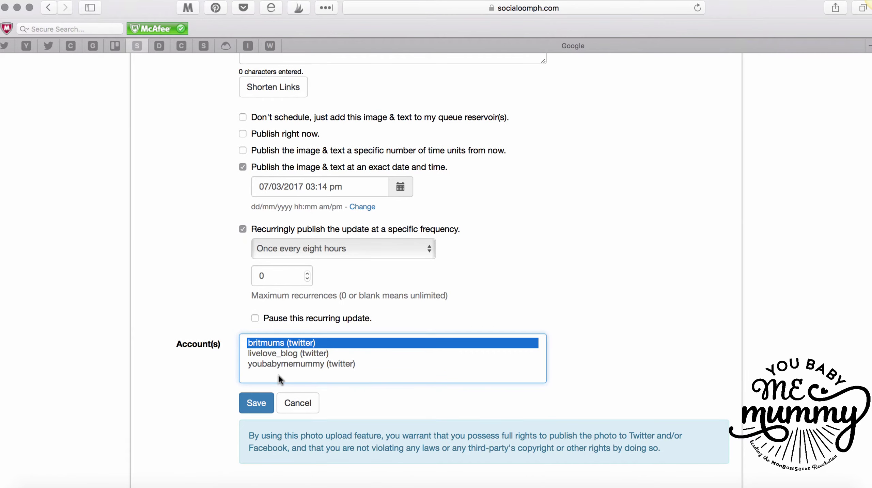
{"action": "left_click", "coordinate": [296, 366]}
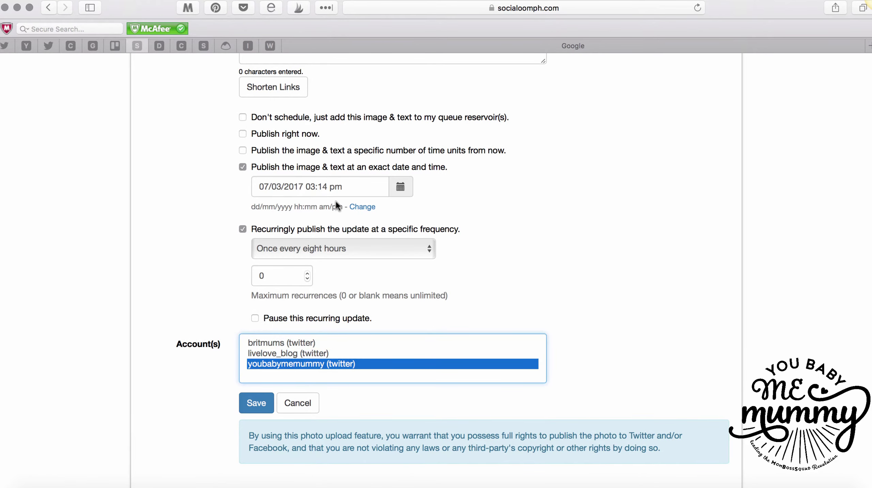
Step: Leave the new update unsaved and open the list of existing updates
{"action": "scroll", "coordinate": [335, 201], "scroll_direction": "up", "scroll_amount": 10}
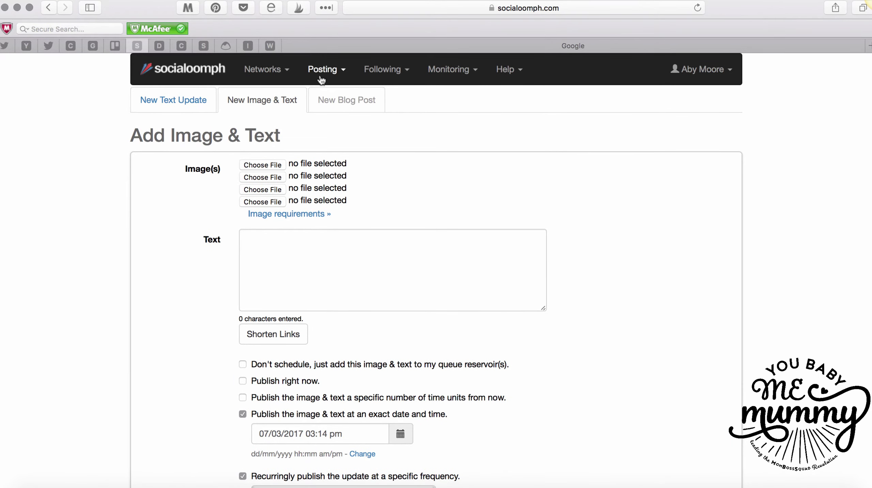
{"action": "scroll", "coordinate": [289, 226], "scroll_direction": "down", "scroll_amount": 3}
{"action": "scroll", "coordinate": [289, 226], "scroll_direction": "up", "scroll_amount": 3}
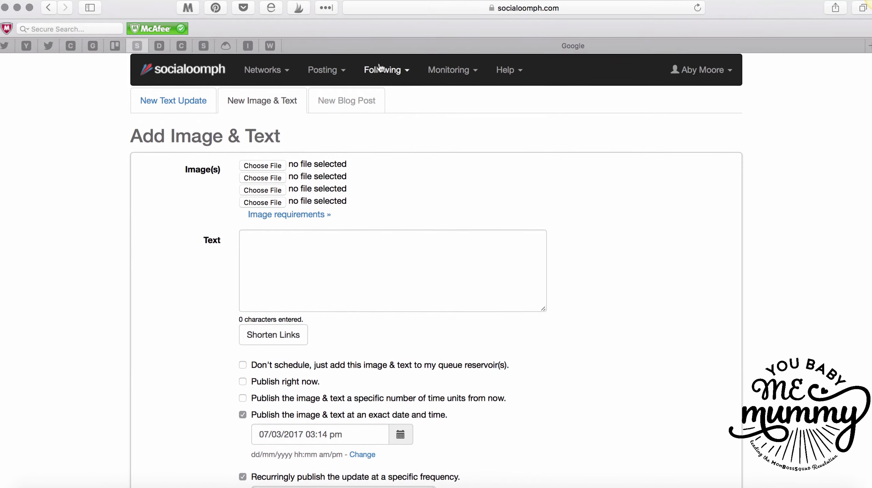
{"action": "left_click", "coordinate": [323, 72]}
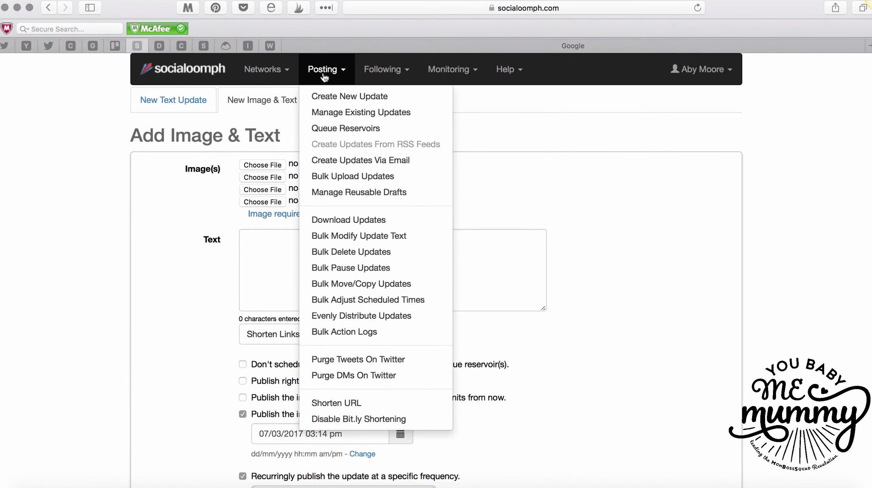
{"action": "left_click", "coordinate": [338, 113]}
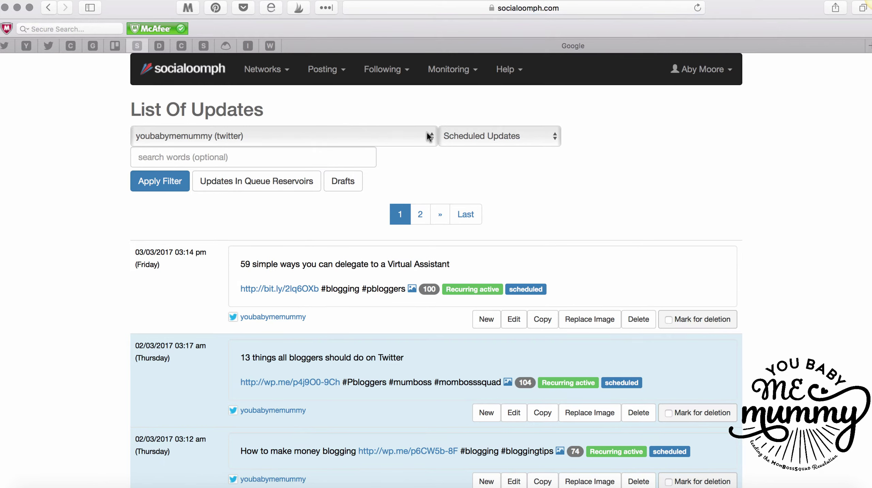
Step: Check the account and update-status filter choices, keeping youbabymemummy (twitter) and Scheduled Updates selected
{"action": "left_click", "coordinate": [396, 137]}
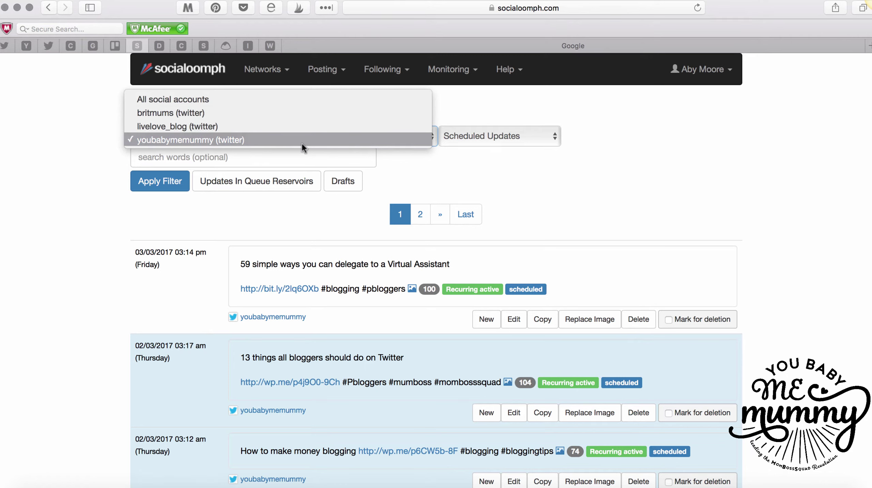
{"action": "left_click", "coordinate": [246, 139]}
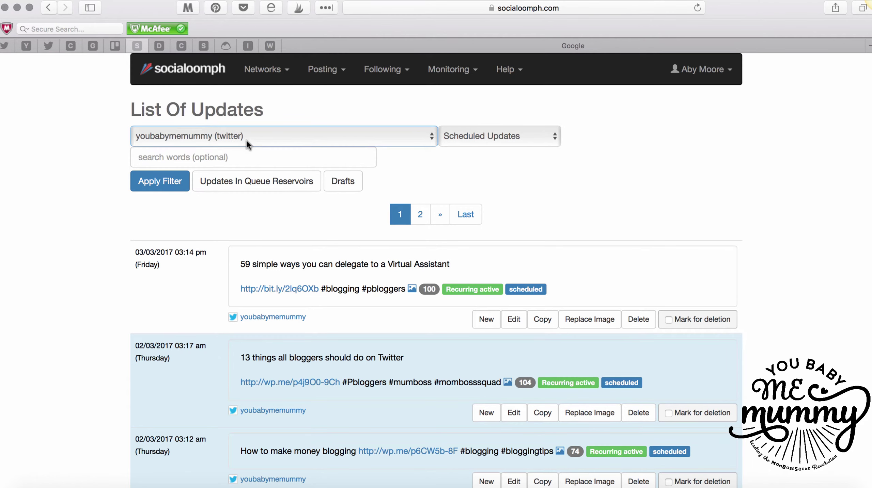
{"action": "left_click", "coordinate": [470, 137]}
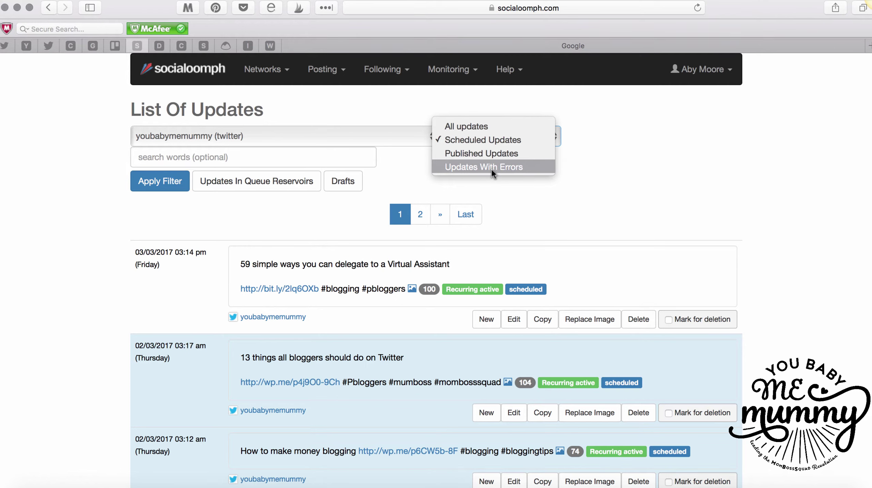
{"action": "left_click", "coordinate": [669, 177]}
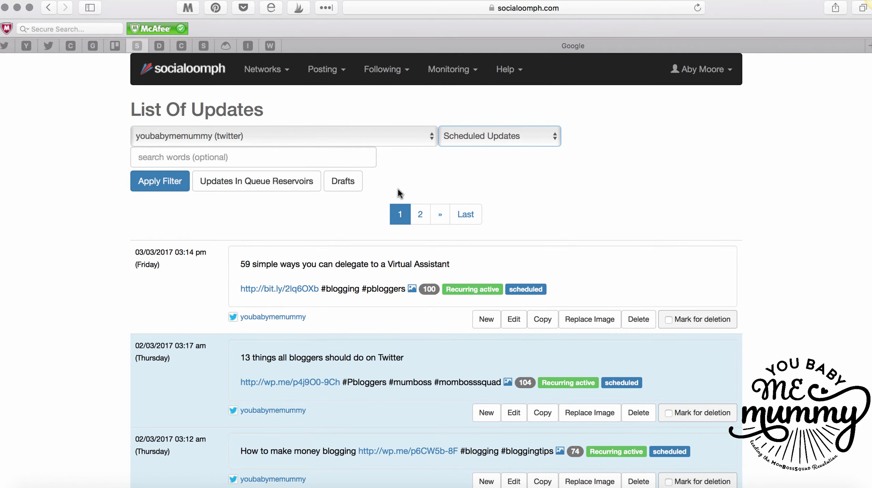
Step: Examine the publishing dates, recurrence labels and management options of the first scheduled updates in the list
{"action": "scroll", "coordinate": [525, 240], "scroll_direction": "down", "scroll_amount": 5}
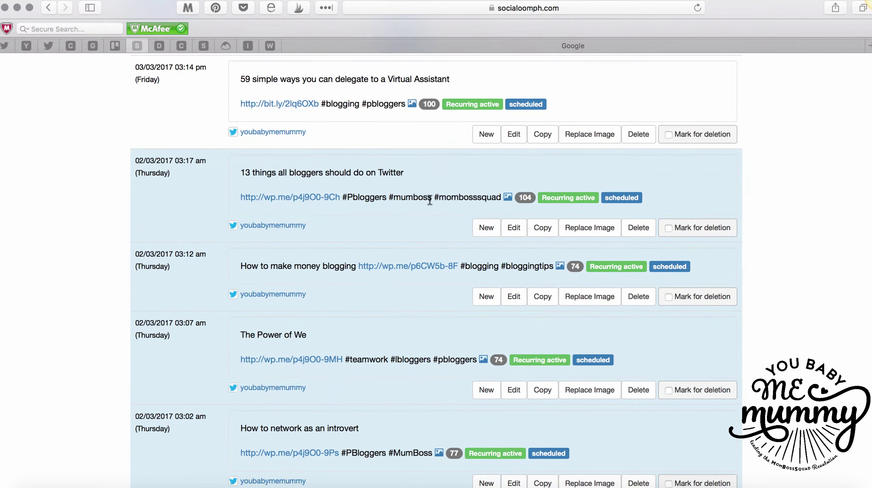
{"action": "scroll", "coordinate": [429, 196], "scroll_direction": "up", "scroll_amount": 2}
{"action": "scroll", "coordinate": [423, 246], "scroll_direction": "up", "scroll_amount": 4}
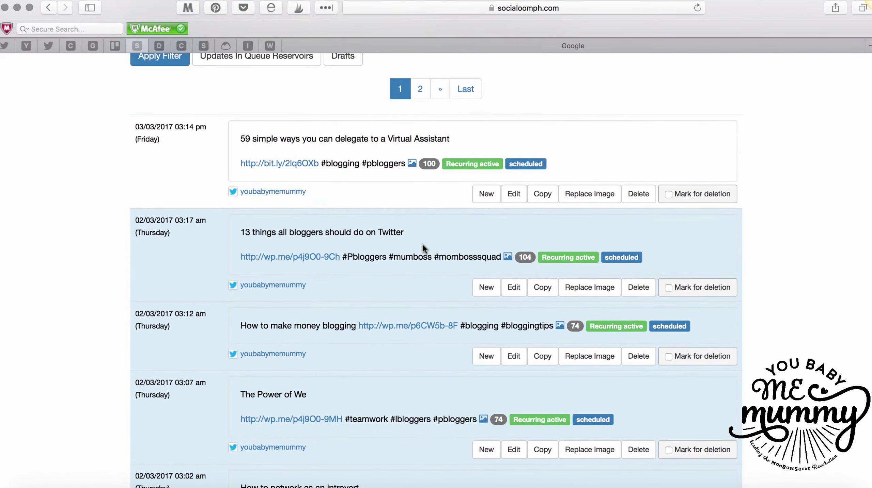
{"action": "scroll", "coordinate": [422, 242], "scroll_direction": "up", "scroll_amount": 3}
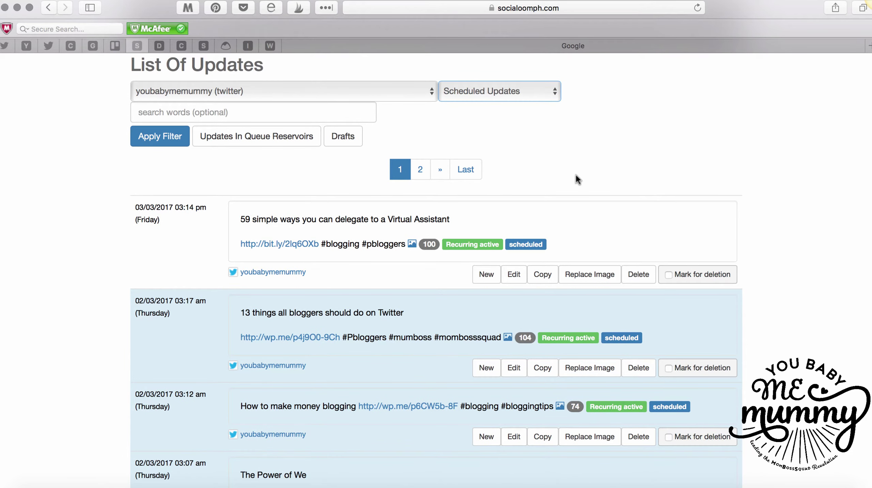
{"action": "scroll", "coordinate": [577, 180], "scroll_direction": "down", "scroll_amount": 3}
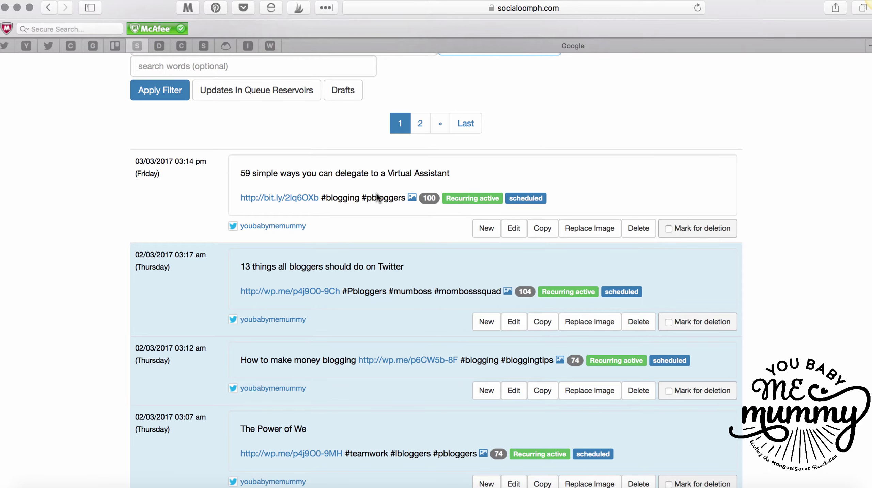
{"action": "scroll", "coordinate": [204, 434], "scroll_direction": "down", "scroll_amount": 5}
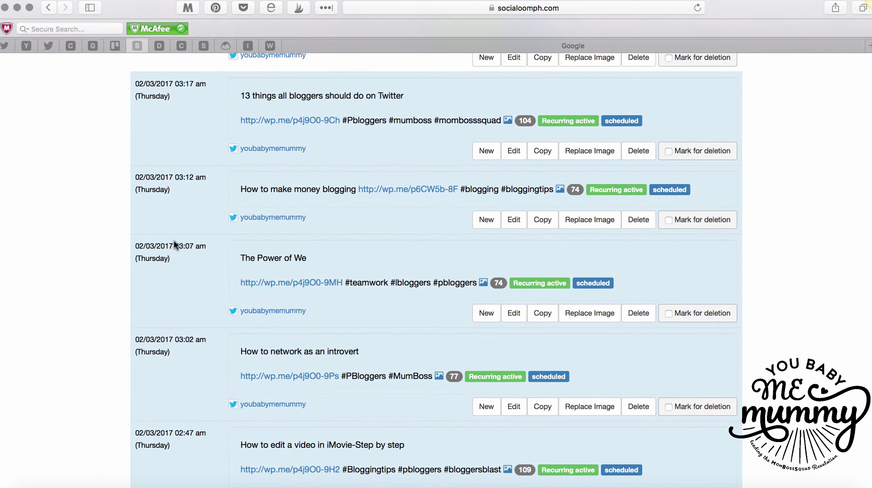
{"action": "scroll", "coordinate": [183, 190], "scroll_direction": "up", "scroll_amount": 4}
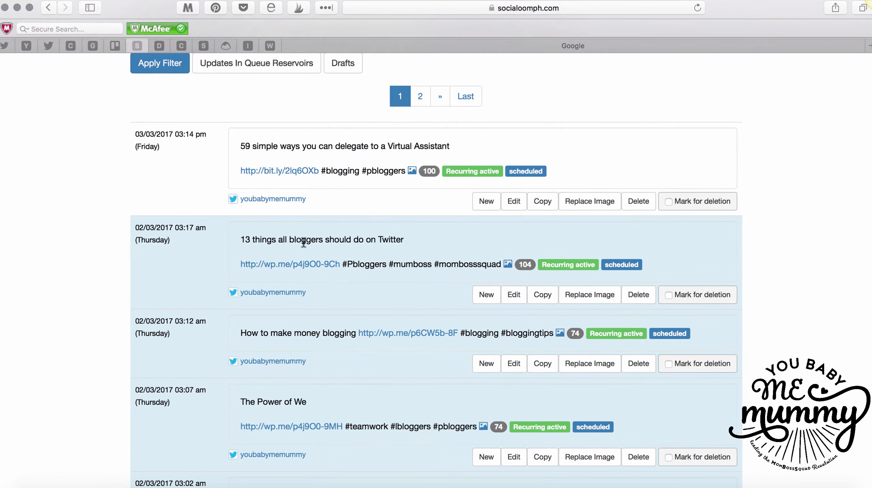
Step: Look through the recurring updates scheduled for 28/02/2017, comparing their texts, links, hashtags and attached images
{"action": "scroll", "coordinate": [407, 244], "scroll_direction": "down", "scroll_amount": 7}
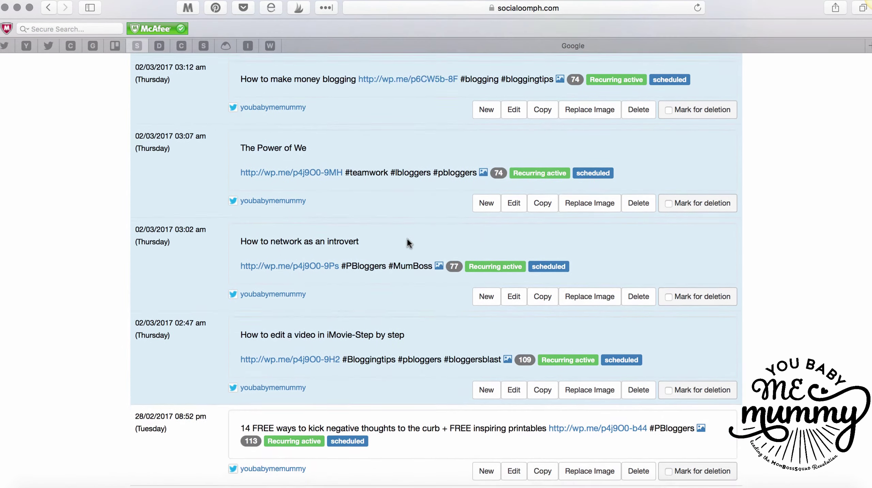
{"action": "scroll", "coordinate": [408, 240], "scroll_direction": "down", "scroll_amount": 18}
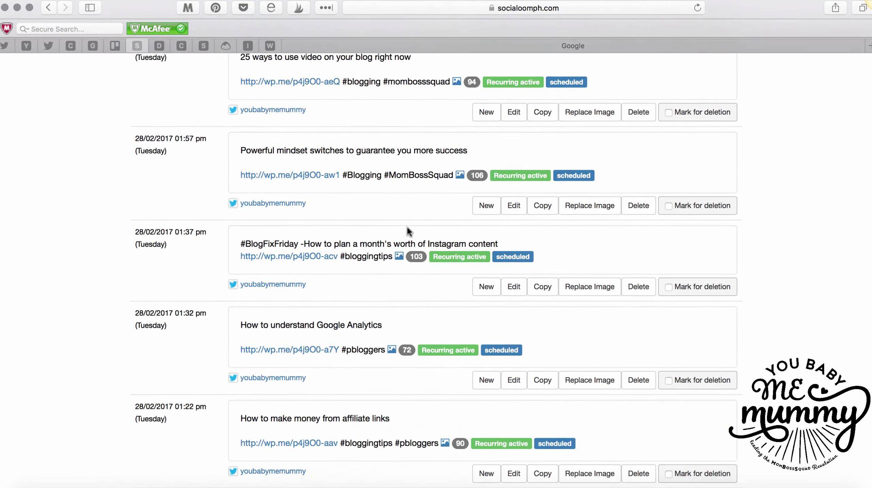
{"action": "scroll", "coordinate": [407, 226], "scroll_direction": "down", "scroll_amount": 12}
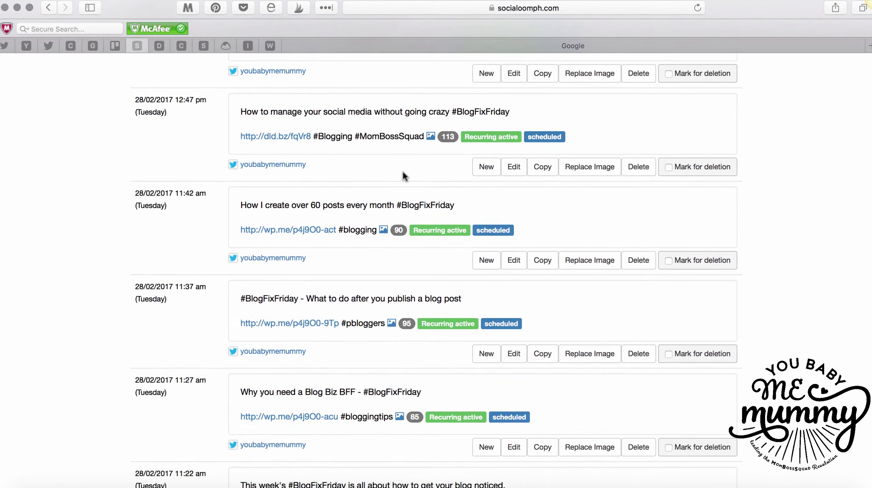
{"action": "scroll", "coordinate": [404, 174], "scroll_direction": "down", "scroll_amount": 6}
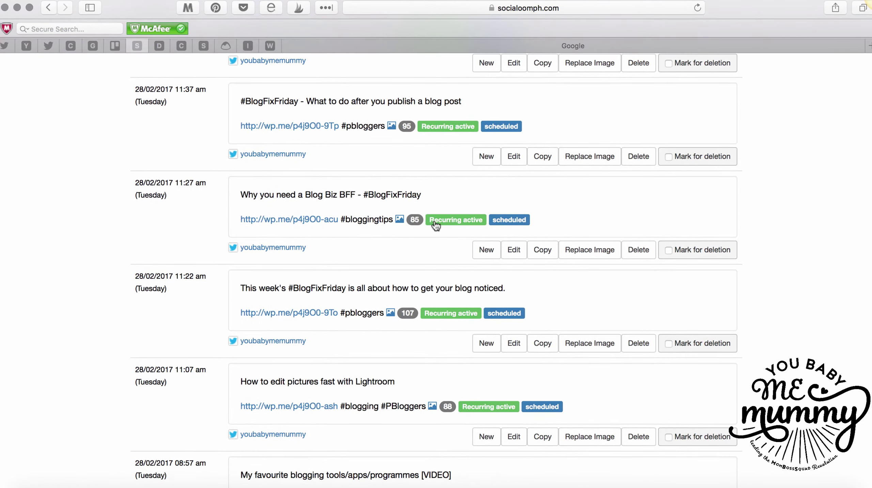
{"action": "scroll", "coordinate": [435, 223], "scroll_direction": "down", "scroll_amount": 15}
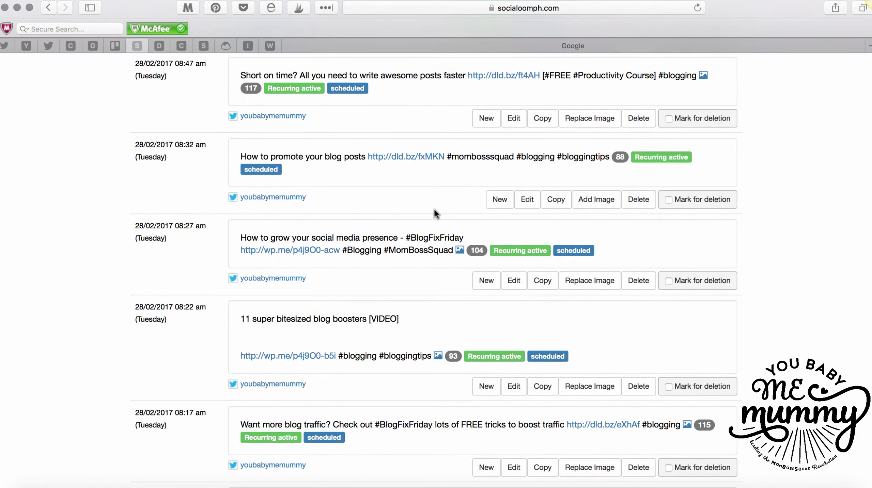
{"action": "scroll", "coordinate": [433, 212], "scroll_direction": "down", "scroll_amount": 16}
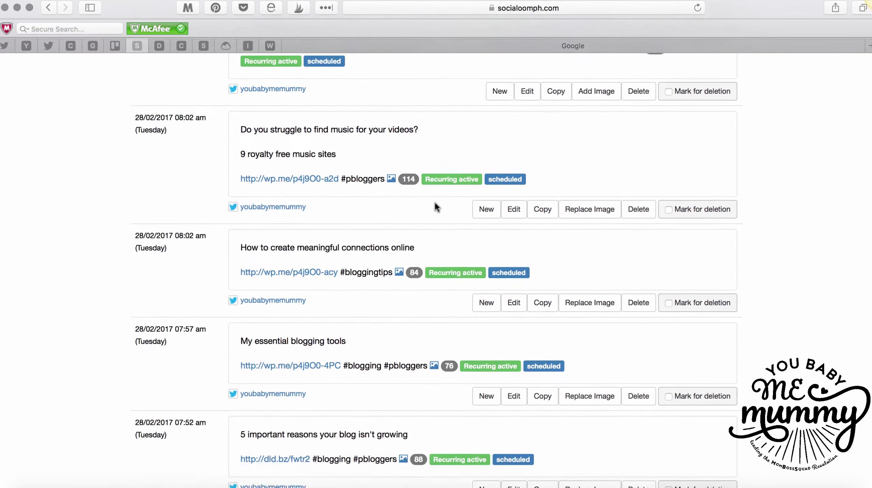
{"action": "scroll", "coordinate": [435, 204], "scroll_direction": "down", "scroll_amount": 11}
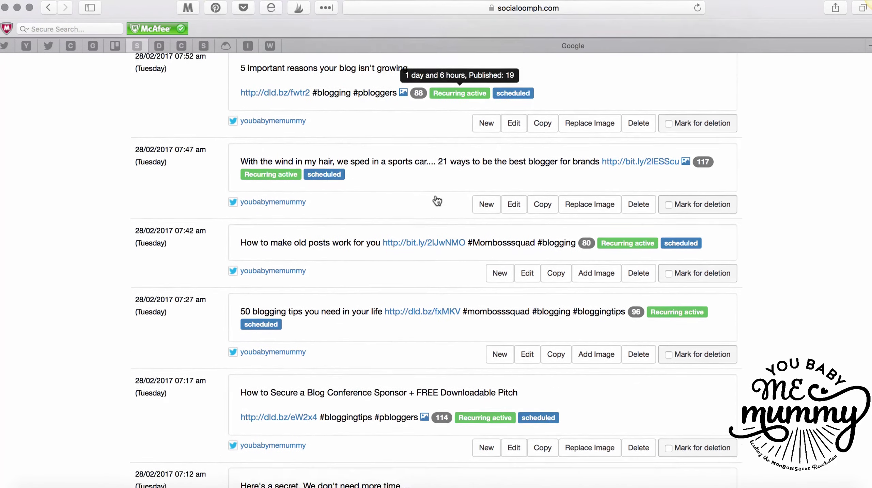
{"action": "scroll", "coordinate": [437, 201], "scroll_direction": "down", "scroll_amount": 9}
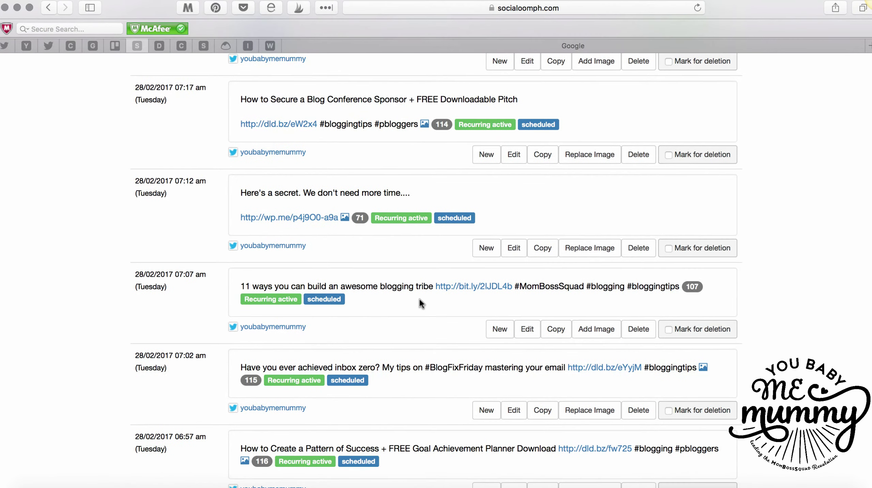
{"action": "scroll", "coordinate": [420, 304], "scroll_direction": "down", "scroll_amount": 14}
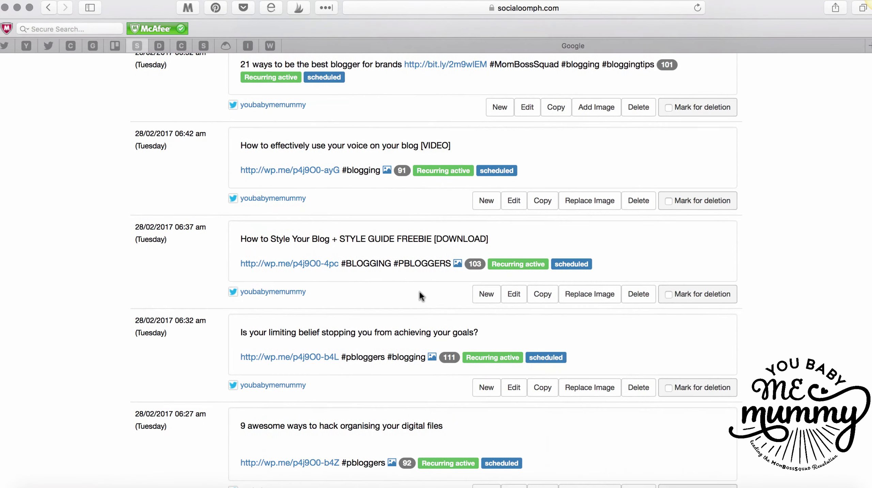
{"action": "scroll", "coordinate": [421, 295], "scroll_direction": "down", "scroll_amount": 9}
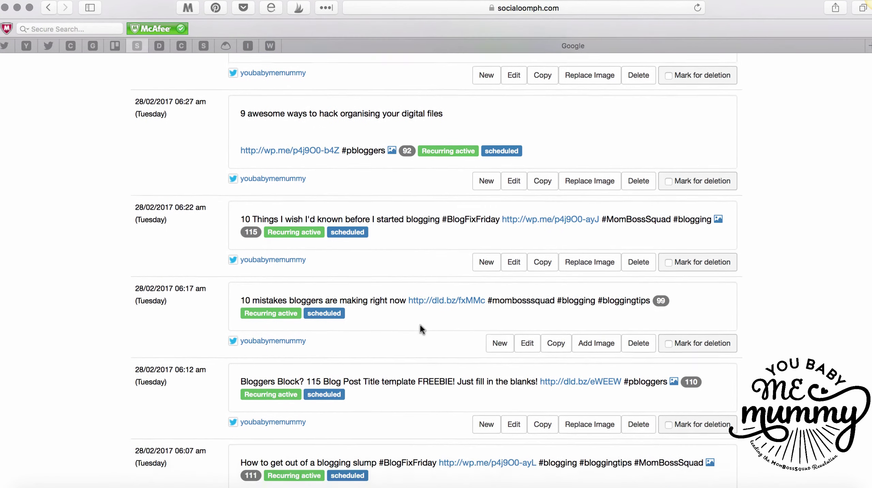
{"action": "scroll", "coordinate": [420, 326], "scroll_direction": "down", "scroll_amount": 6}
{"action": "scroll", "coordinate": [421, 323], "scroll_direction": "up", "scroll_amount": 8}
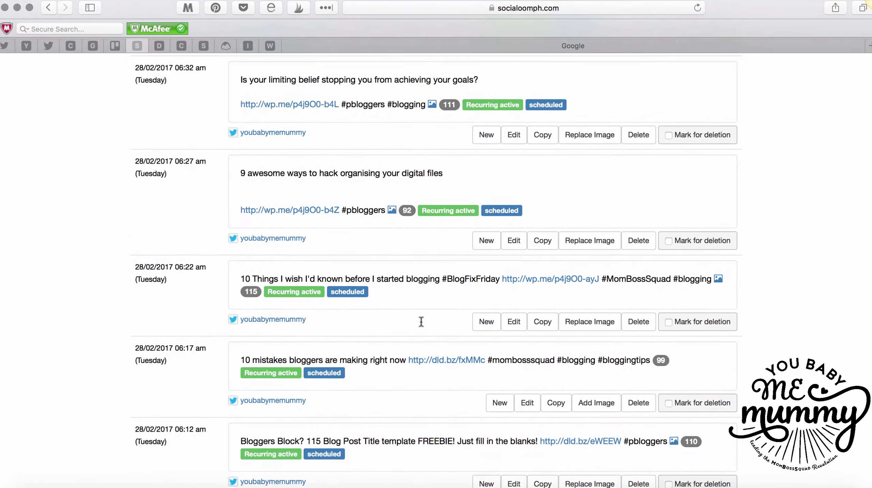
{"action": "scroll", "coordinate": [421, 322], "scroll_direction": "up", "scroll_amount": 20}
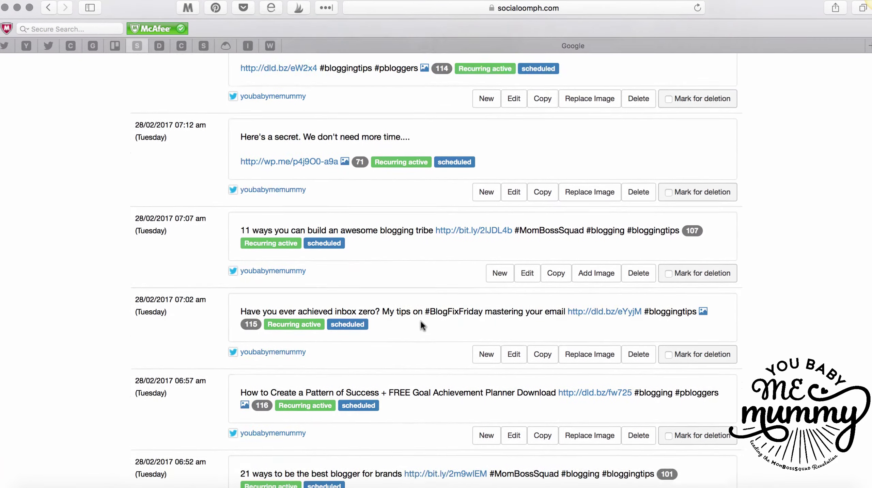
{"action": "scroll", "coordinate": [421, 324], "scroll_direction": "up", "scroll_amount": 2}
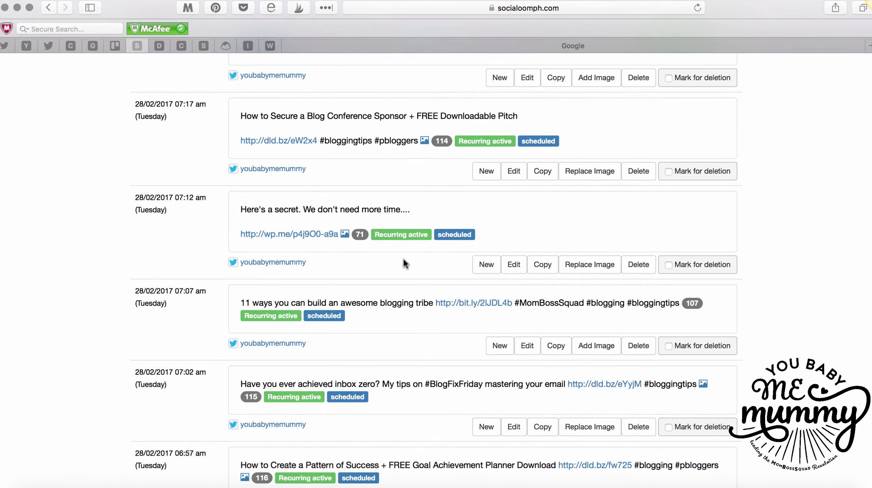
{"action": "scroll", "coordinate": [404, 260], "scroll_direction": "up", "scroll_amount": 20}
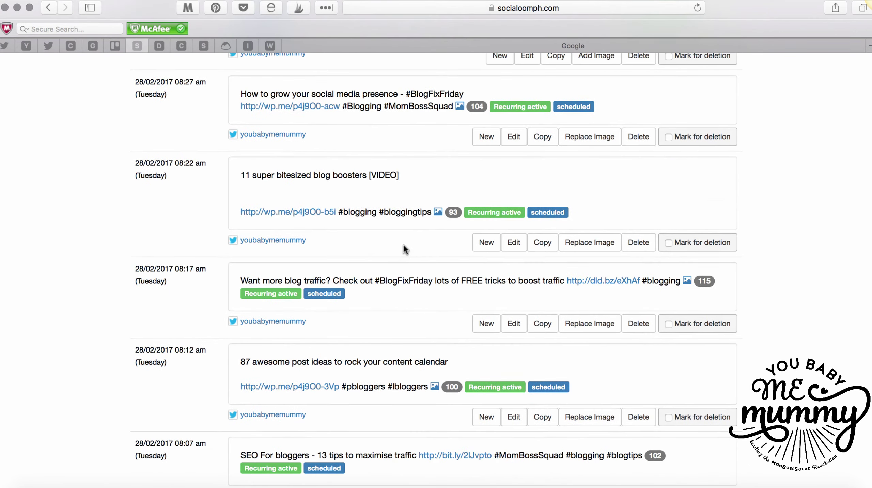
Step: Review how the 28/02/2017 morning updates are spaced in time, down to the end of the list's first page
{"action": "scroll", "coordinate": [404, 244], "scroll_direction": "down", "scroll_amount": 5}
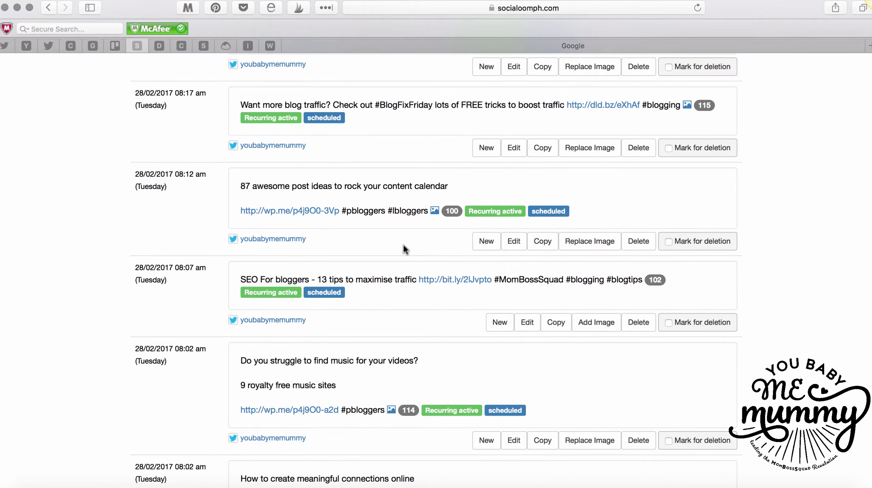
{"action": "scroll", "coordinate": [403, 244], "scroll_direction": "down", "scroll_amount": 5}
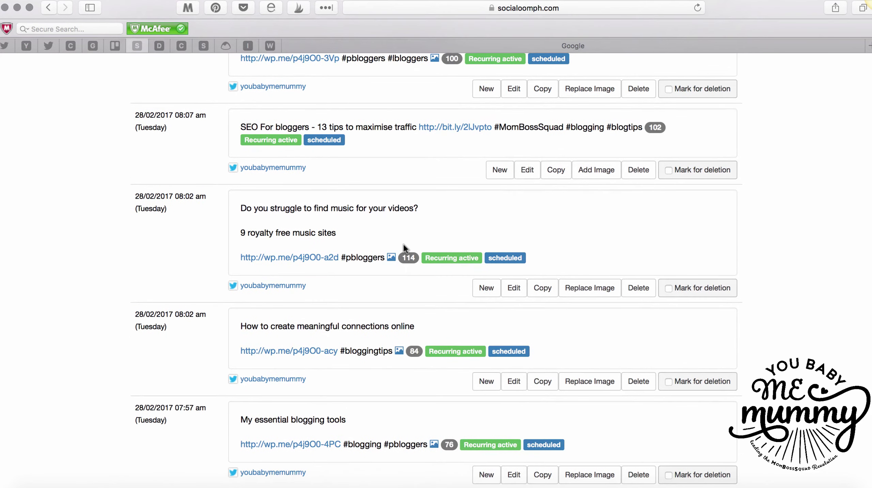
{"action": "scroll", "coordinate": [404, 243], "scroll_direction": "down", "scroll_amount": 6}
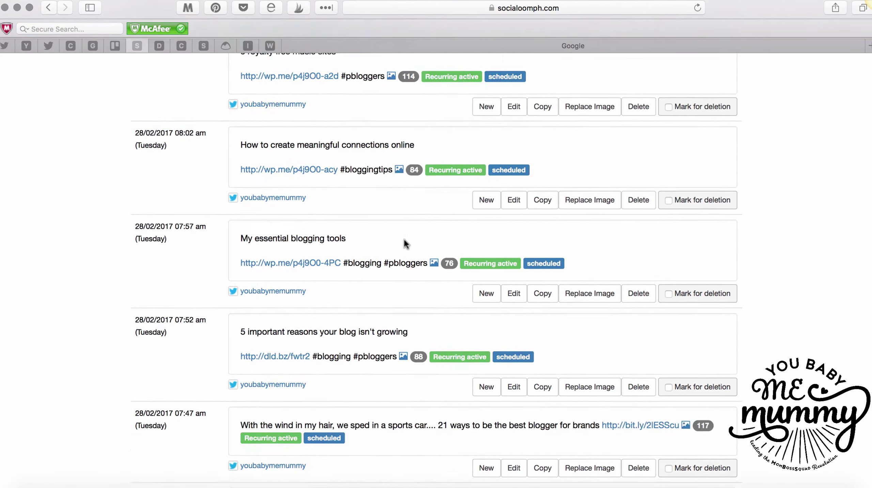
{"action": "scroll", "coordinate": [405, 240], "scroll_direction": "down", "scroll_amount": 2}
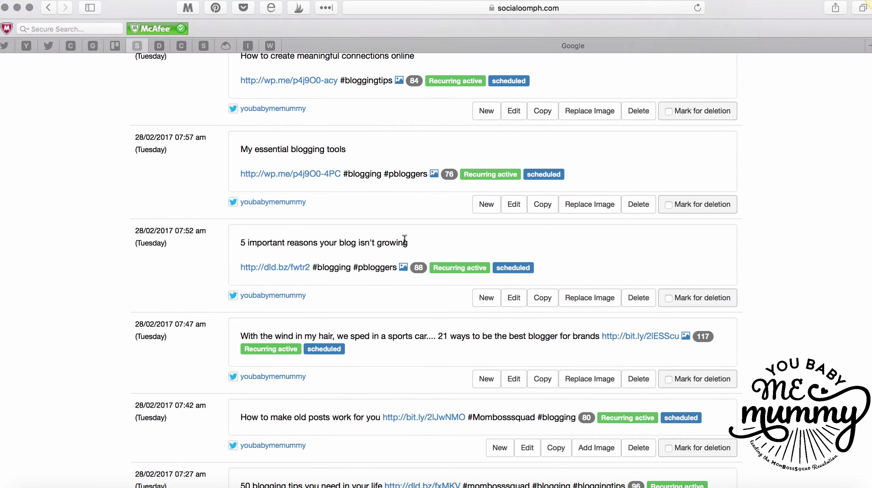
{"action": "scroll", "coordinate": [405, 235], "scroll_direction": "down", "scroll_amount": 8}
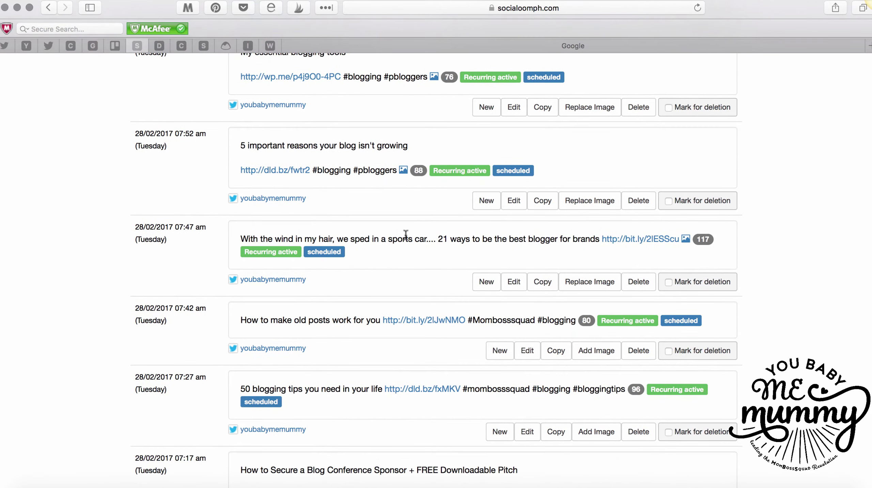
{"action": "scroll", "coordinate": [406, 239], "scroll_direction": "down", "scroll_amount": 6}
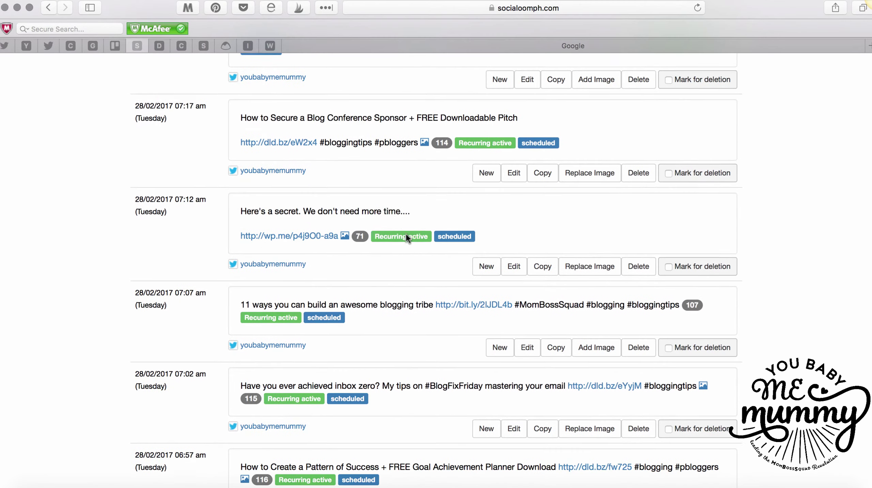
{"action": "scroll", "coordinate": [363, 273], "scroll_direction": "down", "scroll_amount": 12}
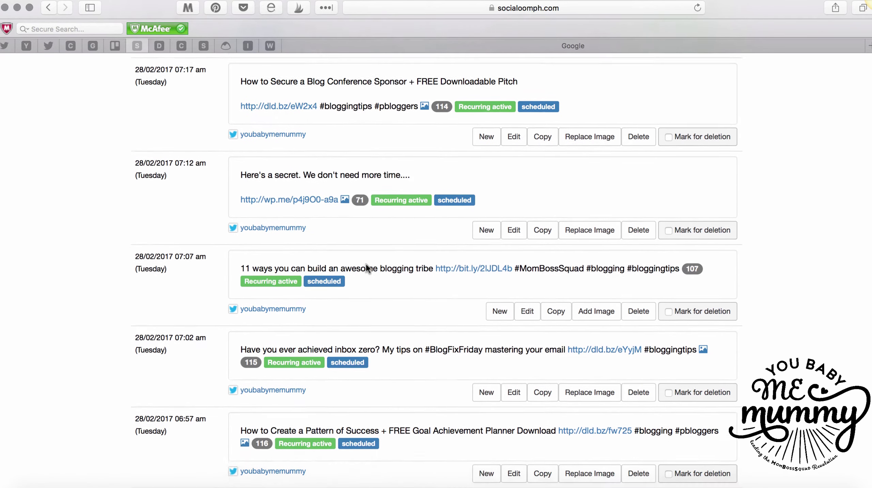
{"action": "scroll", "coordinate": [368, 250], "scroll_direction": "down", "scroll_amount": 12}
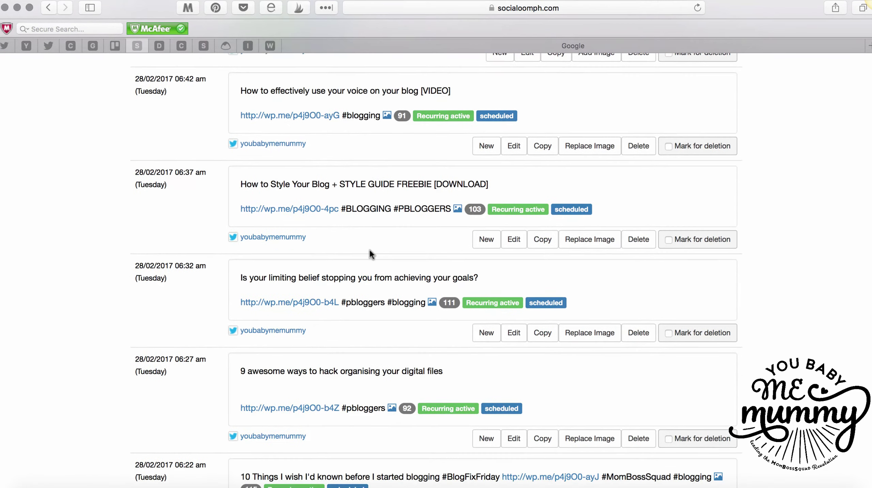
{"action": "scroll", "coordinate": [370, 245], "scroll_direction": "down", "scroll_amount": 6}
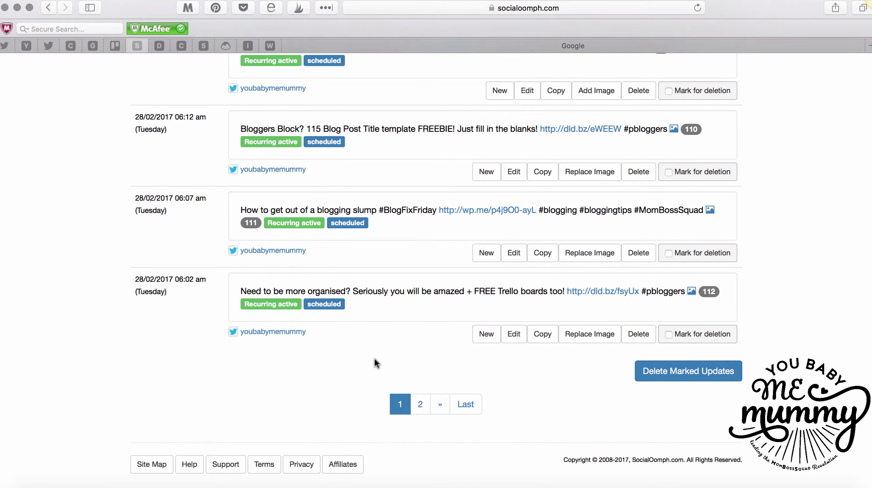
{"action": "scroll", "coordinate": [375, 361], "scroll_direction": "up", "scroll_amount": 20}
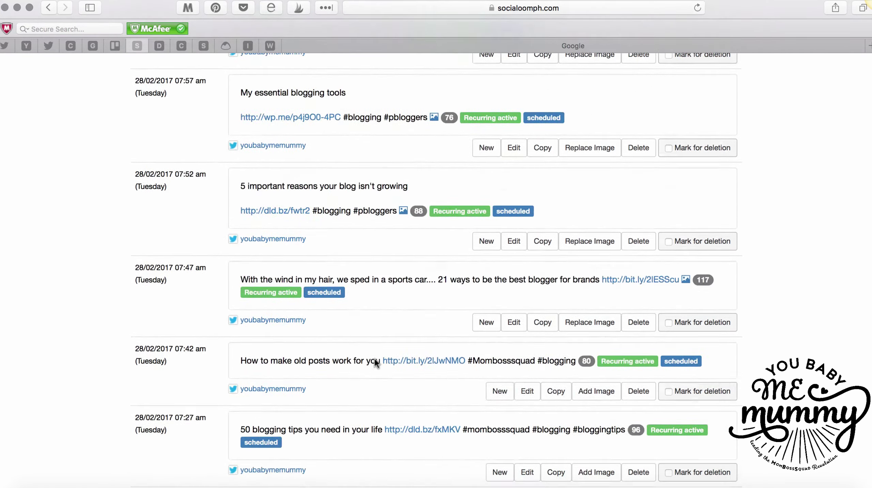
{"action": "scroll", "coordinate": [374, 361], "scroll_direction": "up", "scroll_amount": 20}
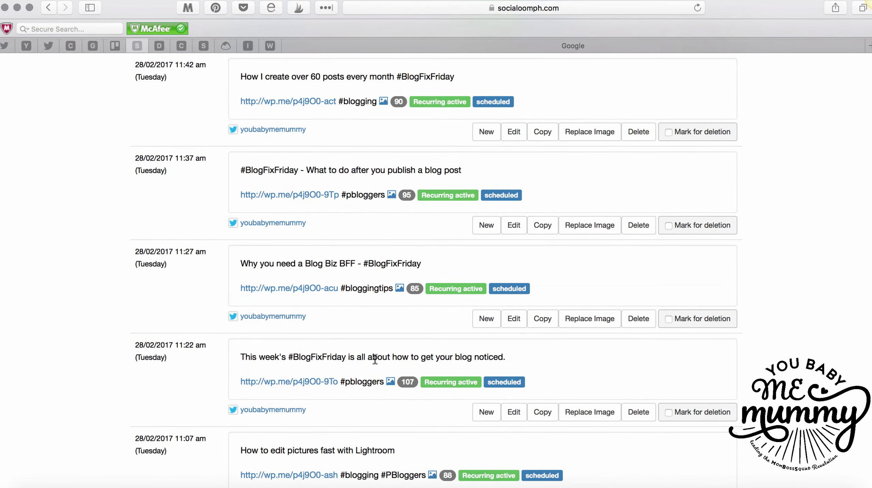
Step: Compare the publishing times across the first page of scheduled updates, from 28/02/2017 to the newest at 03/03/2017
{"action": "scroll", "coordinate": [375, 358], "scroll_direction": "up", "scroll_amount": 4}
{"action": "scroll", "coordinate": [374, 357], "scroll_direction": "down", "scroll_amount": 8}
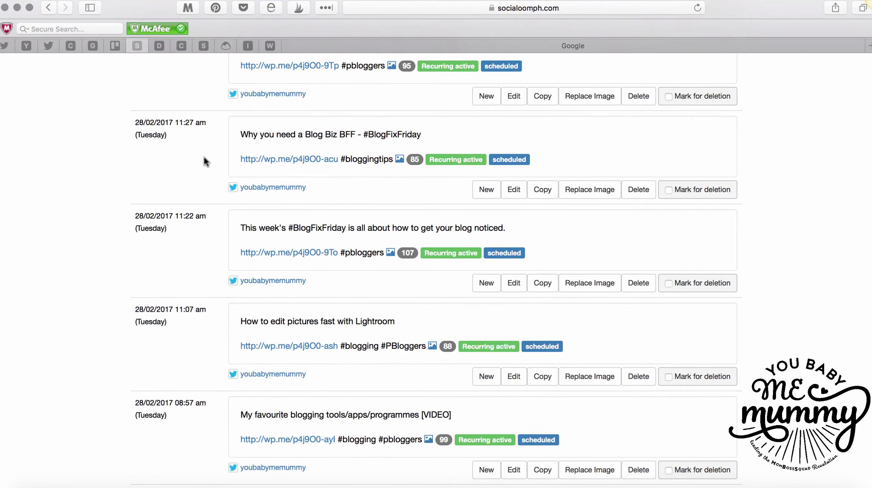
{"action": "scroll", "coordinate": [217, 308], "scroll_direction": "down", "scroll_amount": 8}
{"action": "scroll", "coordinate": [217, 308], "scroll_direction": "up", "scroll_amount": 20}
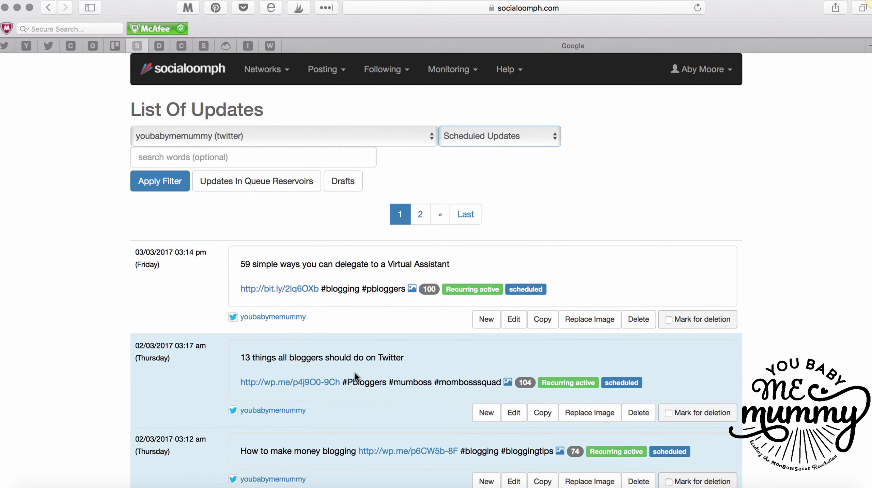
{"action": "scroll", "coordinate": [355, 376], "scroll_direction": "down", "scroll_amount": 10}
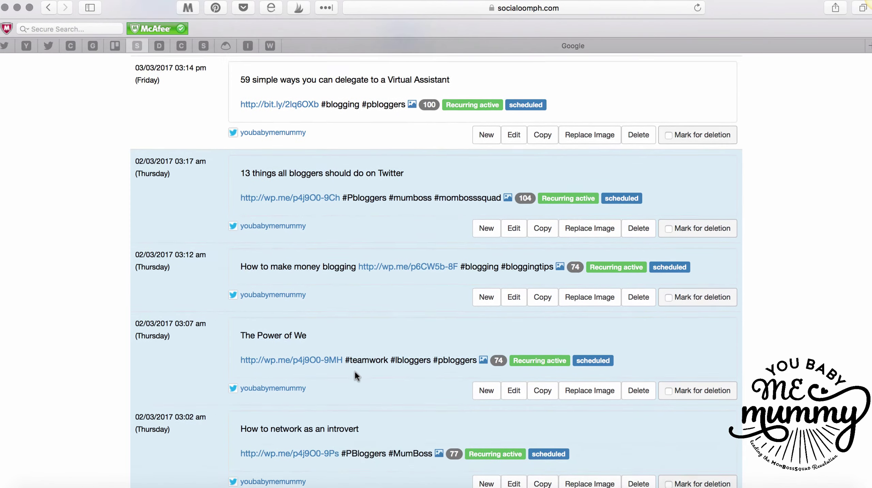
{"action": "scroll", "coordinate": [314, 400], "scroll_direction": "up", "scroll_amount": 10}
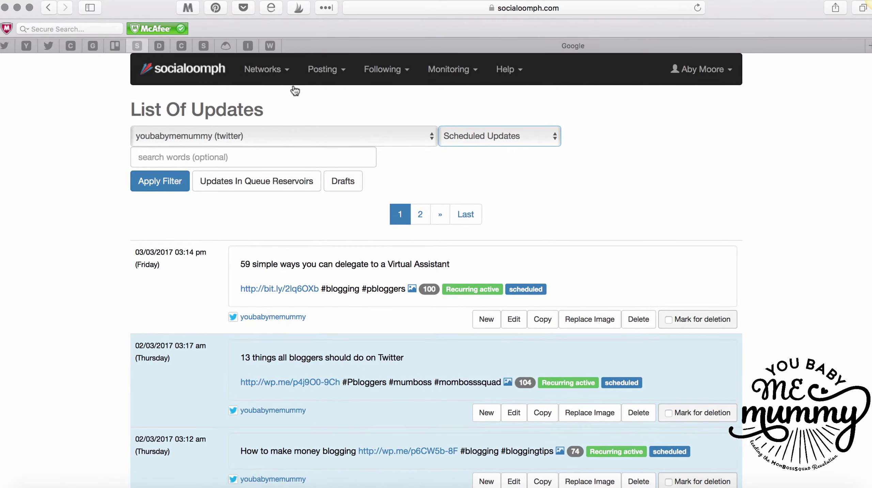
Step: Open a blank new update and examine its exact date and time setting, recurrence option and account choices
{"action": "left_click", "coordinate": [323, 69]}
{"action": "left_click", "coordinate": [334, 98]}
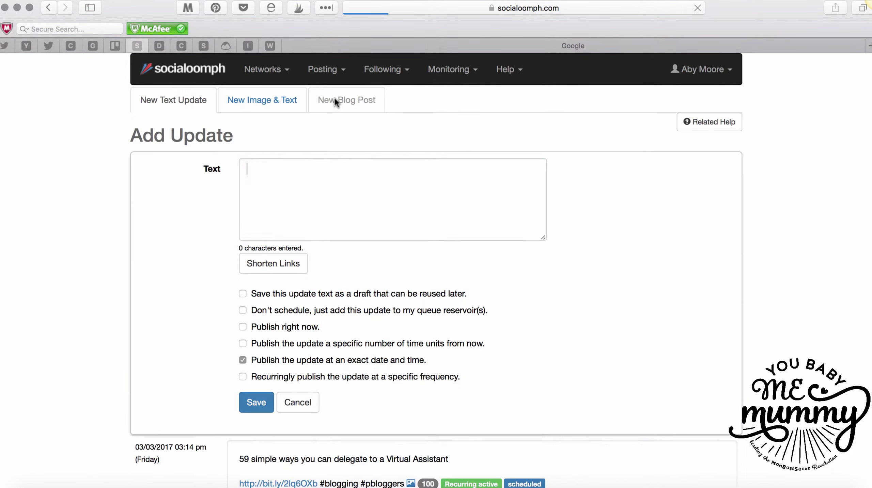
{"action": "scroll", "coordinate": [332, 341], "scroll_direction": "down", "scroll_amount": 7}
{"action": "scroll", "coordinate": [332, 337], "scroll_direction": "up", "scroll_amount": 3}
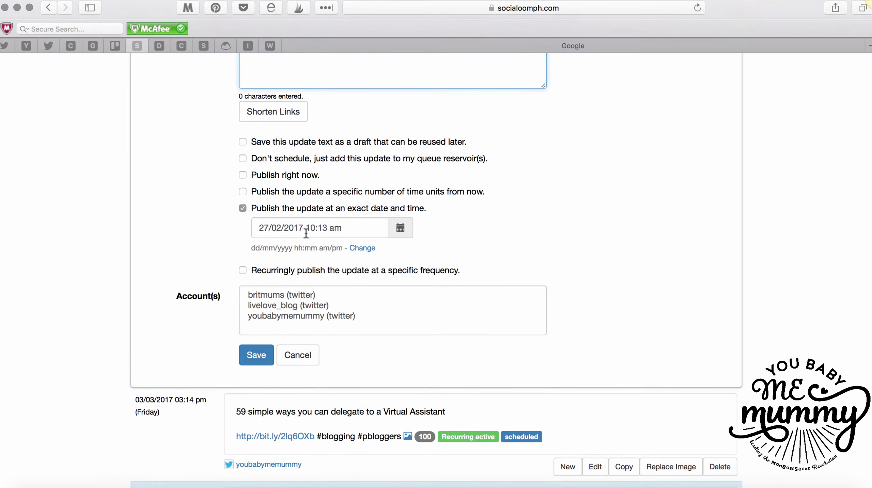
{"action": "left_click", "coordinate": [319, 226]}
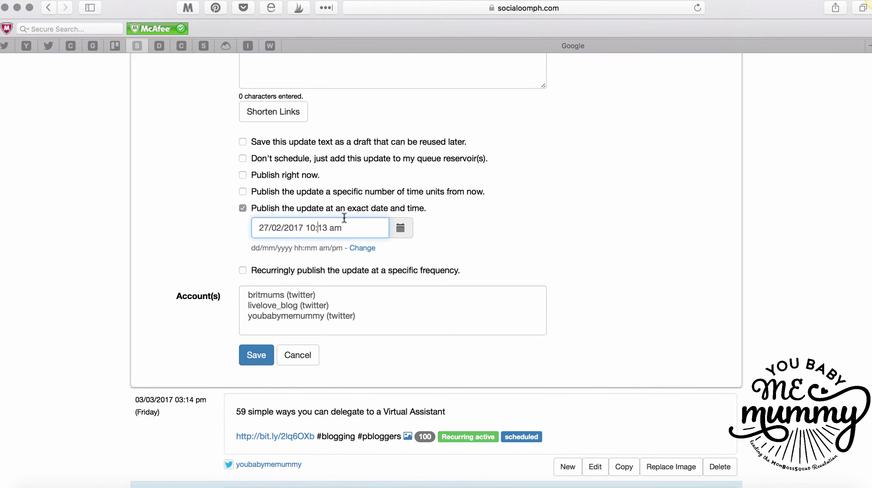
{"action": "scroll", "coordinate": [343, 218], "scroll_direction": "down", "scroll_amount": 5}
{"action": "scroll", "coordinate": [344, 219], "scroll_direction": "up", "scroll_amount": 10}
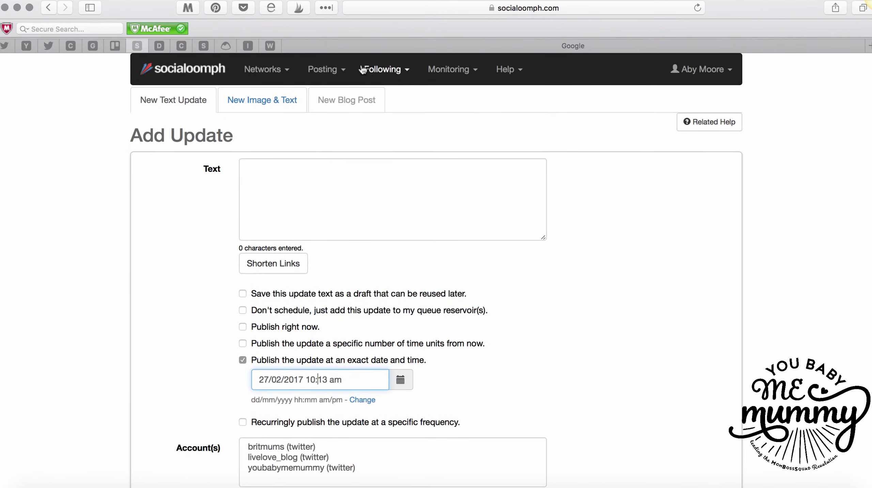
Step: Open the form for evenly distributing scheduled updates and check its account, start, interval, day and hour settings
{"action": "left_click", "coordinate": [338, 73]}
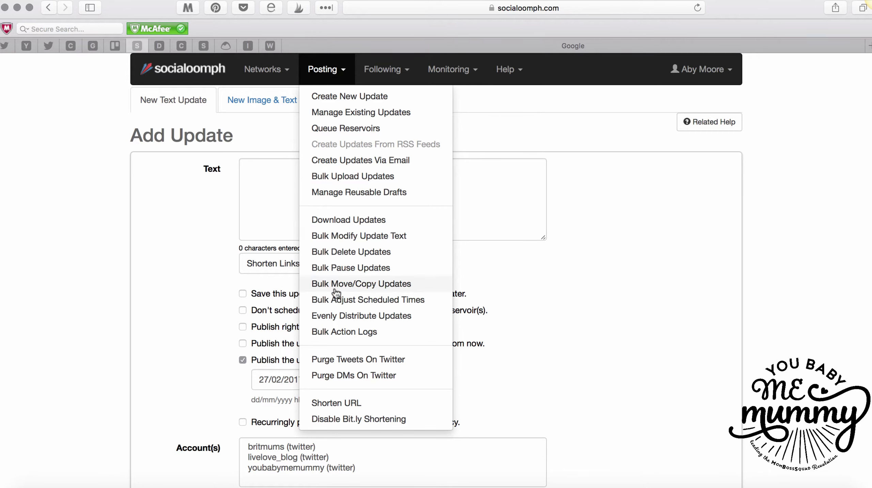
{"action": "left_click", "coordinate": [405, 316]}
{"action": "scroll", "coordinate": [423, 308], "scroll_direction": "down", "scroll_amount": 2}
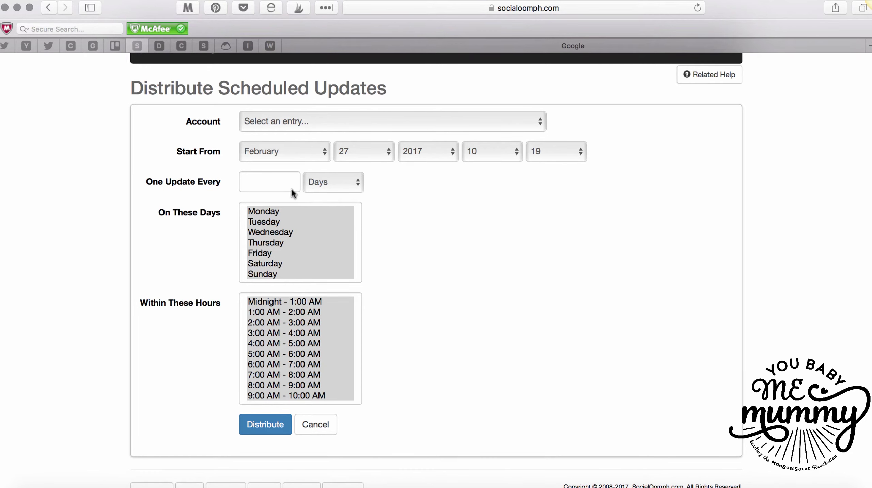
{"action": "scroll", "coordinate": [364, 200], "scroll_direction": "down", "scroll_amount": 1}
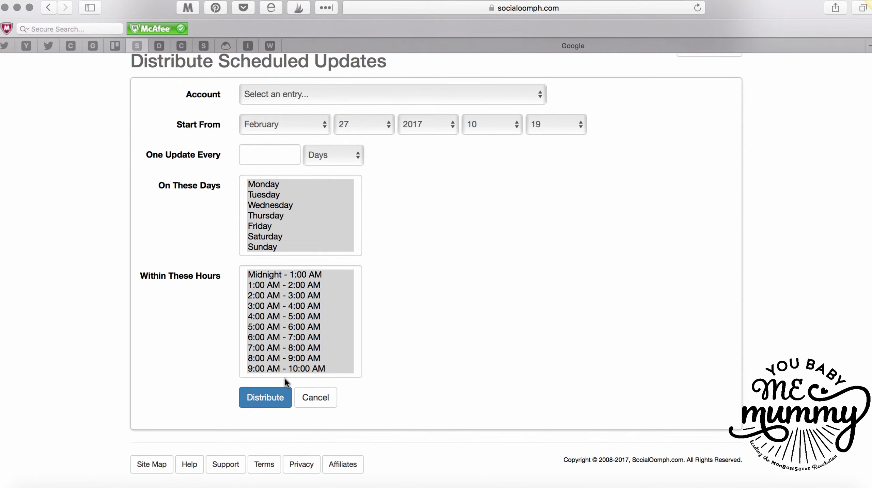
{"action": "scroll", "coordinate": [285, 379], "scroll_direction": "up", "scroll_amount": 1}
Step: Set the distribution to one update every 30 minutes for the youbabymemummy (twitter) account
{"action": "left_click", "coordinate": [265, 177]}
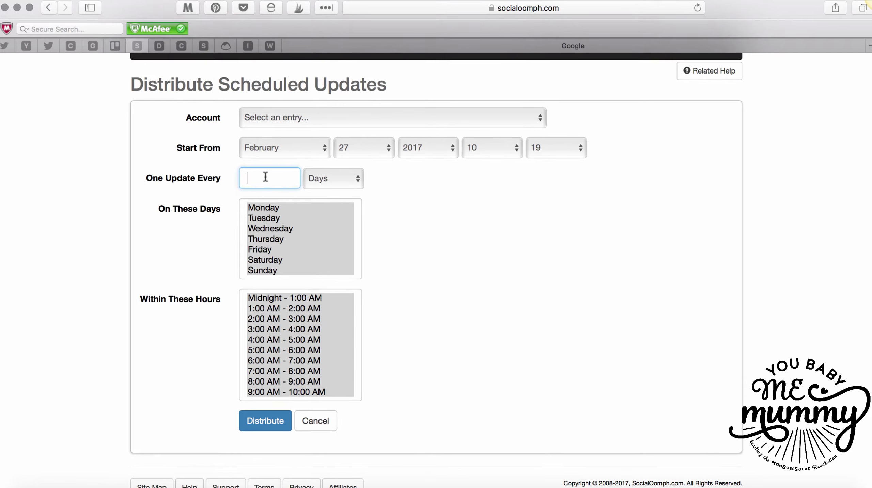
{"action": "left_click", "coordinate": [329, 173]}
{"action": "left_click", "coordinate": [331, 179]}
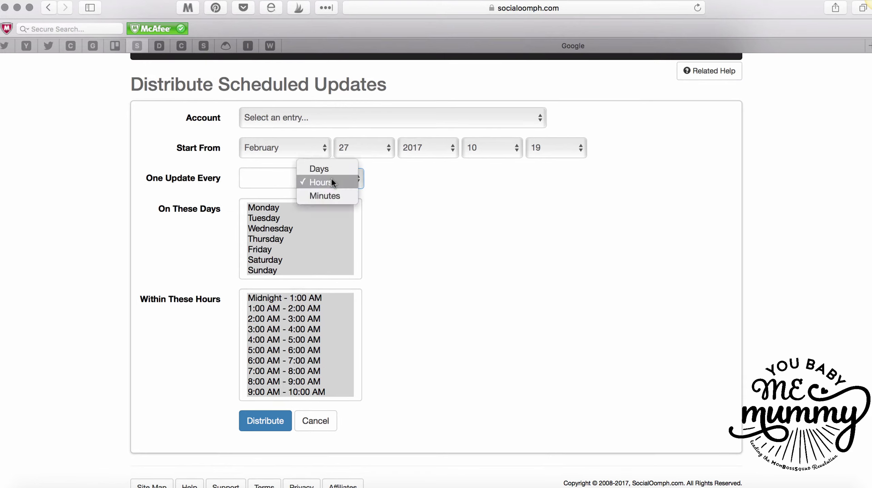
{"action": "left_click", "coordinate": [331, 198]}
{"action": "left_click", "coordinate": [281, 178]}
{"action": "type", "text": "30"}
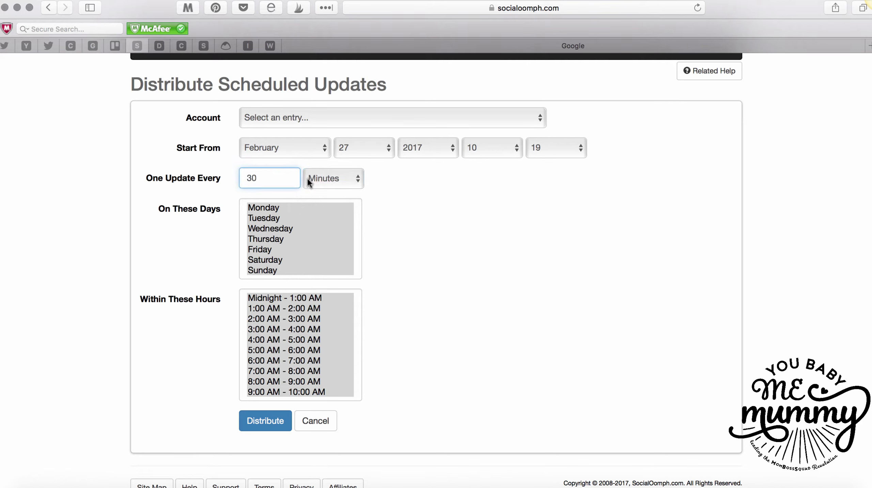
{"action": "left_click", "coordinate": [375, 120]}
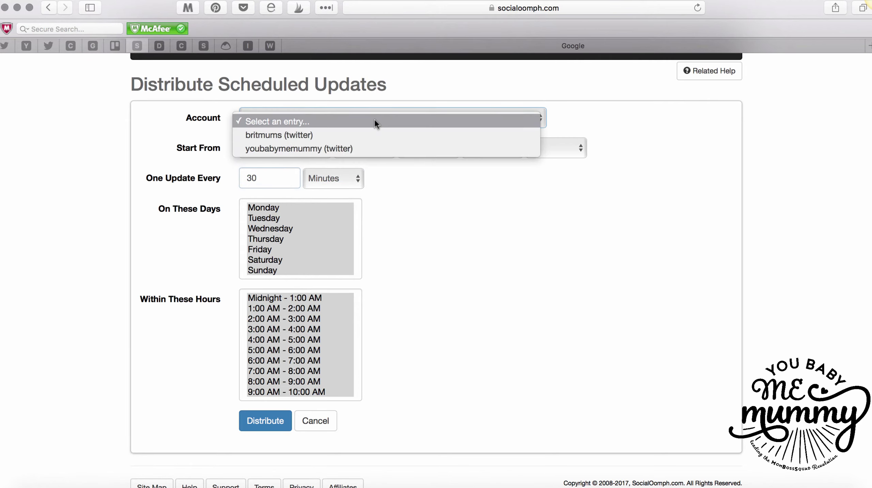
{"action": "left_click", "coordinate": [361, 148]}
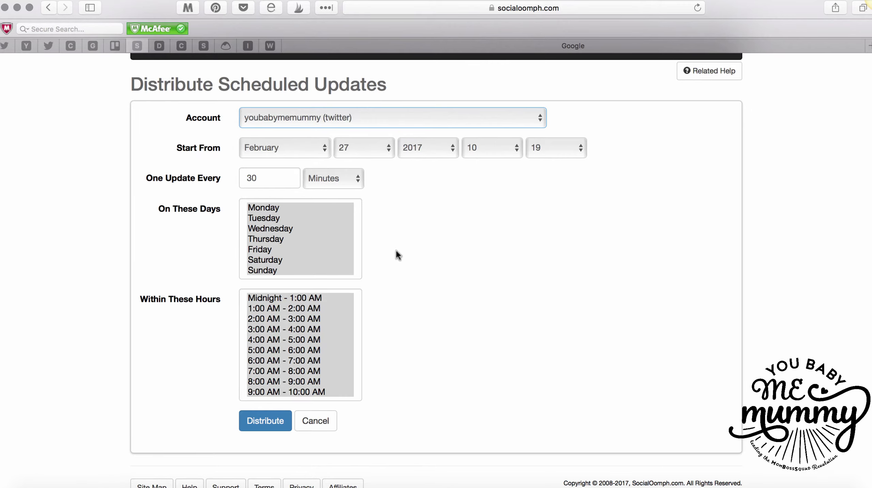
Step: Try a distribution interval of 10 minutes, and settle on one update every 5 minutes
{"action": "scroll", "coordinate": [360, 295], "scroll_direction": "down", "scroll_amount": 1}
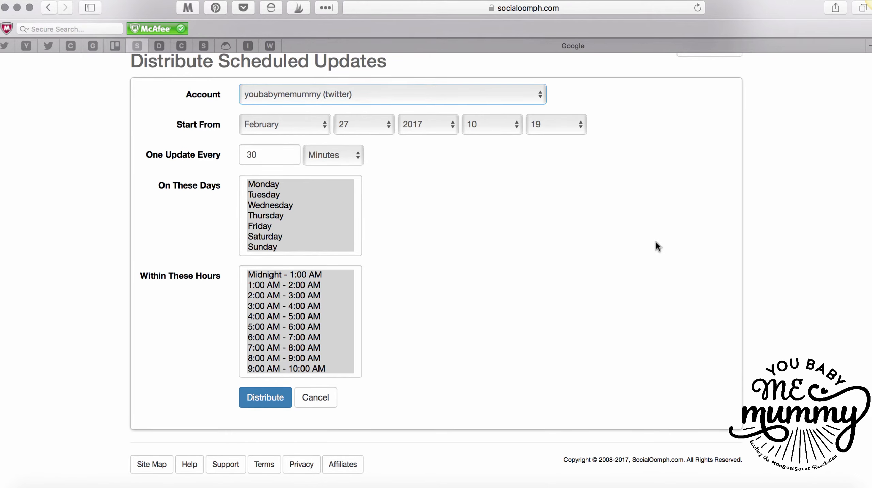
{"action": "scroll", "coordinate": [655, 241], "scroll_direction": "up", "scroll_amount": 2}
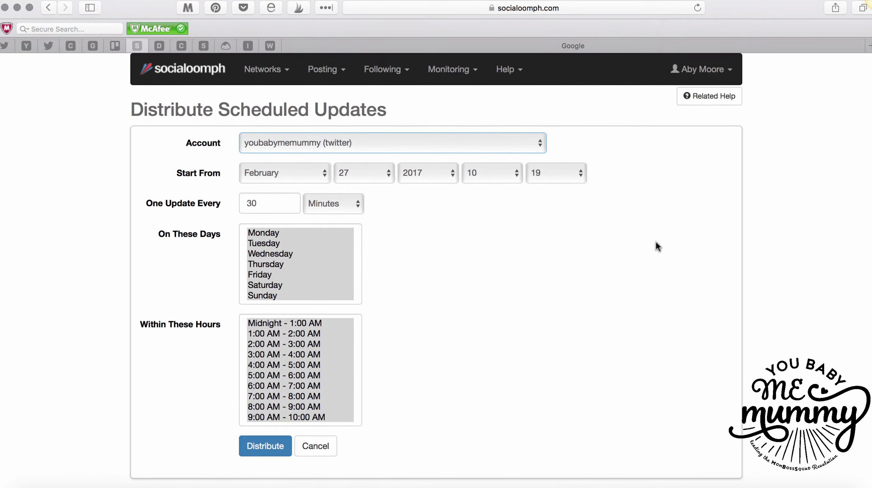
{"action": "scroll", "coordinate": [656, 242], "scroll_direction": "down", "scroll_amount": 1}
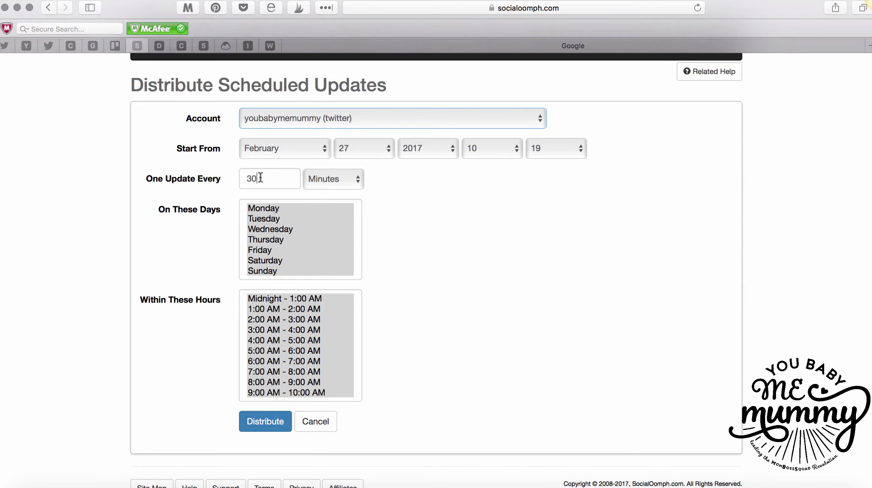
{"action": "left_click_drag", "start_coordinate": [262, 178], "coordinate": [237, 178]}
{"action": "type", "text": "10"}
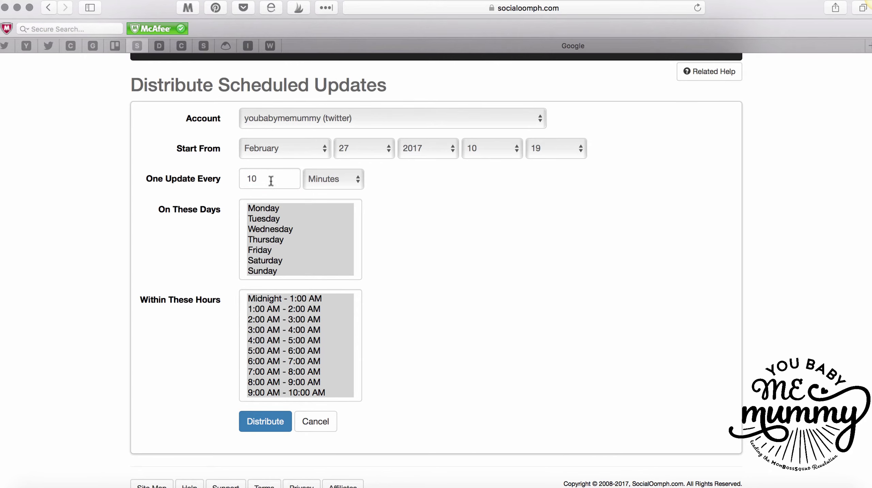
{"action": "left_click_drag", "start_coordinate": [271, 178], "coordinate": [228, 175]}
{"action": "type", "text": "5"}
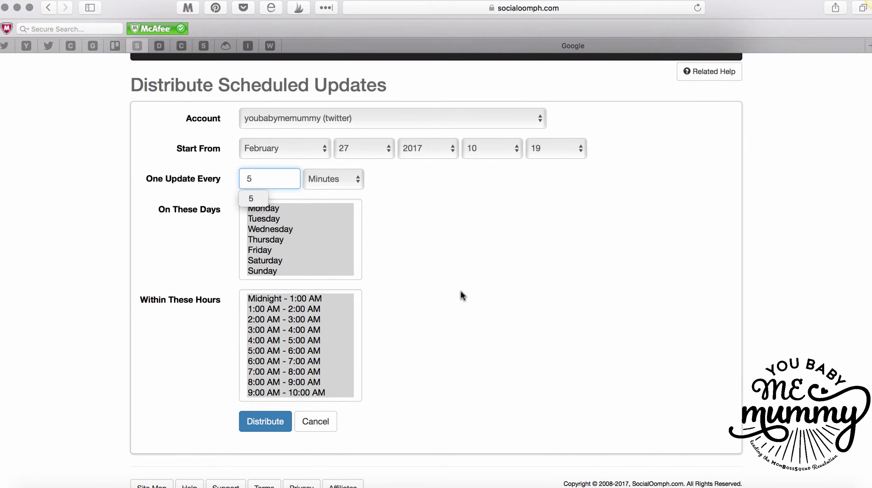
{"action": "left_click", "coordinate": [461, 290]}
{"action": "scroll", "coordinate": [390, 435], "scroll_direction": "down", "scroll_amount": 2}
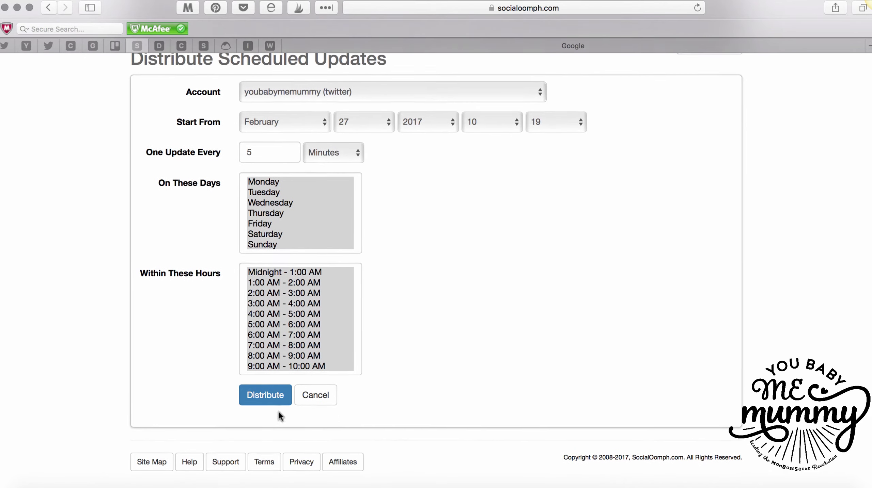
{"action": "scroll", "coordinate": [382, 347], "scroll_direction": "up", "scroll_amount": 3}
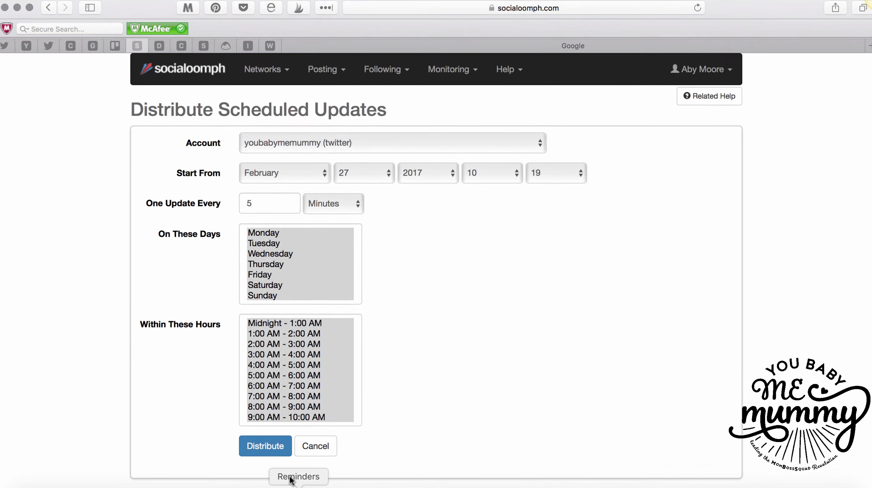
{"action": "scroll", "coordinate": [382, 450], "scroll_direction": "down", "scroll_amount": 1}
{"action": "scroll", "coordinate": [381, 449], "scroll_direction": "up", "scroll_amount": 2}
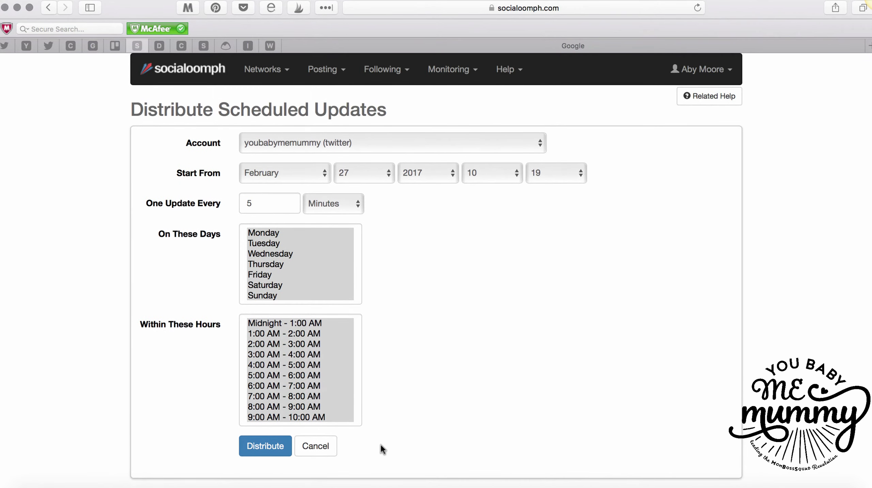
Step: Look over the available posting and bulk update commands and the follow-back and auto-welcome options
{"action": "left_click", "coordinate": [332, 65]}
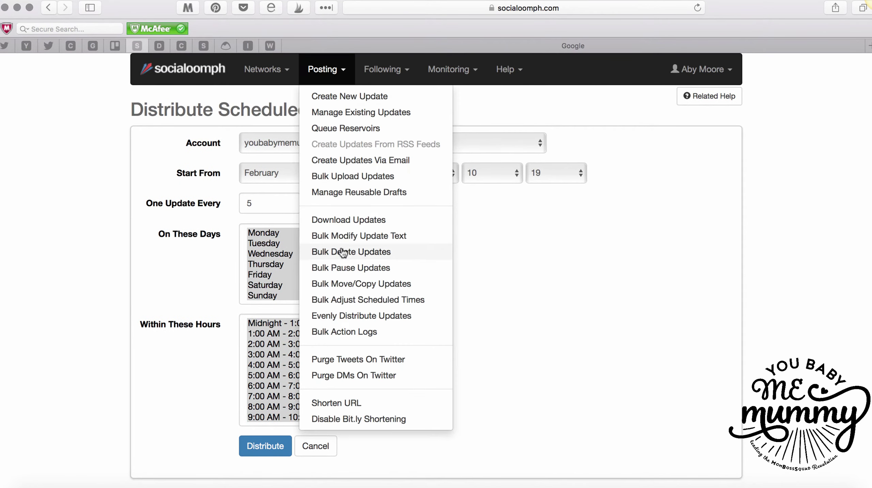
{"action": "left_click", "coordinate": [340, 73]}
{"action": "left_click", "coordinate": [394, 72]}
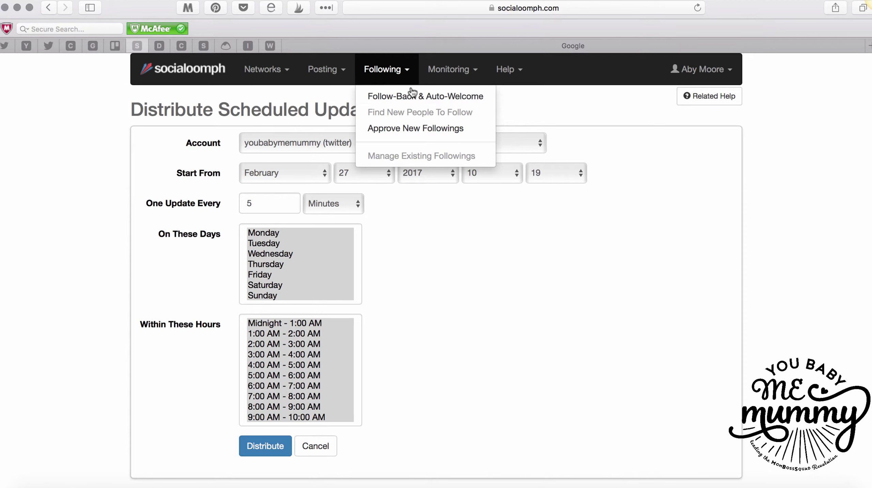
{"action": "left_click", "coordinate": [333, 76]}
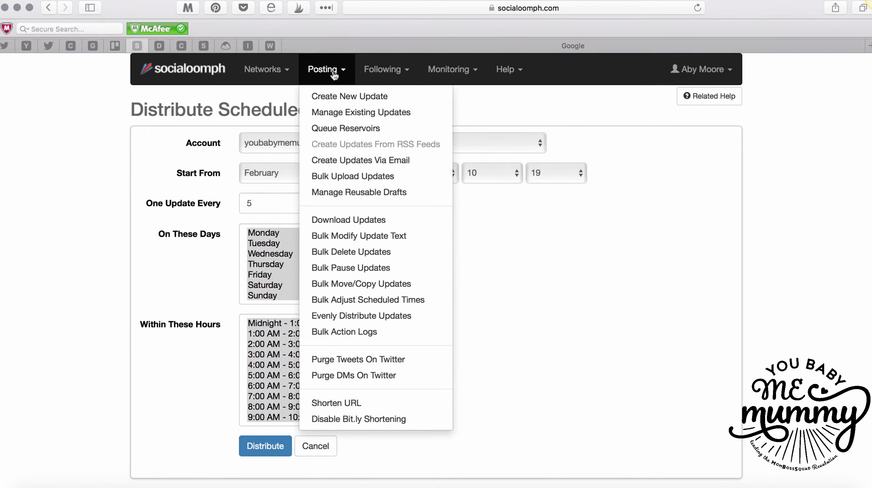
{"action": "left_click", "coordinate": [396, 73]}
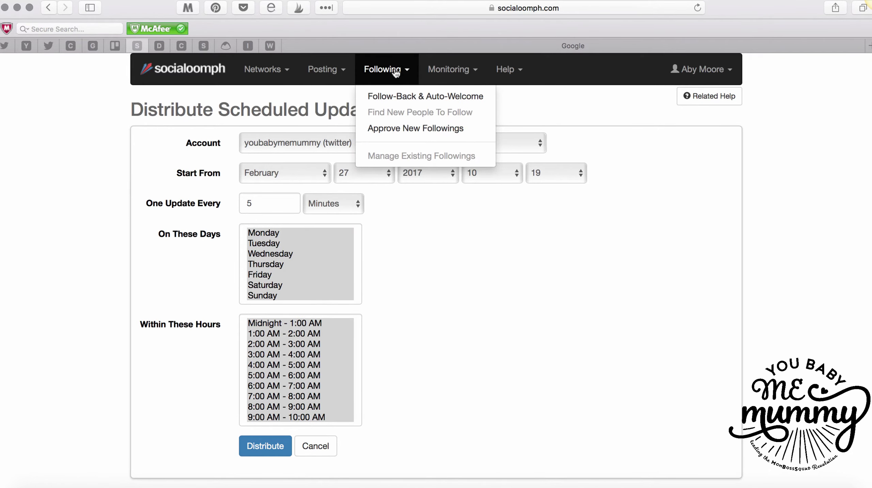
{"action": "left_click", "coordinate": [333, 73]}
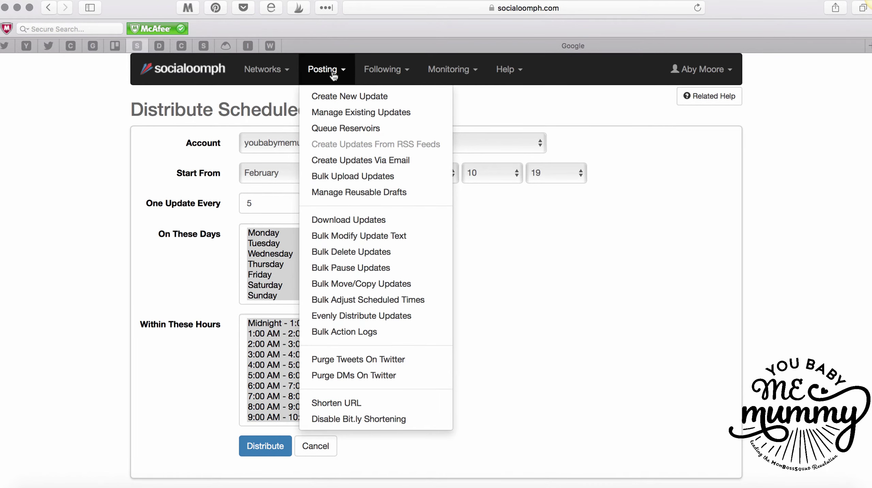
{"action": "left_click", "coordinate": [334, 73]}
Step: Open the queue reservoirs and review the recycled updates stored in the Blogging as Therapy queue
{"action": "left_click", "coordinate": [334, 74]}
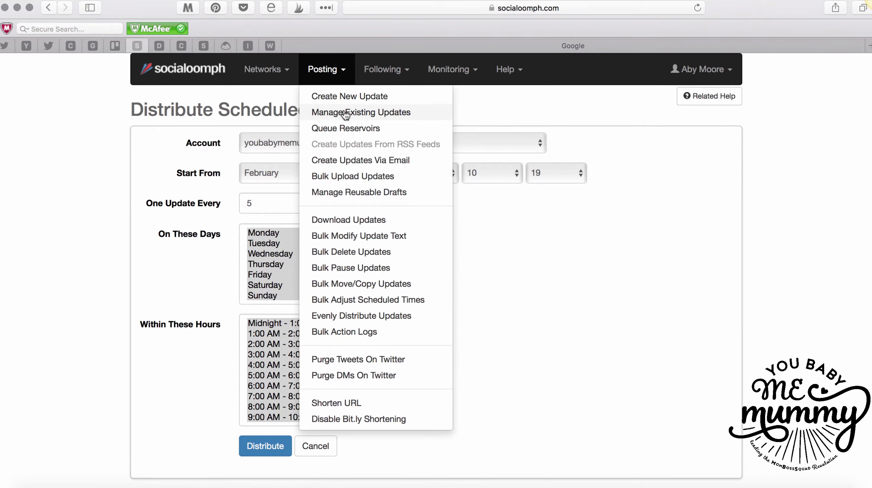
{"action": "left_click", "coordinate": [355, 130]}
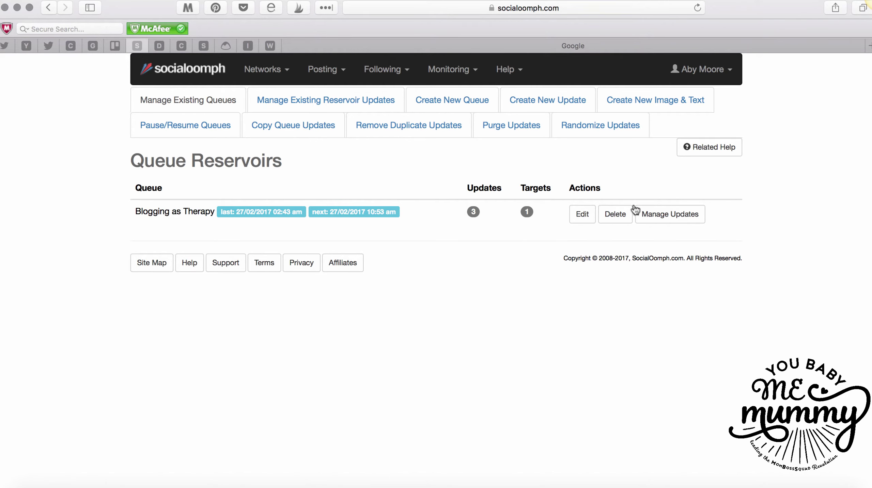
{"action": "left_click", "coordinate": [655, 215]}
{"action": "scroll", "coordinate": [478, 305], "scroll_direction": "down", "scroll_amount": 2}
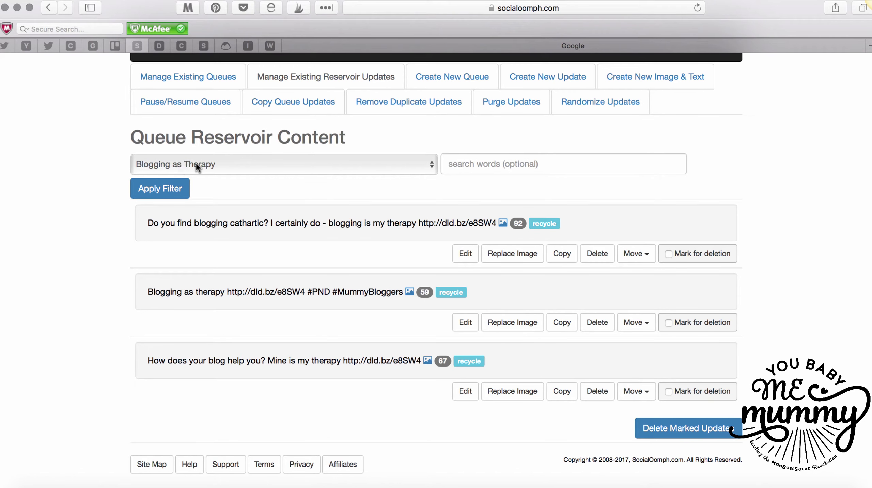
{"action": "scroll", "coordinate": [197, 168], "scroll_direction": "up", "scroll_amount": 2}
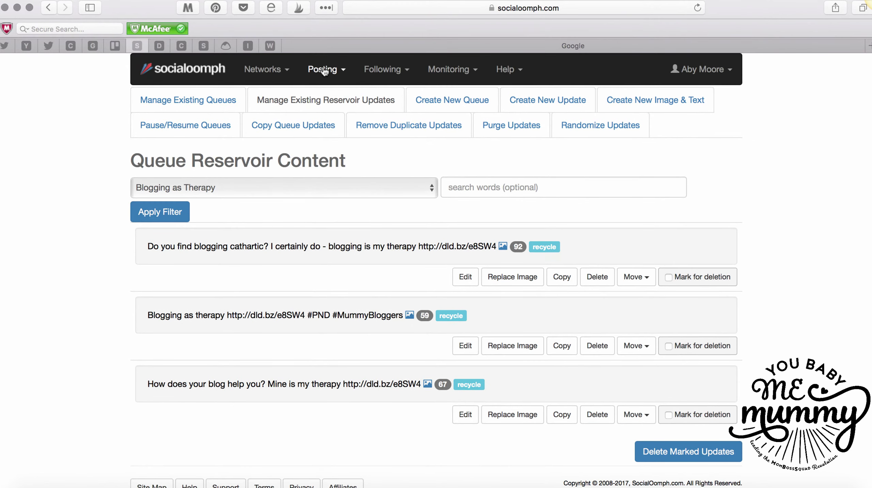
{"action": "left_click", "coordinate": [323, 70]}
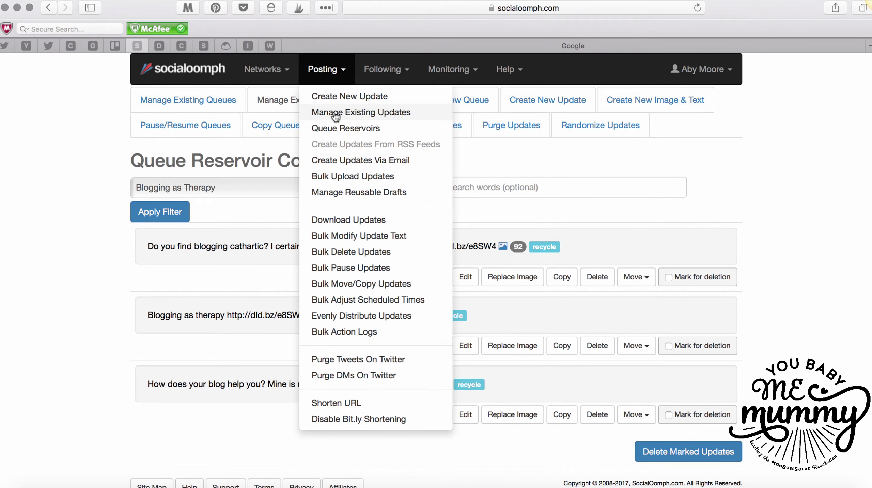
{"action": "left_click", "coordinate": [53, 326]}
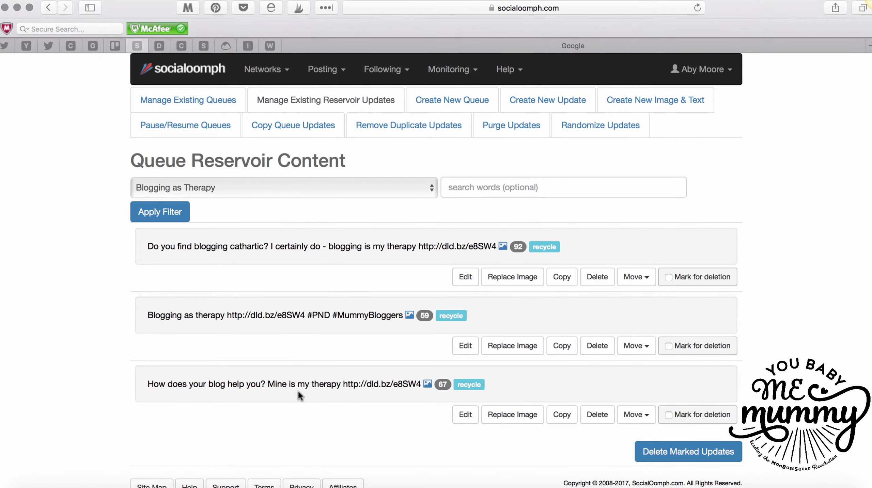
Step: Start a new queue reservoir and name it "blogging as a full time"
{"action": "scroll", "coordinate": [298, 393], "scroll_direction": "down", "scroll_amount": 2}
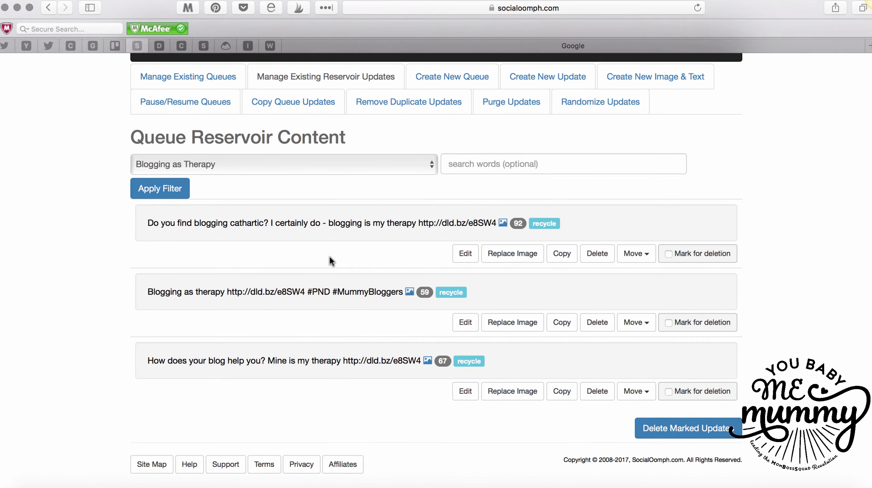
{"action": "scroll", "coordinate": [329, 255], "scroll_direction": "up", "scroll_amount": 2}
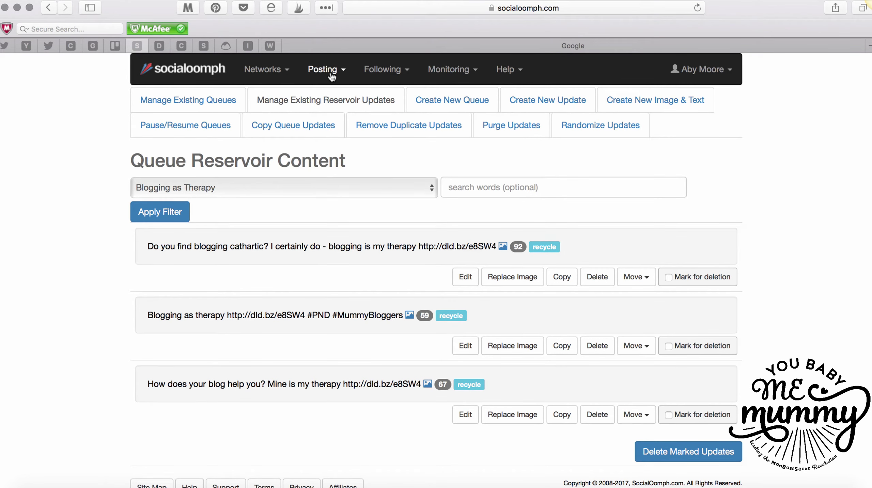
{"action": "left_click", "coordinate": [461, 103]}
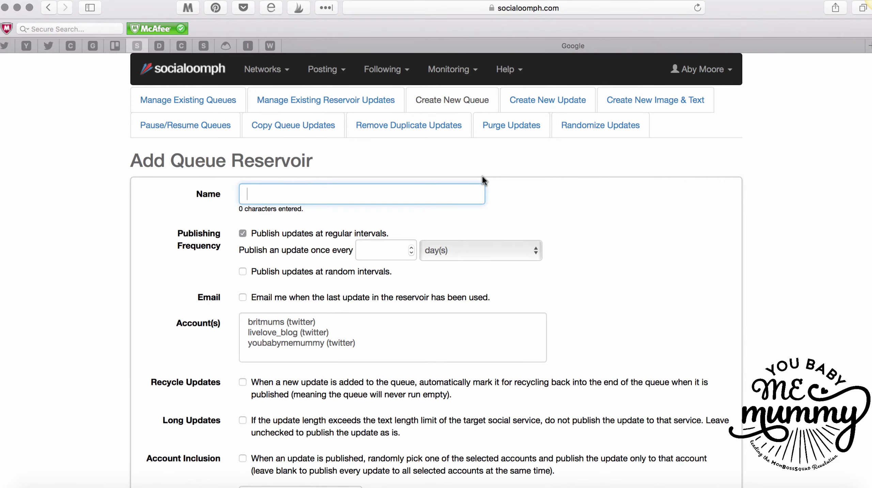
{"action": "scroll", "coordinate": [486, 186], "scroll_direction": "down", "scroll_amount": 2}
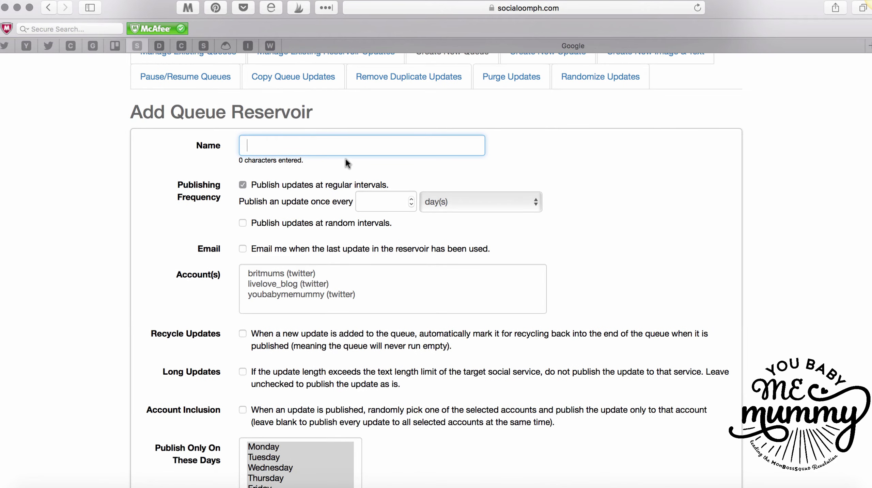
{"action": "type", "text": "bla"}
{"action": "key", "text": "BackSpace"}
{"action": "type", "text": "og"}
{"action": "key", "text": "BackSpace"}
{"action": "key", "text": "BackSpace"}
{"action": "key", "text": "BackSpace"}
{"action": "type", "text": "logging as a "}
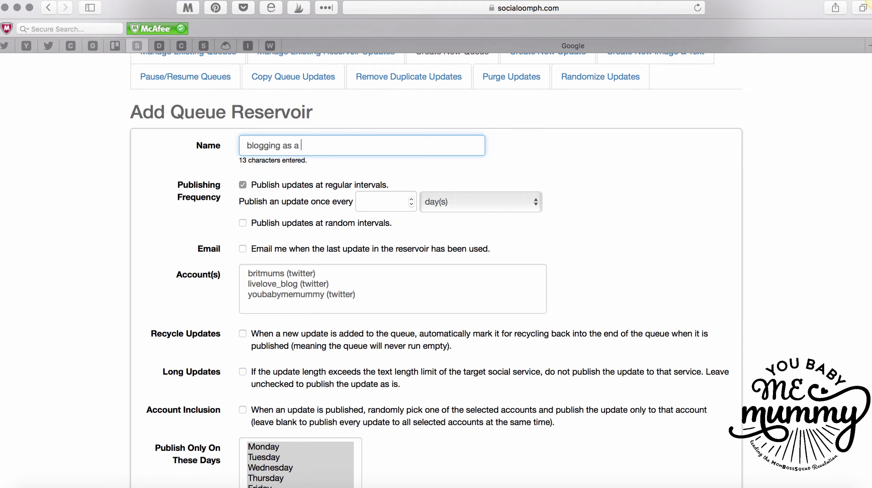
{"action": "type", "text": "full time"}
Step: Set the new queue to publish an update at regular intervals, once every 2 days
{"action": "left_click", "coordinate": [377, 198]}
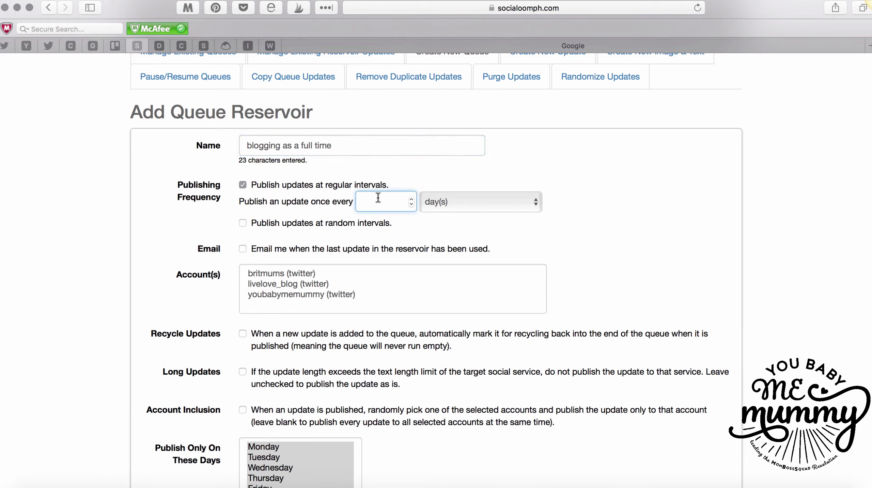
{"action": "type", "text": "1"}
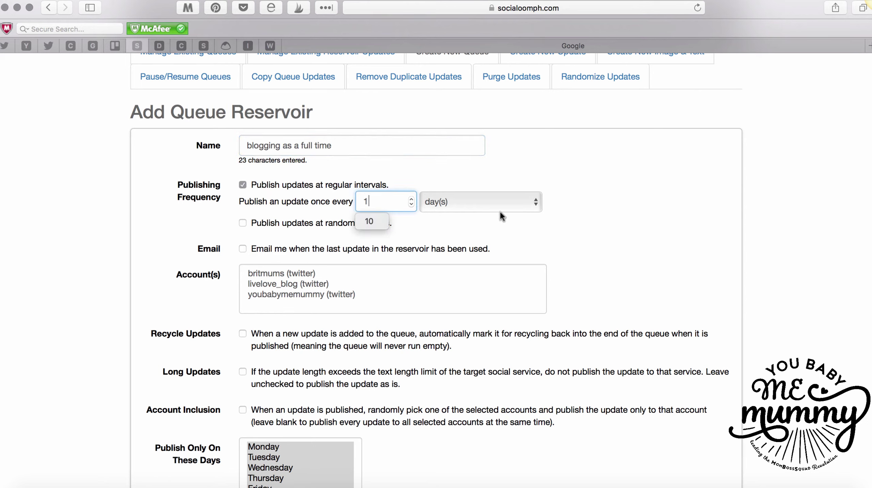
{"action": "left_click_drag", "start_coordinate": [375, 201], "coordinate": [352, 201]}
{"action": "left_click", "coordinate": [498, 200]}
{"action": "left_click", "coordinate": [488, 192]}
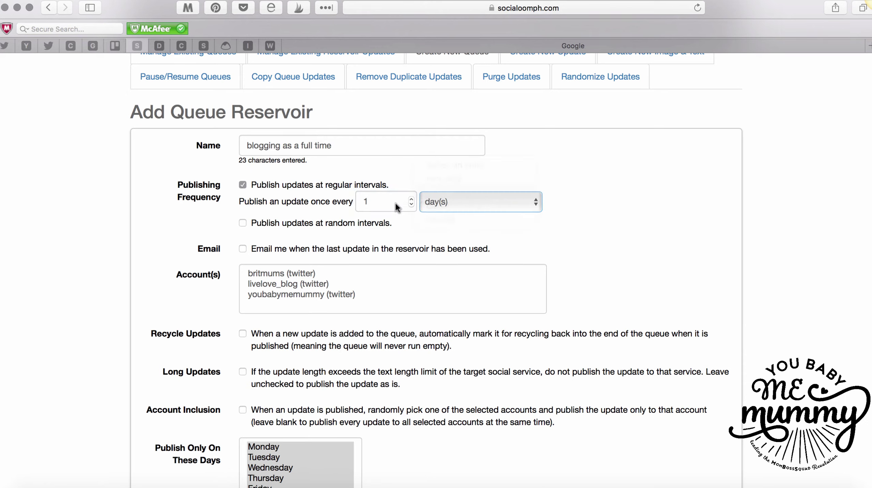
{"action": "left_click_drag", "start_coordinate": [381, 201], "coordinate": [352, 202]}
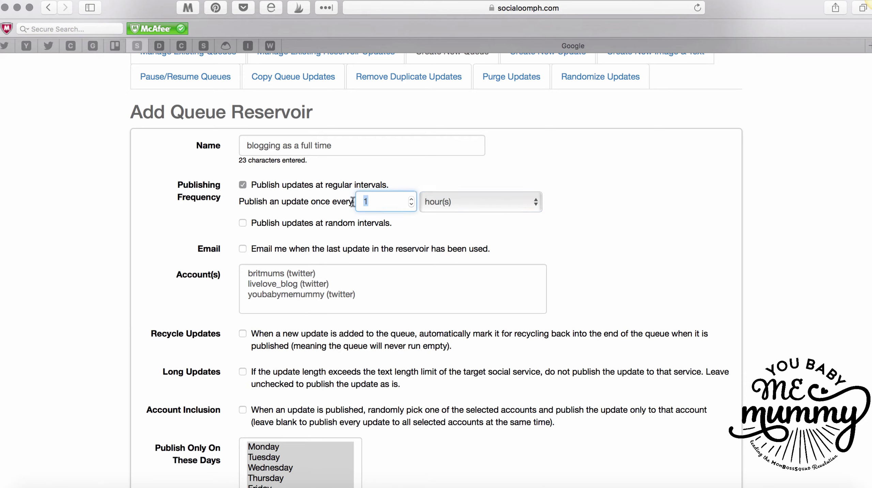
{"action": "type", "text": "2"}
Step: Assign the youbabymemummy (twitter) account to the queue and enable automatic recycling of new updates
{"action": "scroll", "coordinate": [339, 231], "scroll_direction": "down", "scroll_amount": 3}
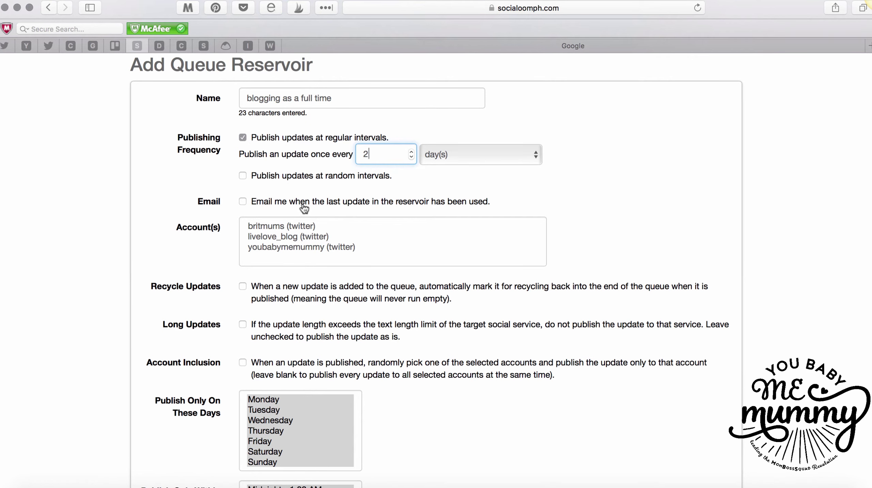
{"action": "left_click", "coordinate": [272, 247]}
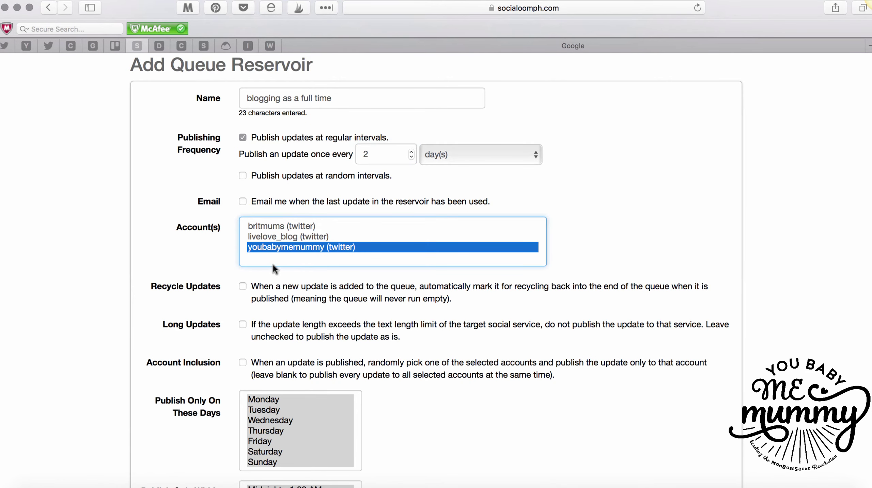
{"action": "scroll", "coordinate": [273, 263], "scroll_direction": "down", "scroll_amount": 4}
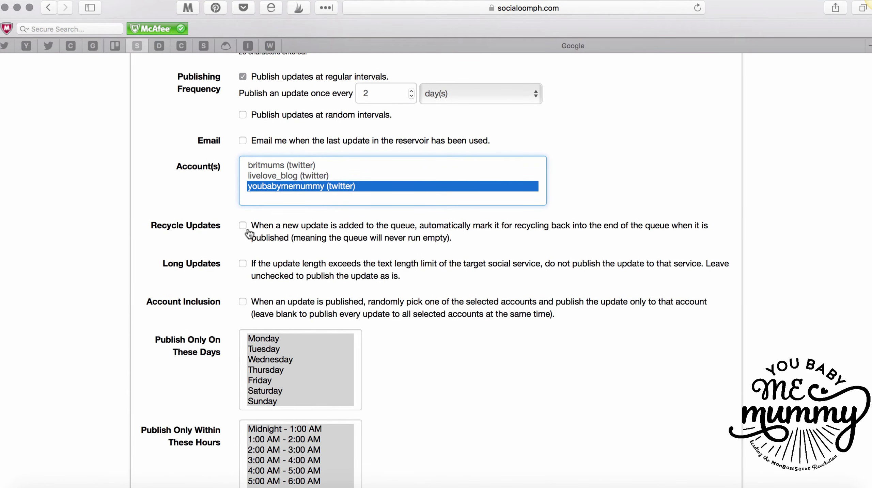
{"action": "left_click", "coordinate": [244, 226]}
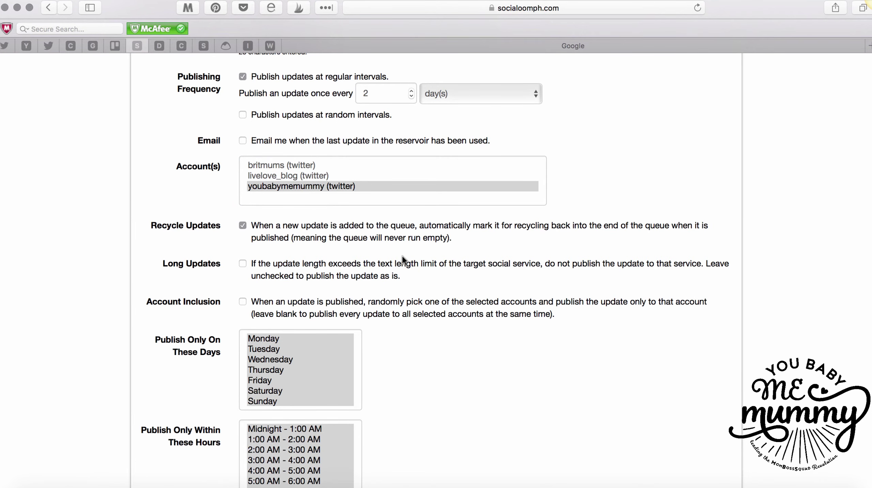
Step: Try restricting the publishing days to single days, and reselect every day from Monday to Sunday
{"action": "scroll", "coordinate": [405, 260], "scroll_direction": "down", "scroll_amount": 4}
{"action": "scroll", "coordinate": [398, 291], "scroll_direction": "down", "scroll_amount": 2}
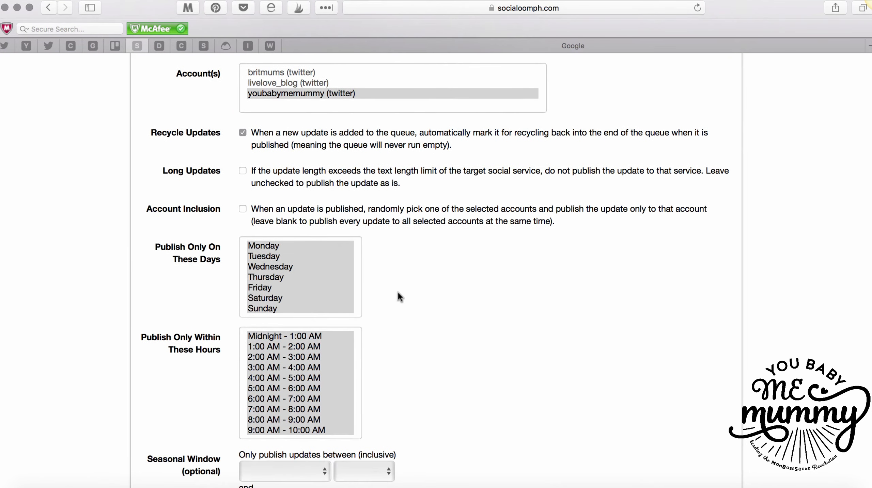
{"action": "left_click", "coordinate": [261, 247]}
{"action": "left_click", "coordinate": [262, 257]}
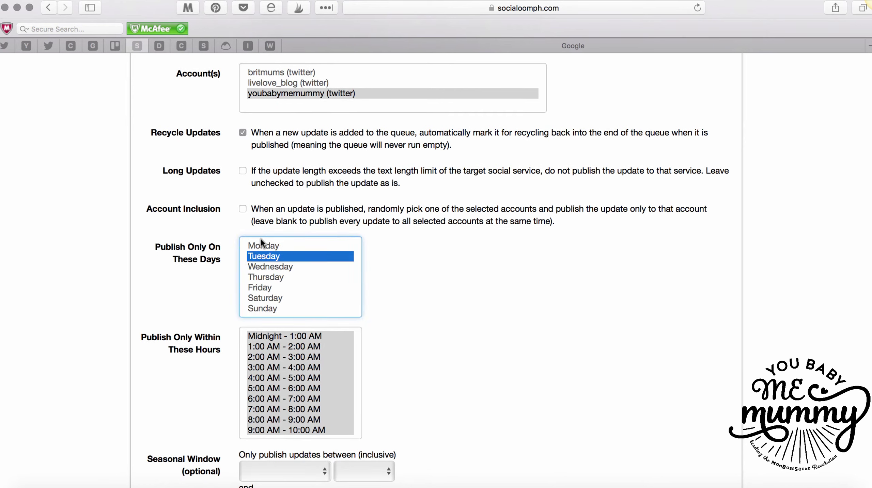
{"action": "left_click", "coordinate": [263, 246]}
{"action": "left_click_drag", "start_coordinate": [263, 249], "coordinate": [265, 311]}
{"action": "scroll", "coordinate": [301, 342], "scroll_direction": "down", "scroll_amount": 1}
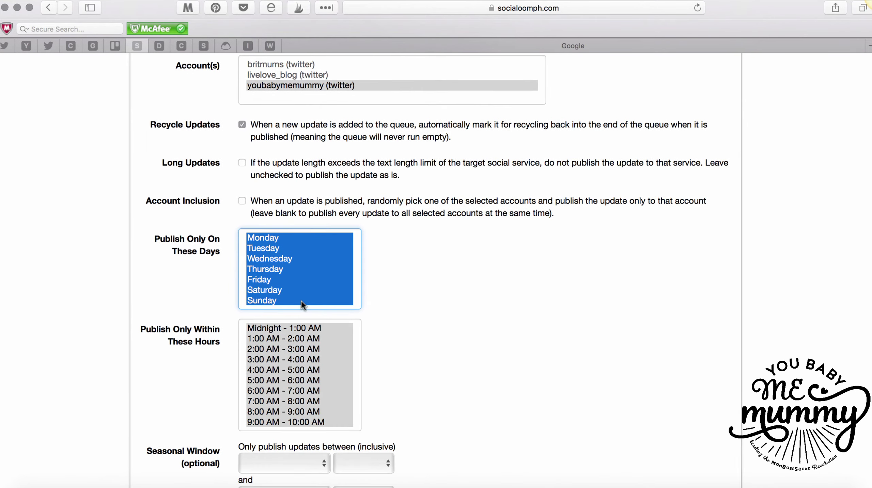
Step: Review the publishing hours and optional date settings, leave the seasonal window blank, and save the new queue
{"action": "scroll", "coordinate": [423, 107], "scroll_direction": "up", "scroll_amount": 6}
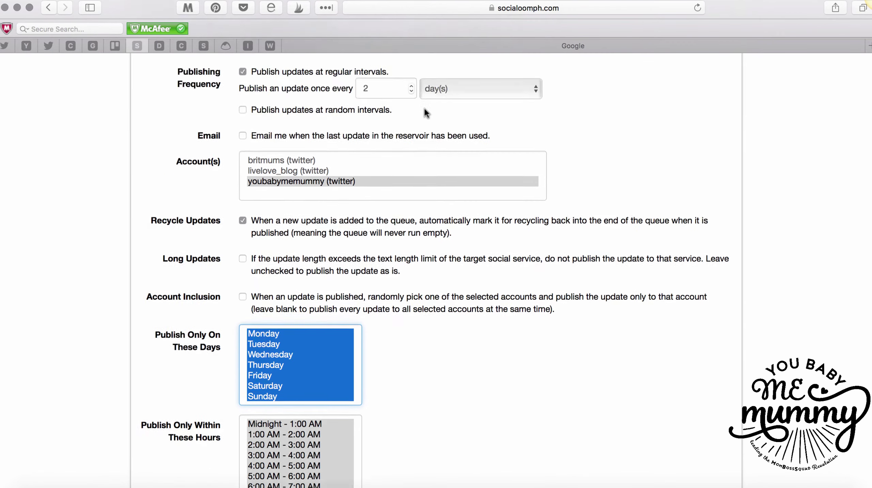
{"action": "scroll", "coordinate": [358, 318], "scroll_direction": "down", "scroll_amount": 5}
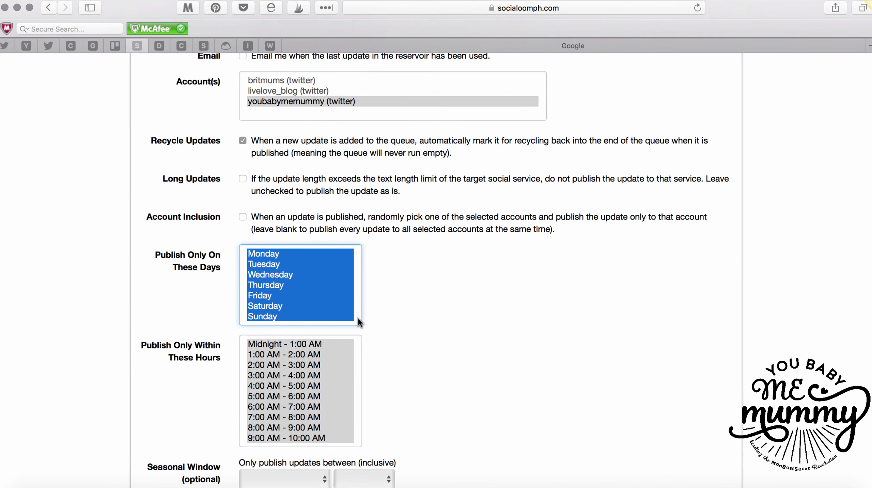
{"action": "scroll", "coordinate": [312, 414], "scroll_direction": "down", "scroll_amount": 5}
{"action": "scroll", "coordinate": [472, 409], "scroll_direction": "down", "scroll_amount": 7}
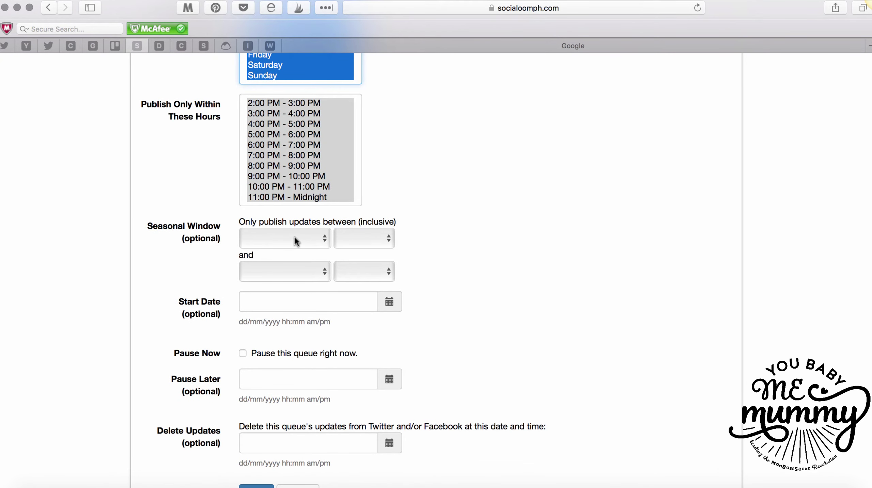
{"action": "left_click", "coordinate": [294, 236]}
{"action": "left_click", "coordinate": [551, 221]}
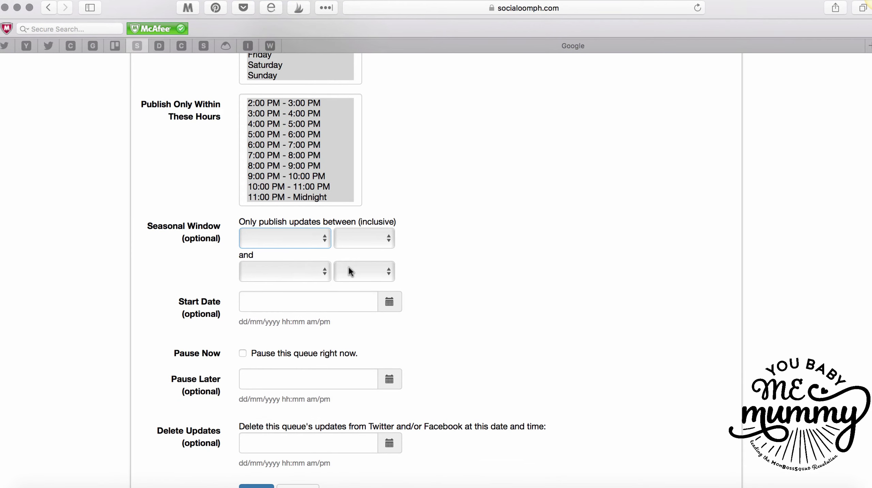
{"action": "scroll", "coordinate": [297, 374], "scroll_direction": "down", "scroll_amount": 3}
{"action": "left_click", "coordinate": [260, 399]}
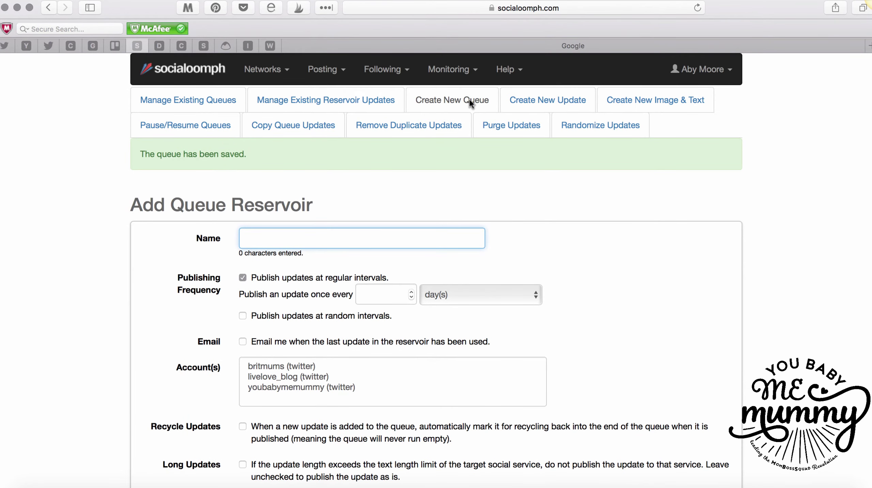
Step: Open the stored updates of the "blogging as a full time" queue and start a new image and text update
{"action": "left_click", "coordinate": [214, 100]}
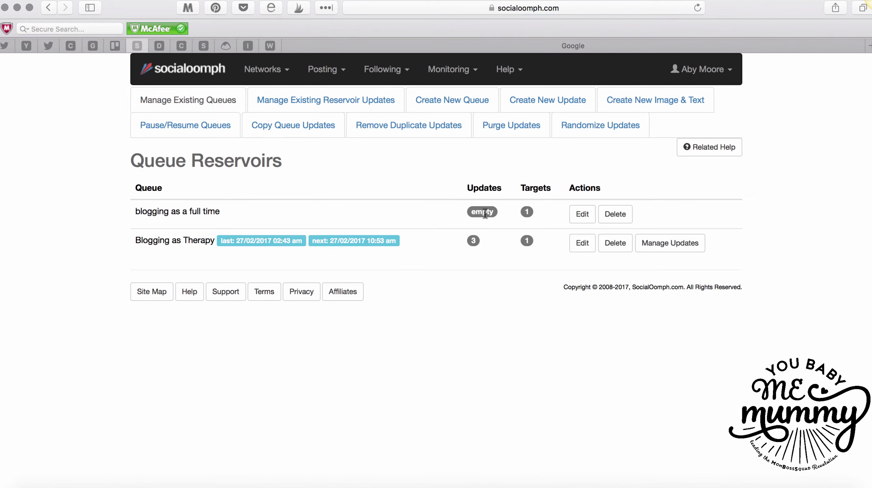
{"action": "left_click", "coordinate": [582, 215]}
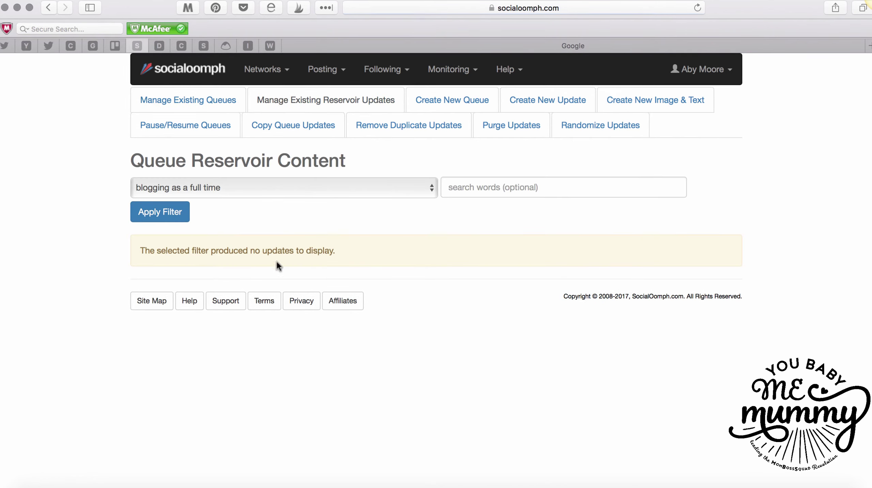
{"action": "left_click", "coordinate": [541, 103]}
{"action": "scroll", "coordinate": [455, 171], "scroll_direction": "down", "scroll_amount": 5}
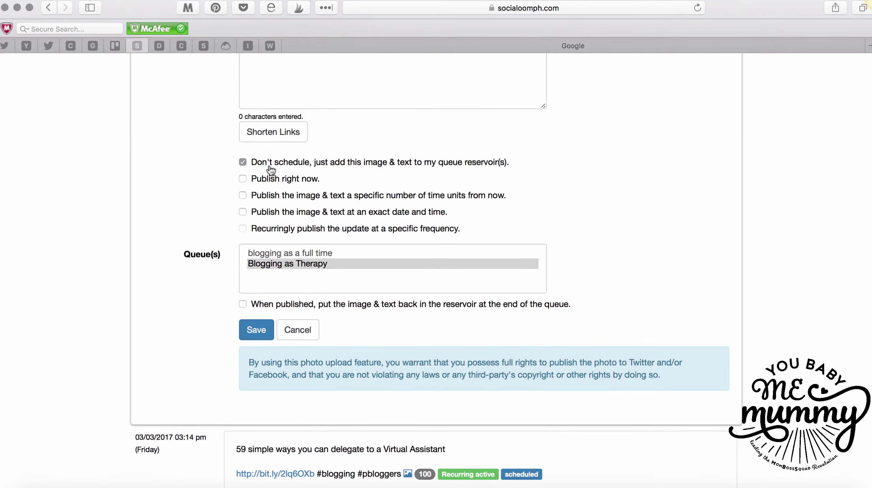
{"action": "scroll", "coordinate": [269, 170], "scroll_direction": "up", "scroll_amount": 4}
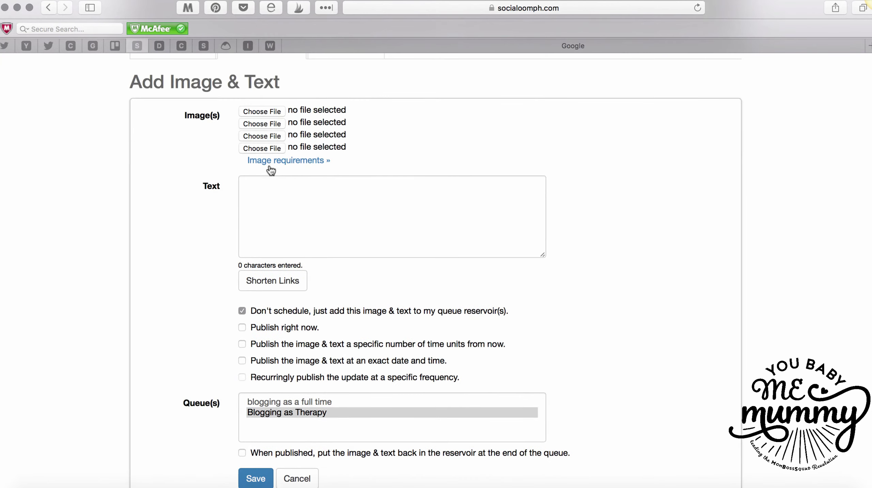
Step: Attach the Twitter 59 simple ways Virtual Assistant image from the Desktop and enter "hkhkhhkhkh" as the update text
{"action": "left_click", "coordinate": [262, 112]}
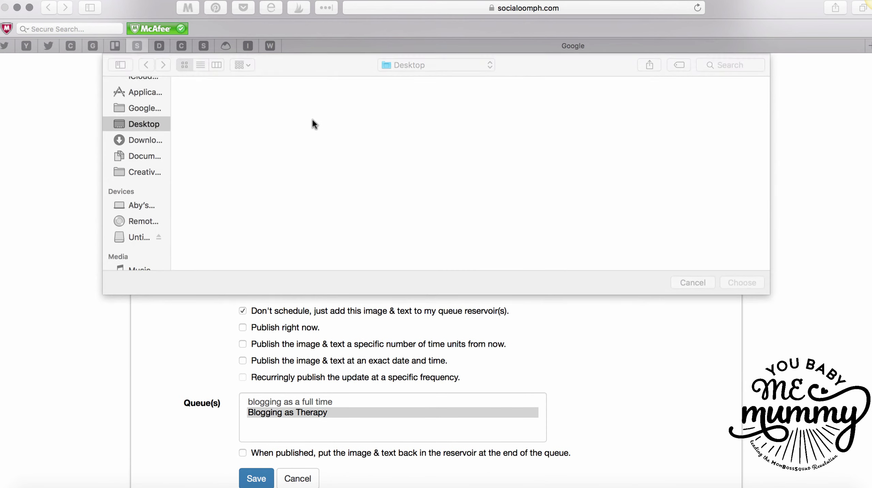
{"action": "left_click", "coordinate": [306, 201]}
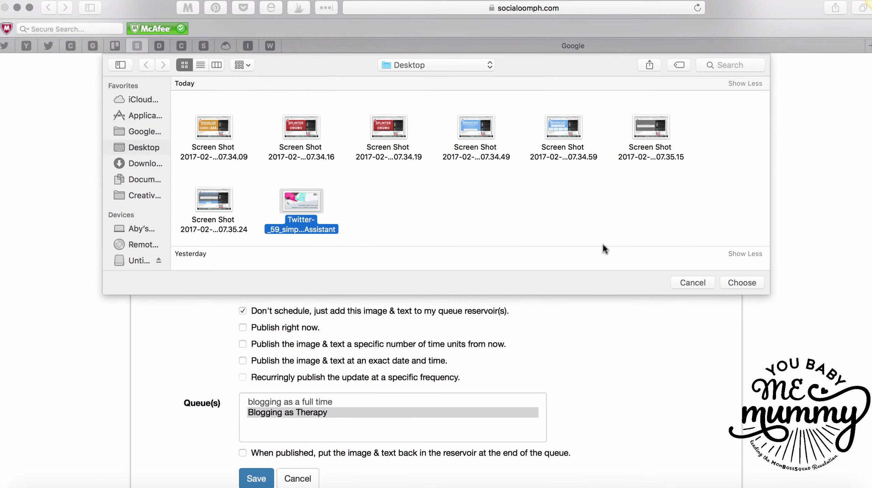
{"action": "left_click", "coordinate": [743, 282]}
{"action": "left_click", "coordinate": [451, 238]}
{"action": "type", "text": "hkhkhhhkhkh"}
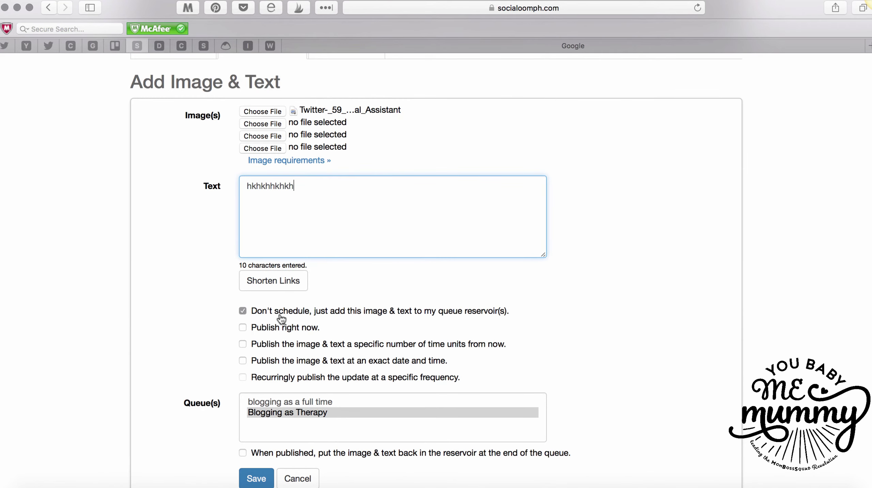
Step: Choose the "blogging as a full time" queue for the image and text update and save it without scheduling
{"action": "scroll", "coordinate": [427, 322], "scroll_direction": "down", "scroll_amount": 1}
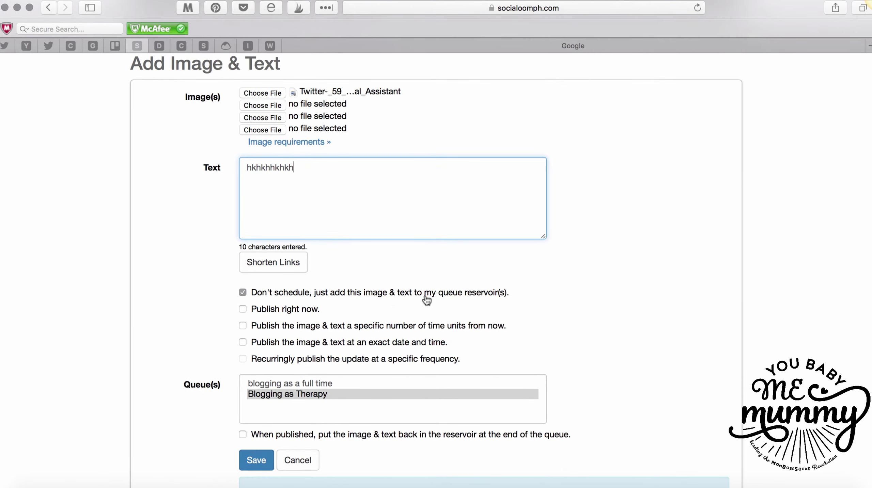
{"action": "left_click", "coordinate": [283, 383]}
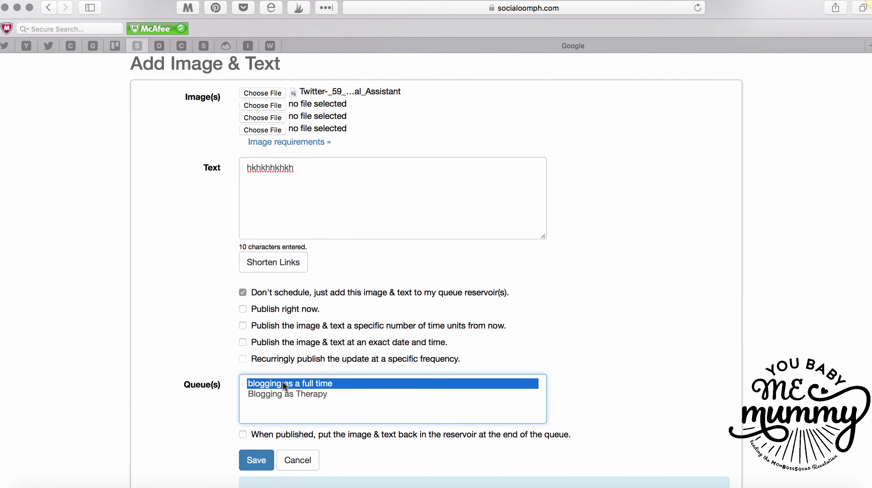
{"action": "left_click", "coordinate": [257, 462]}
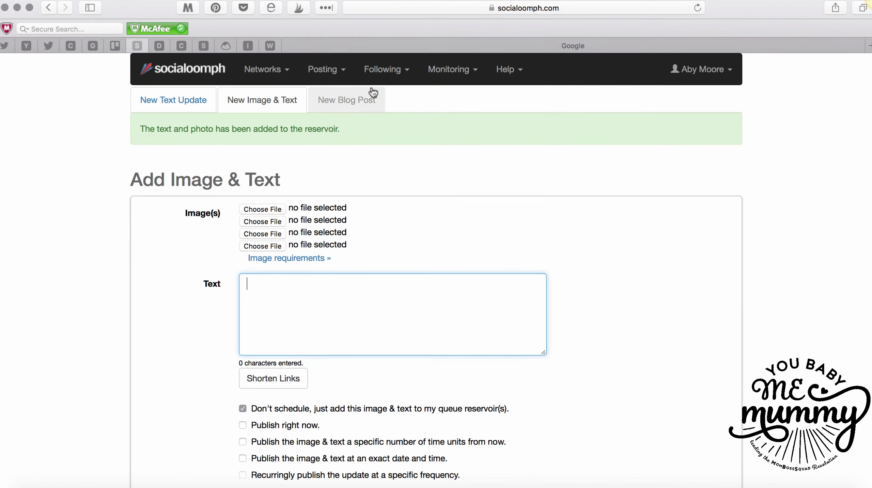
Step: Return to the queue reservoirs, then look at the new text update form and open the image and text form
{"action": "left_click", "coordinate": [335, 70]}
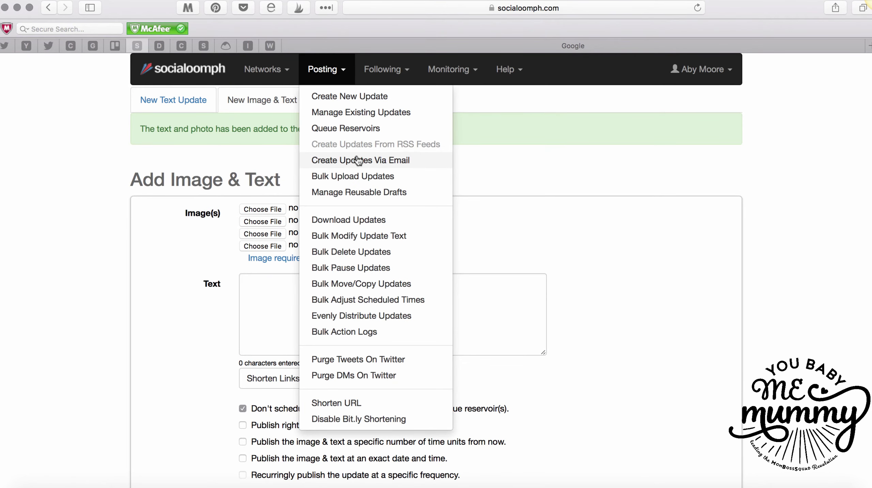
{"action": "left_click", "coordinate": [354, 128]}
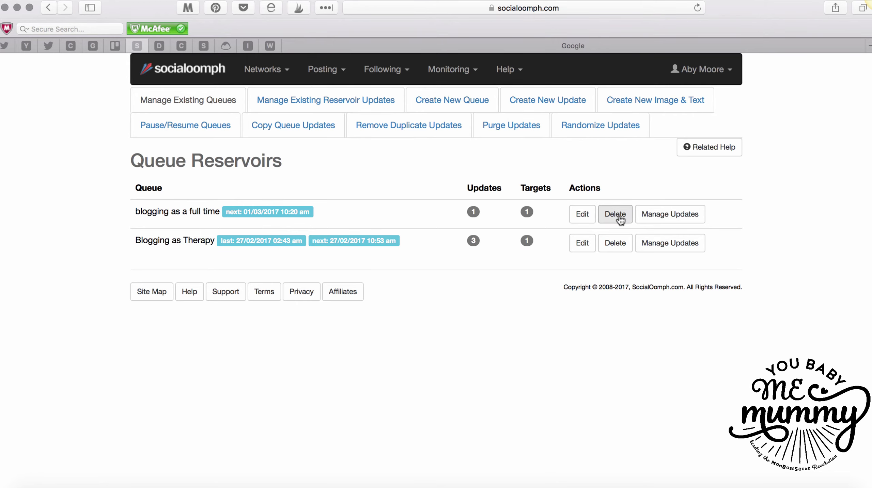
{"action": "left_click", "coordinate": [533, 103]}
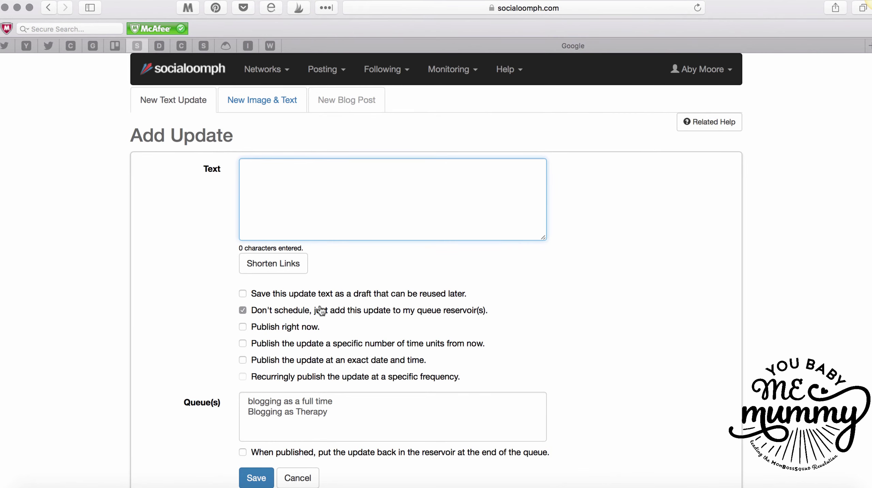
{"action": "left_click", "coordinate": [277, 100]}
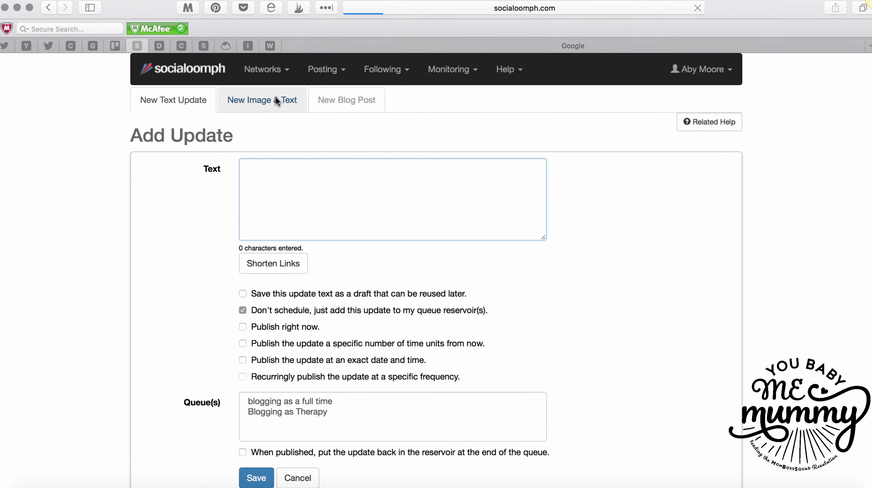
Step: Look over the image and text form's file, text, scheduling and queue options
{"action": "scroll", "coordinate": [293, 342], "scroll_direction": "down", "scroll_amount": 5}
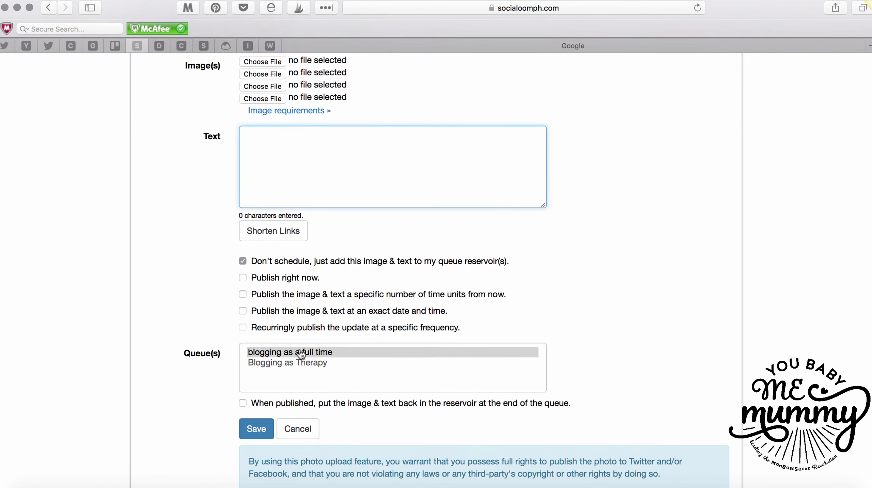
{"action": "scroll", "coordinate": [284, 263], "scroll_direction": "up", "scroll_amount": 3}
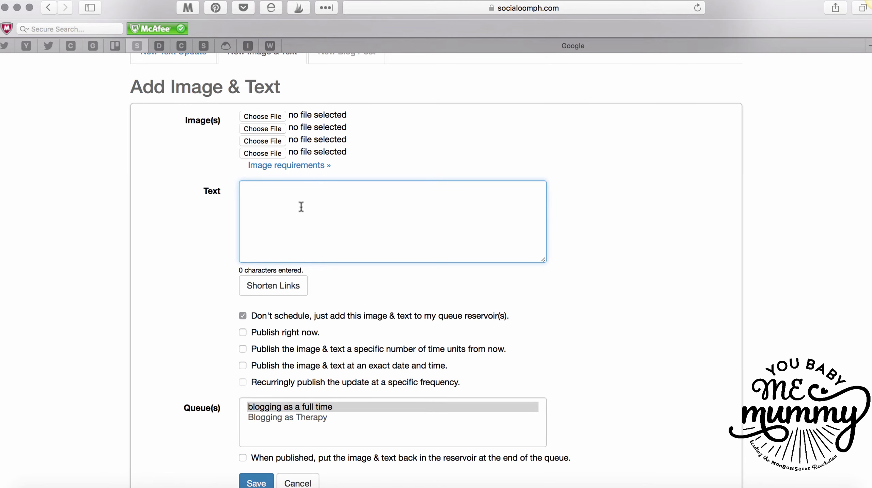
{"action": "scroll", "coordinate": [301, 206], "scroll_direction": "down", "scroll_amount": 3}
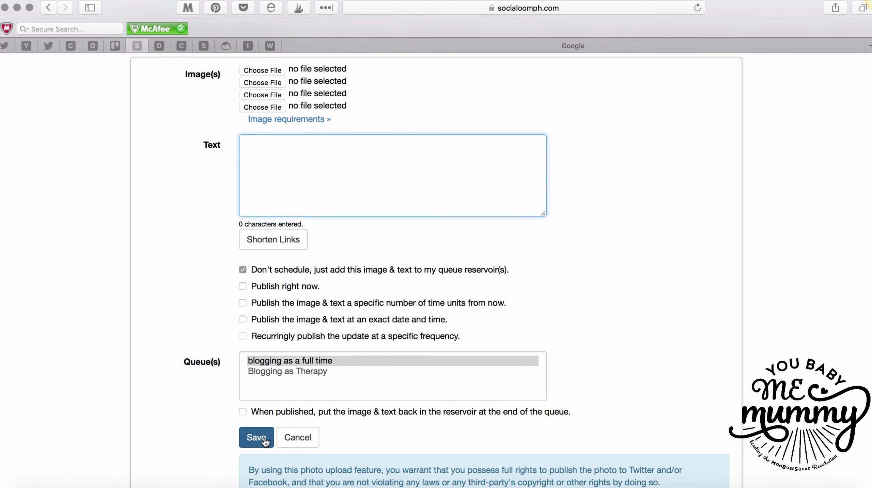
{"action": "scroll", "coordinate": [266, 442], "scroll_direction": "up", "scroll_amount": 1}
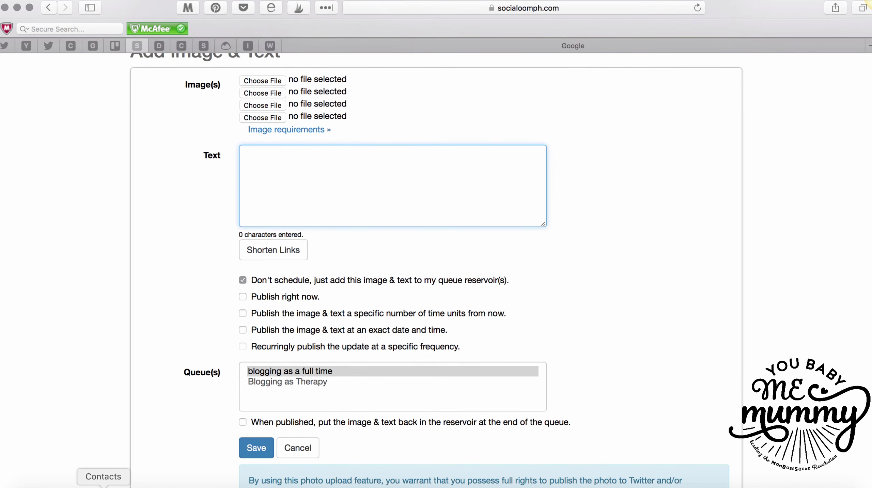
{"action": "scroll", "coordinate": [178, 313], "scroll_direction": "up", "scroll_amount": 5}
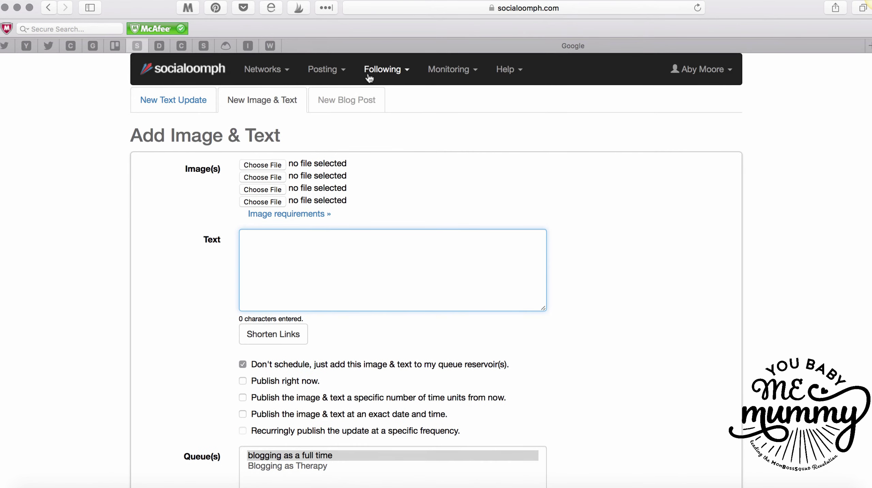
Step: Delete the "blogging as a full time" queue and all its updates from the queue reservoirs
{"action": "left_click", "coordinate": [343, 72]}
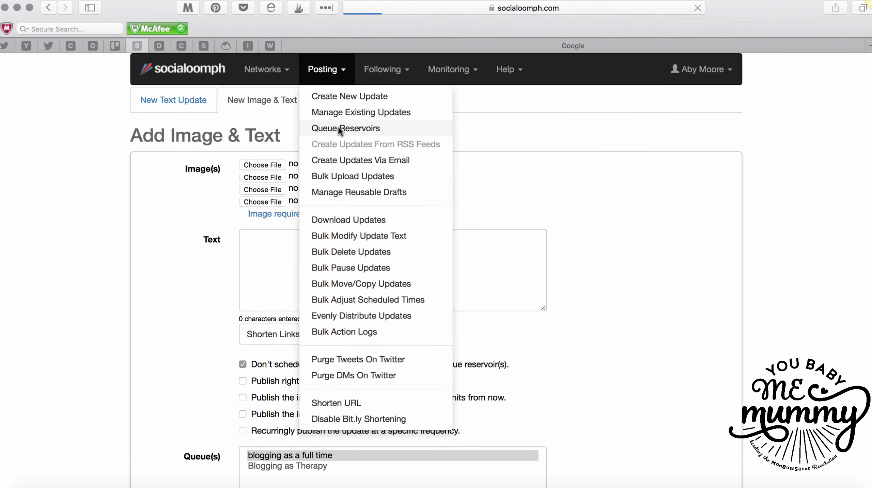
{"action": "left_click", "coordinate": [338, 126]}
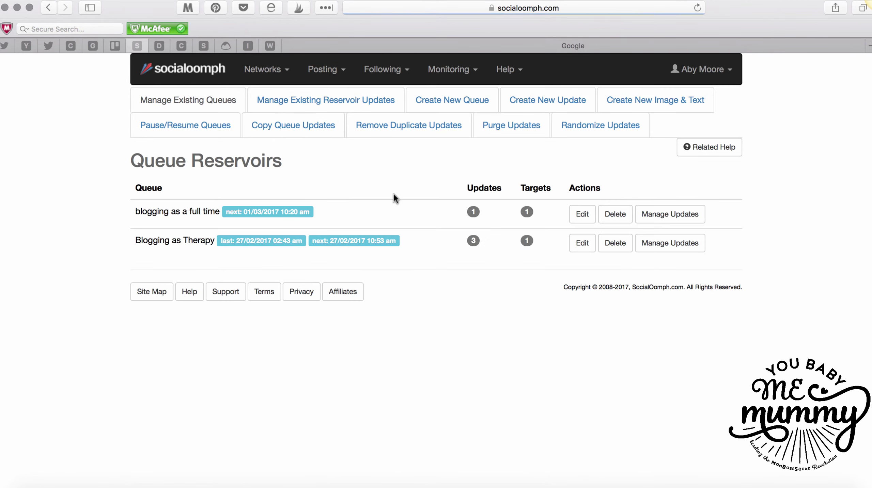
{"action": "left_click", "coordinate": [613, 216]}
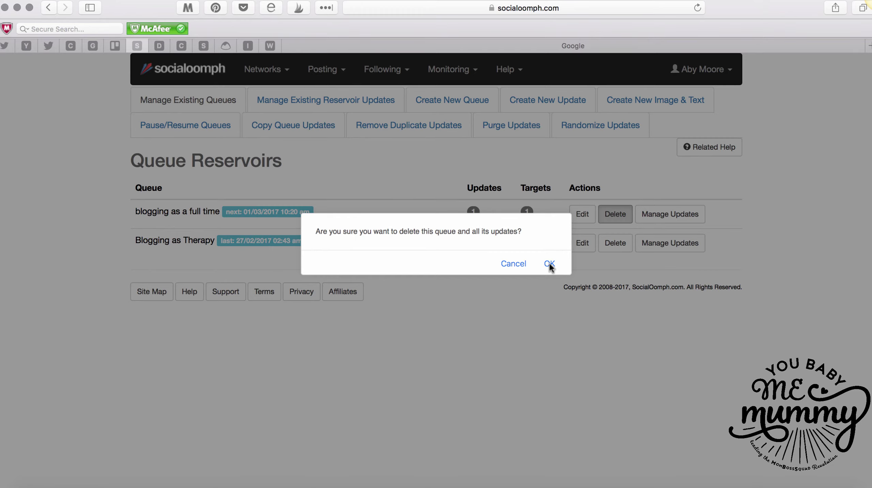
{"action": "left_click", "coordinate": [549, 264]}
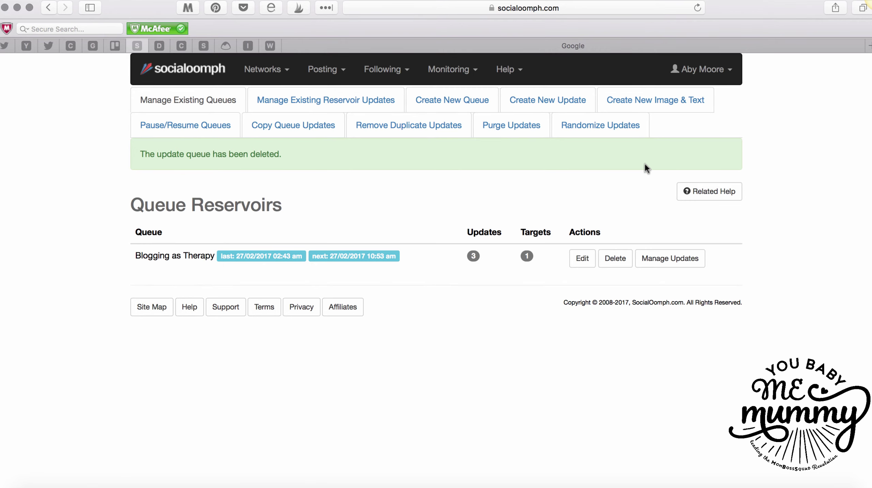
Step: Start a new image and text update and go to its scheduling options
{"action": "left_click", "coordinate": [329, 71]}
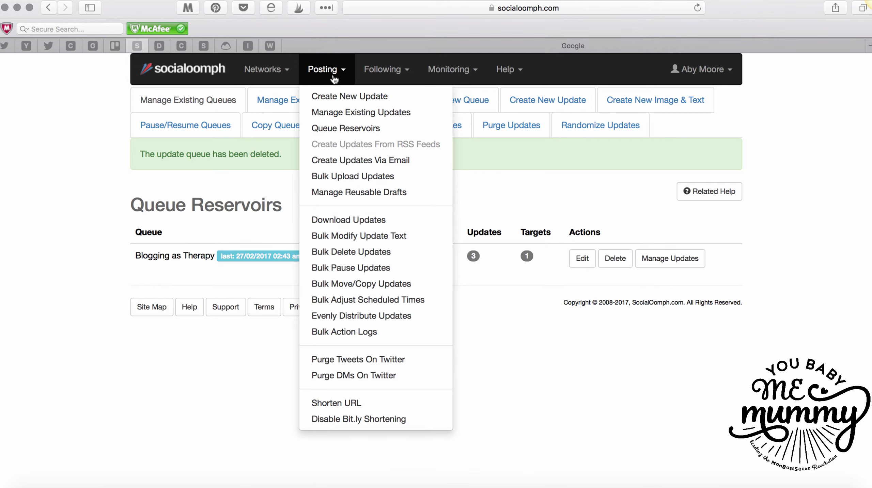
{"action": "left_click", "coordinate": [357, 99]}
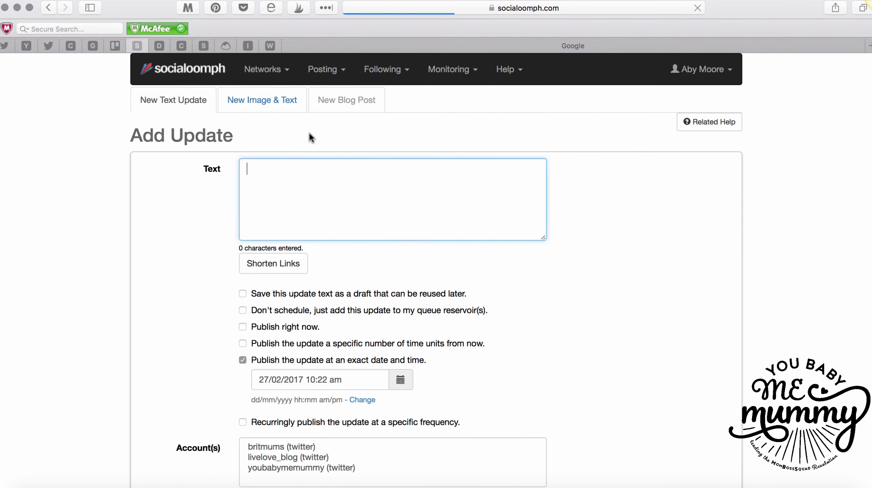
{"action": "left_click", "coordinate": [263, 95]}
{"action": "scroll", "coordinate": [331, 244], "scroll_direction": "down", "scroll_amount": 5}
{"action": "scroll", "coordinate": [331, 240], "scroll_direction": "down", "scroll_amount": 3}
{"action": "scroll", "coordinate": [330, 245], "scroll_direction": "up", "scroll_amount": 2}
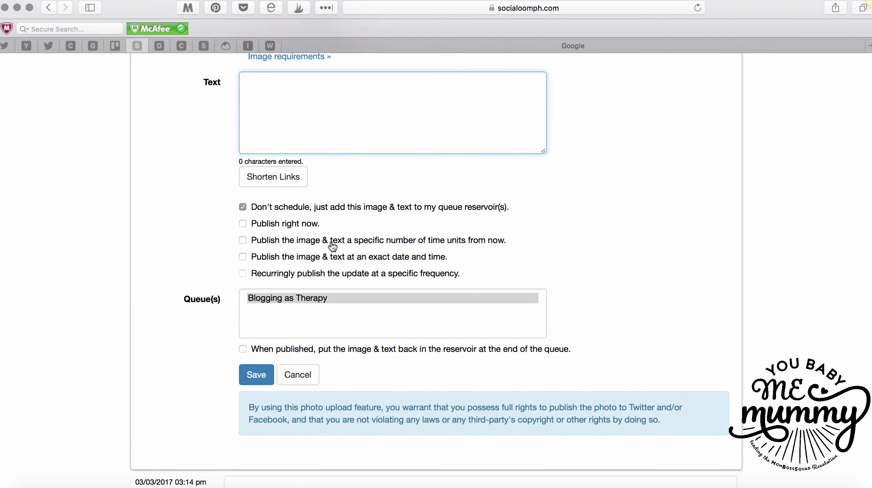
Step: Switch the image and text update from queue-only to an exact date and time, and enable recurring publishing
{"action": "left_click", "coordinate": [243, 207]}
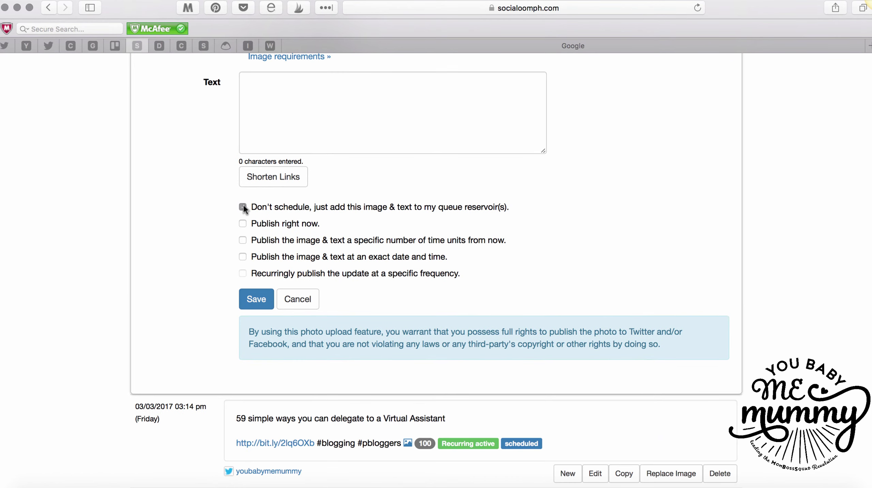
{"action": "left_click", "coordinate": [243, 224]}
{"action": "left_click", "coordinate": [243, 280]}
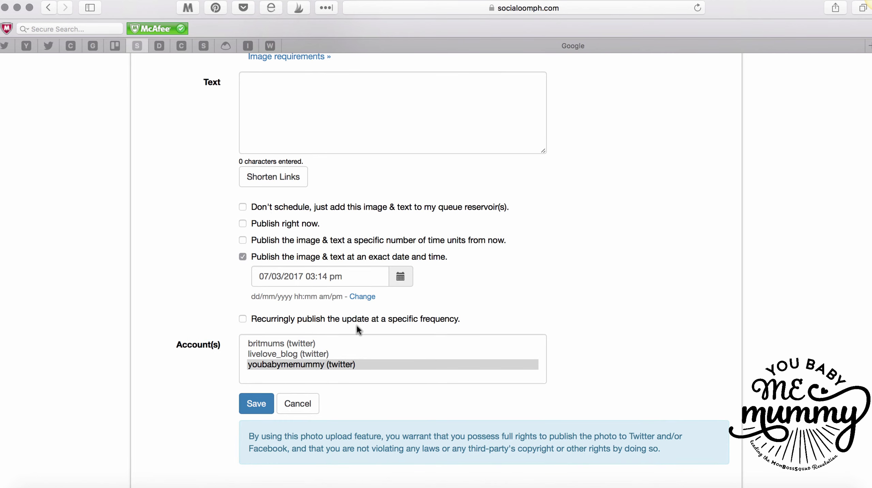
{"action": "left_click", "coordinate": [307, 319]}
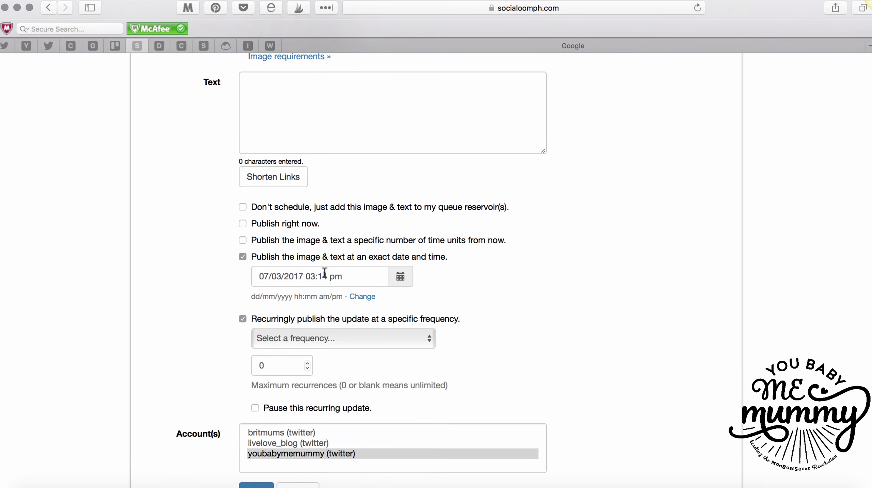
{"action": "scroll", "coordinate": [334, 366], "scroll_direction": "down", "scroll_amount": 4}
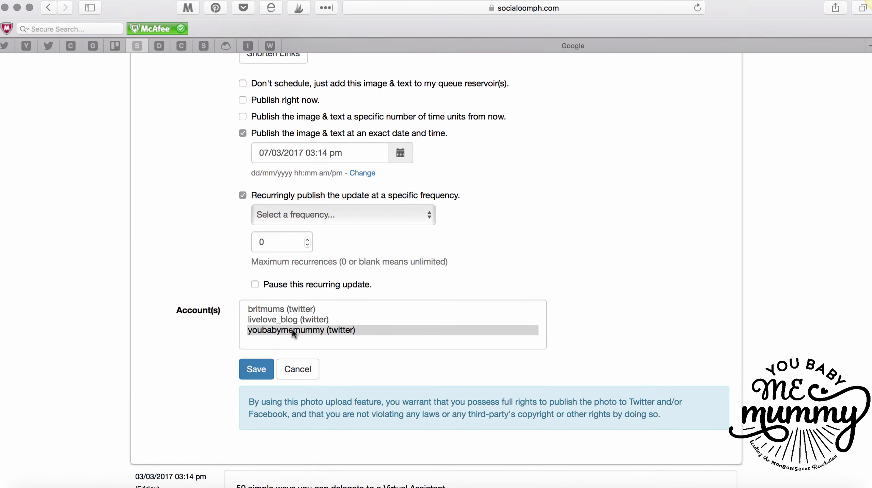
Step: Review the existing scheduled recurring updates listed below the image and text form
{"action": "scroll", "coordinate": [342, 328], "scroll_direction": "down", "scroll_amount": 15}
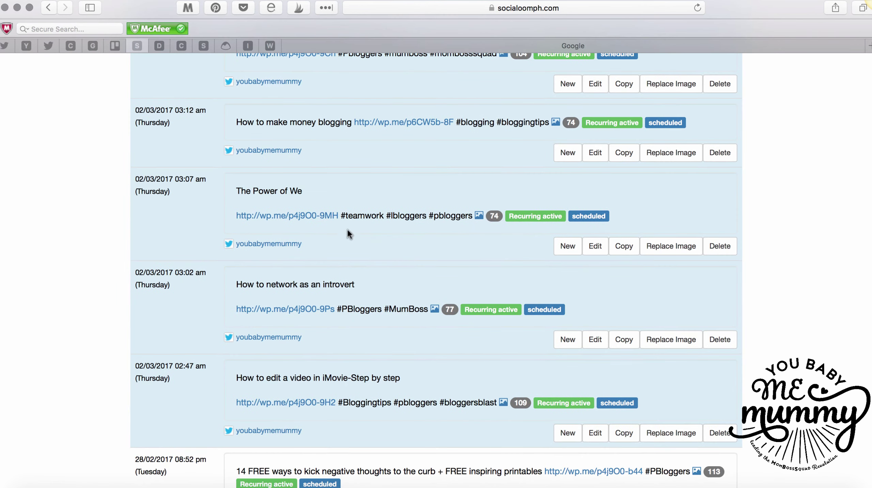
{"action": "scroll", "coordinate": [502, 366], "scroll_direction": "down", "scroll_amount": 3}
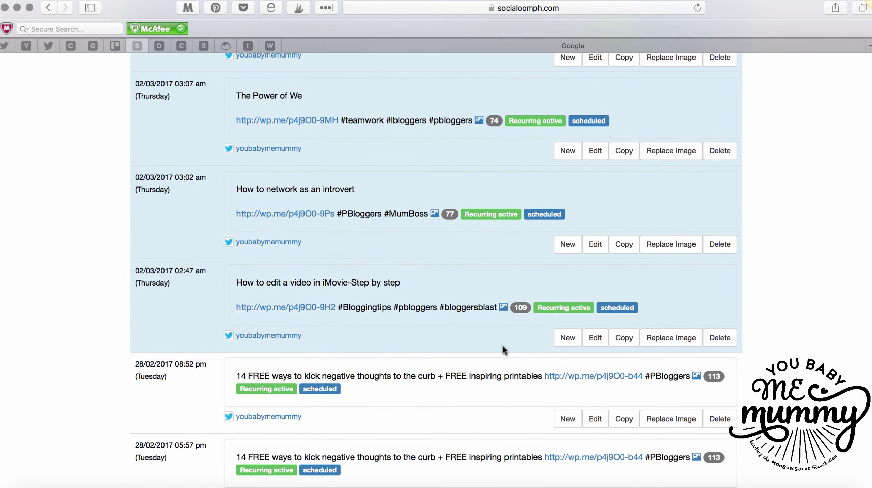
{"action": "mouse_move", "coordinate": [482, 218]}
{"action": "scroll", "coordinate": [315, 222], "scroll_direction": "down", "scroll_amount": 6}
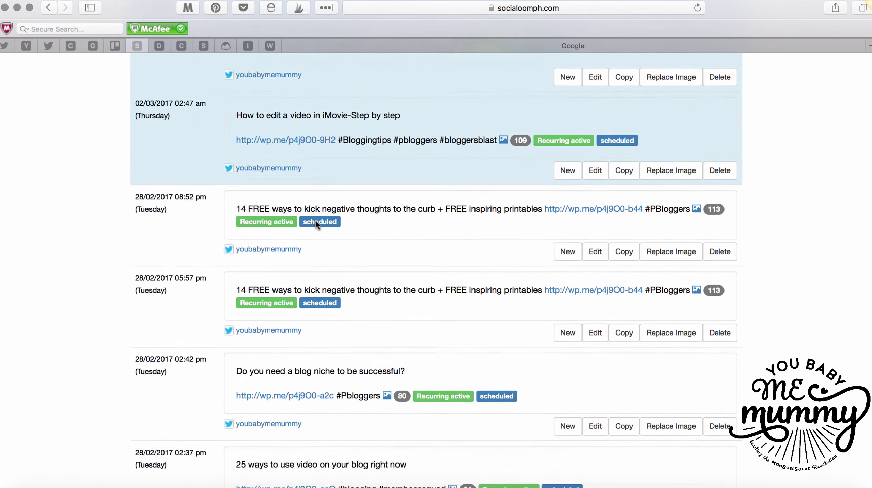
{"action": "scroll", "coordinate": [315, 223], "scroll_direction": "down", "scroll_amount": 15}
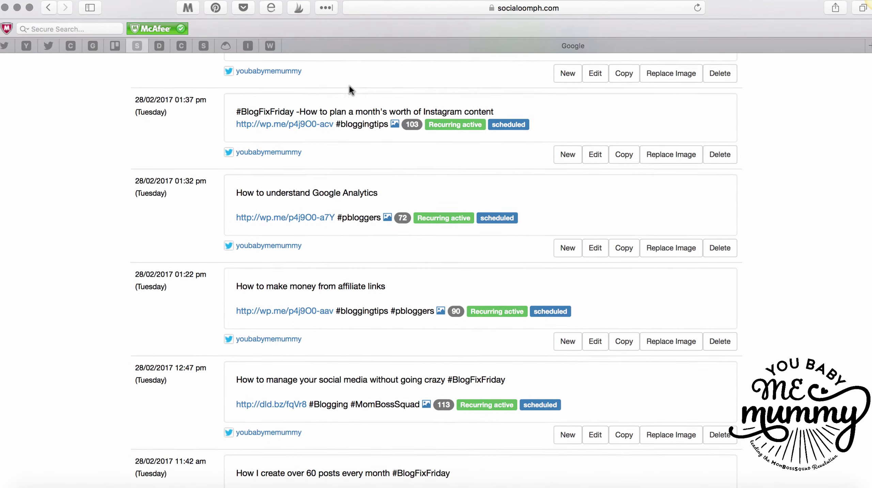
{"action": "scroll", "coordinate": [352, 240], "scroll_direction": "down", "scroll_amount": 15}
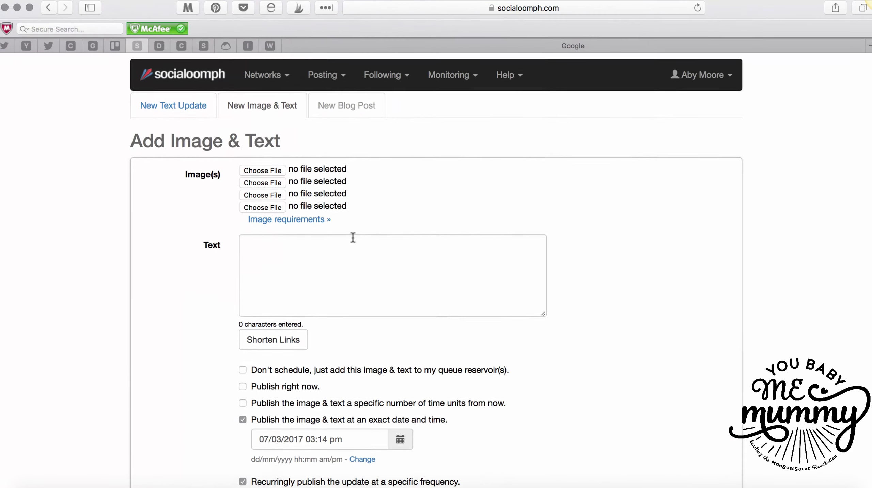
{"action": "scroll", "coordinate": [353, 238], "scroll_direction": "down", "scroll_amount": 1}
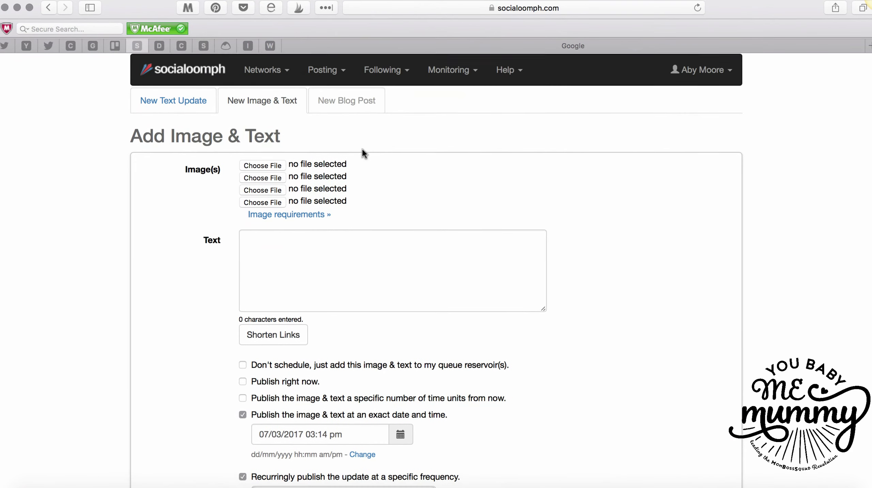
Step: Look through the posting, following and monitoring features and open the Tweet Digest Emails settings
{"action": "left_click", "coordinate": [328, 73]}
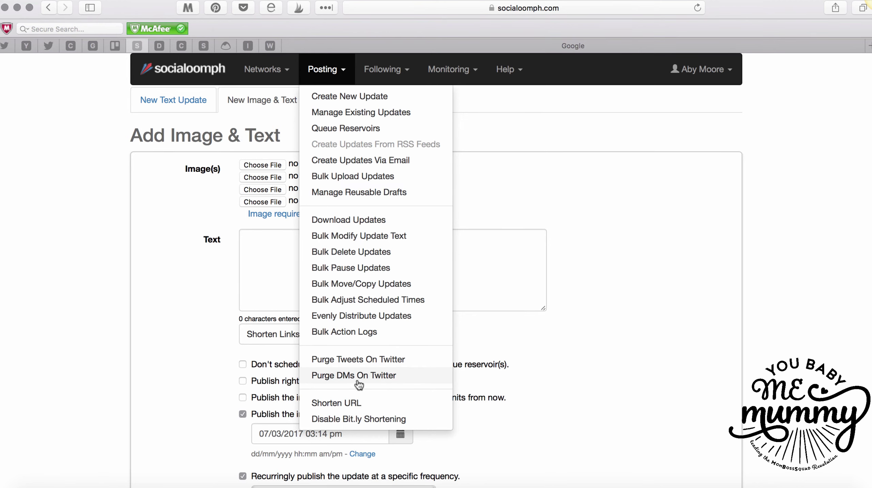
{"action": "left_click", "coordinate": [395, 69]}
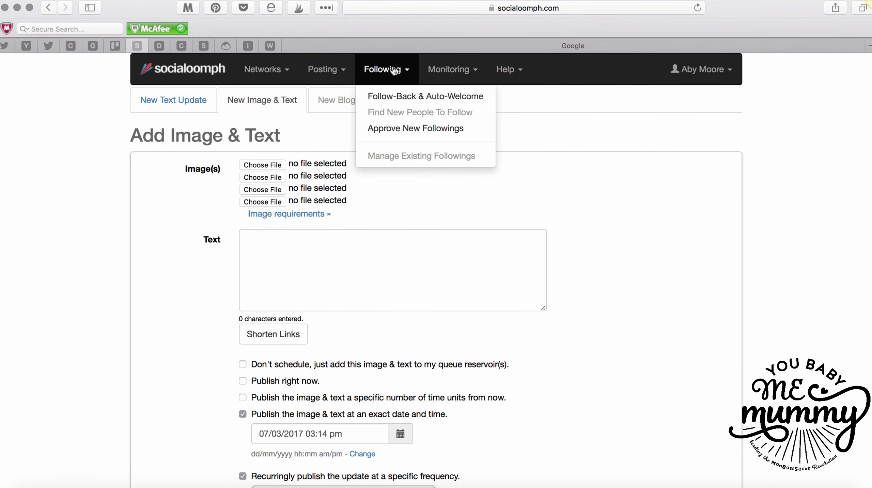
{"action": "left_click", "coordinate": [459, 69]}
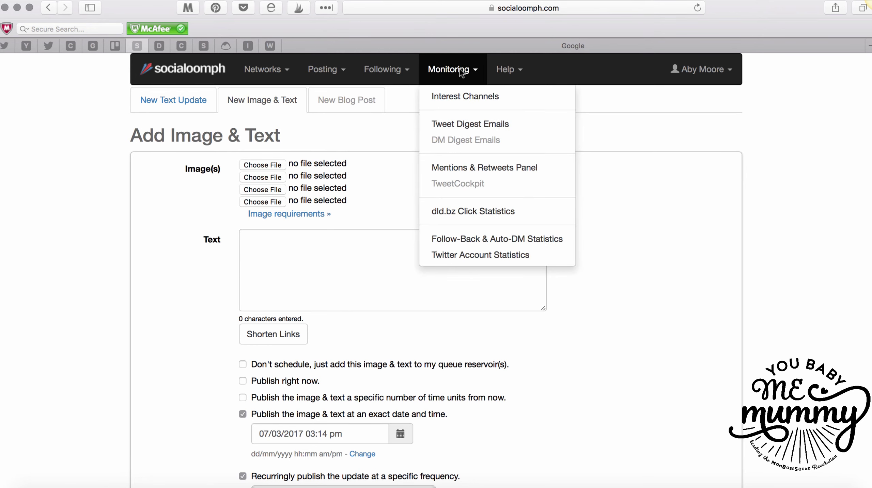
{"action": "left_click", "coordinate": [489, 125]}
Step: Enter "blogging" as the digest keyword, activate the tweet digest email and set its frequency to once a day
{"action": "left_click", "coordinate": [280, 209]}
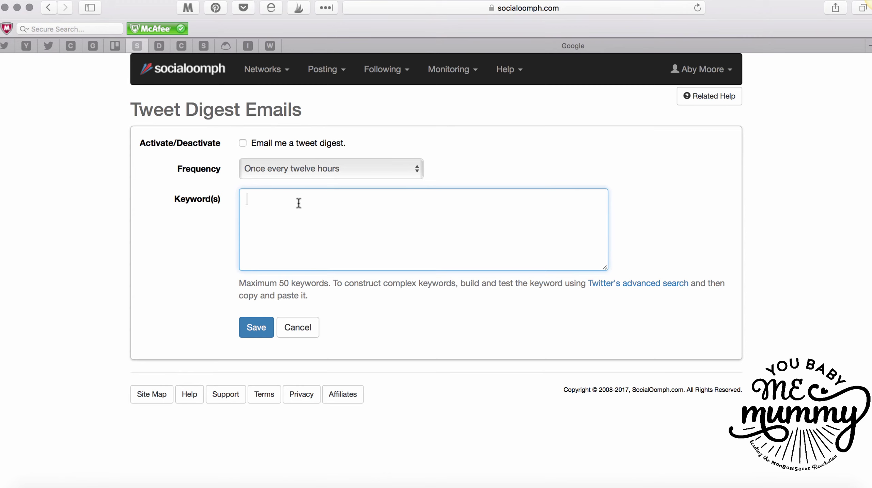
{"action": "type", "text": "blogging"}
{"action": "left_click", "coordinate": [301, 146]}
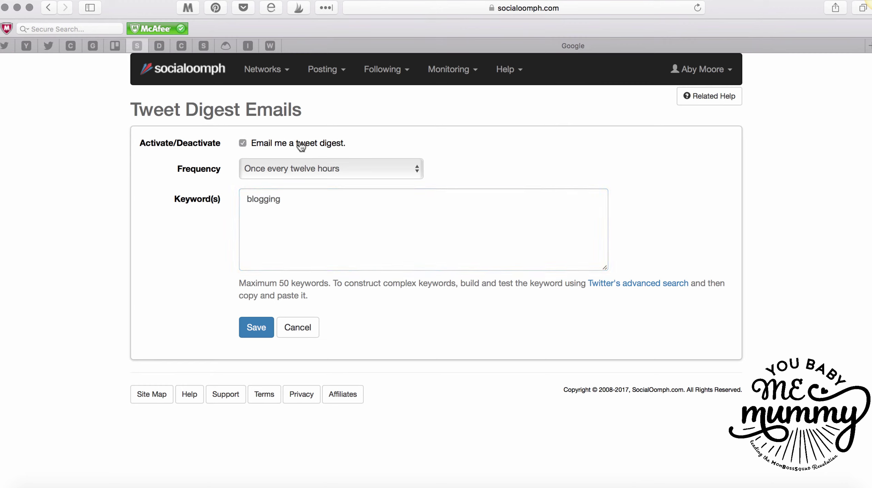
{"action": "left_click", "coordinate": [312, 168]}
{"action": "left_click", "coordinate": [311, 186]}
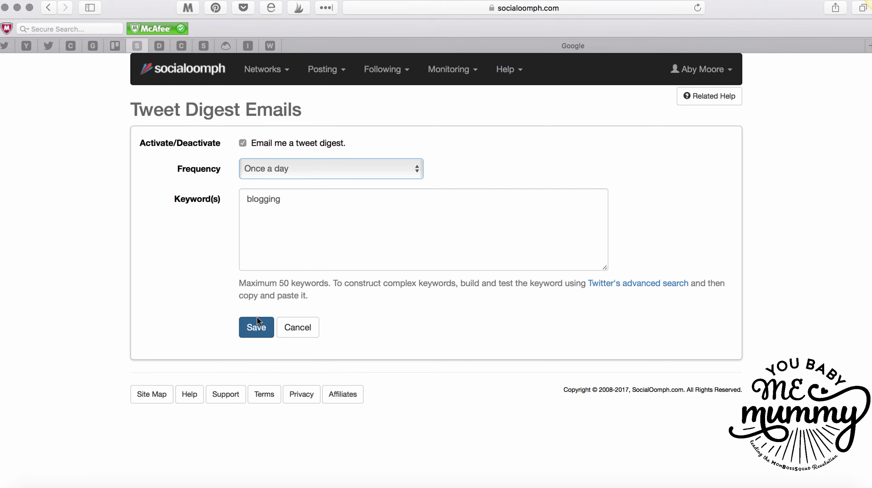
Step: Deactivate the tweet digest email and clear the "blogging" keyword
{"action": "left_click_drag", "start_coordinate": [300, 200], "coordinate": [231, 200]}
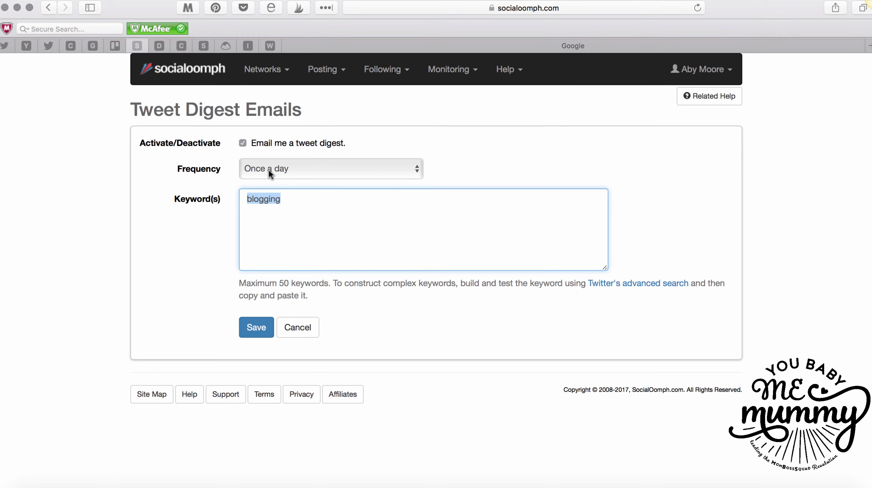
{"action": "left_click", "coordinate": [242, 143]}
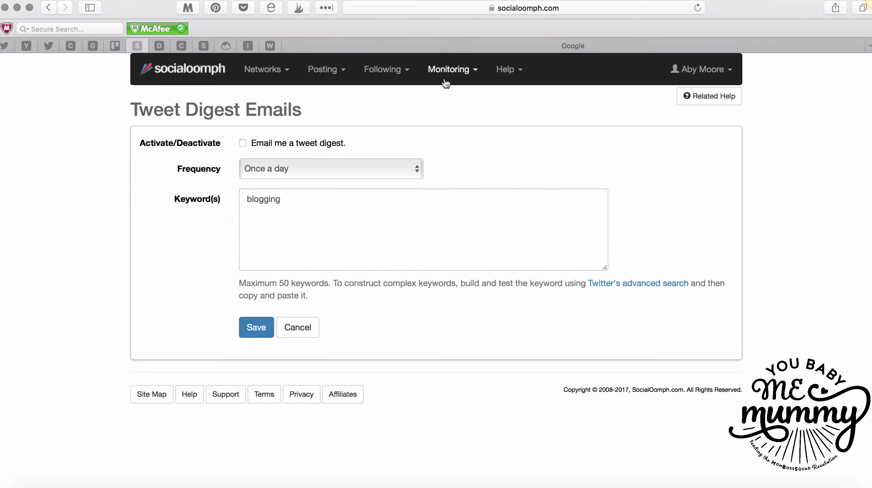
{"action": "left_click_drag", "start_coordinate": [286, 199], "coordinate": [206, 197]}
{"action": "key", "text": "BackSpace"}
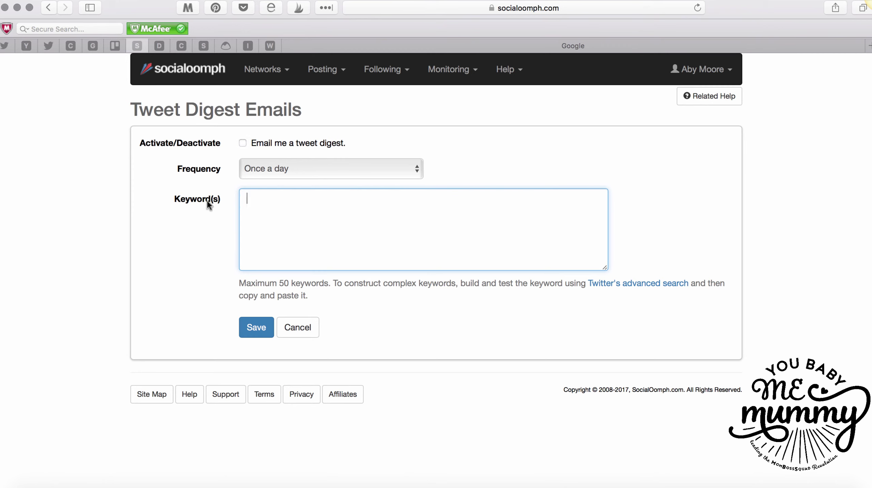
Step: Open the Mentions & Retweets Panel and filter it to the youbabymemummy Twitter account
{"action": "left_click", "coordinate": [467, 71]}
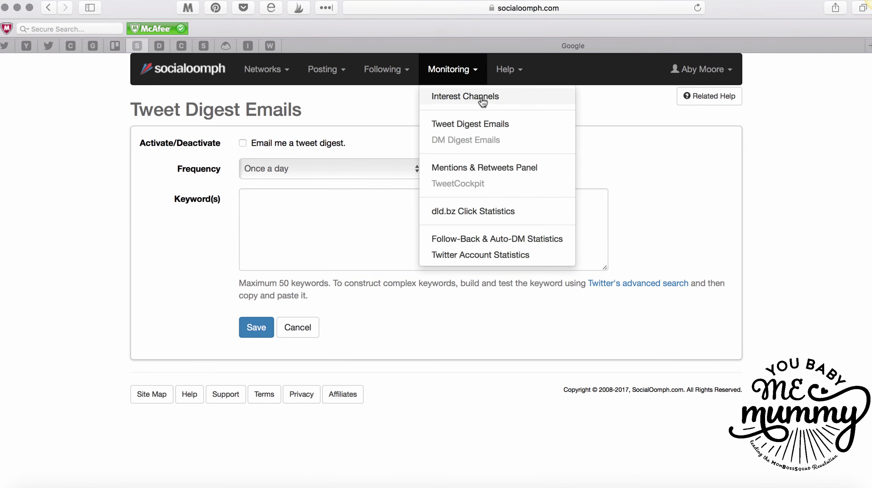
{"action": "left_click", "coordinate": [494, 168]}
{"action": "scroll", "coordinate": [445, 253], "scroll_direction": "down", "scroll_amount": 1}
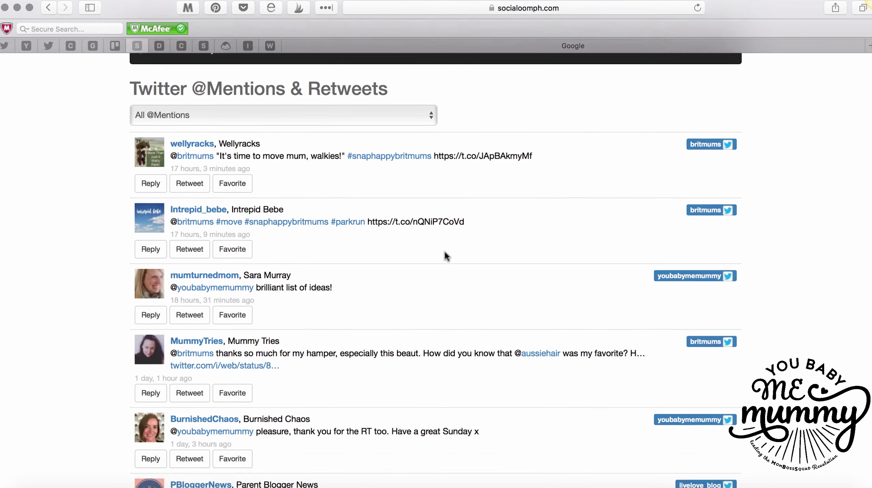
{"action": "left_click", "coordinate": [409, 103]}
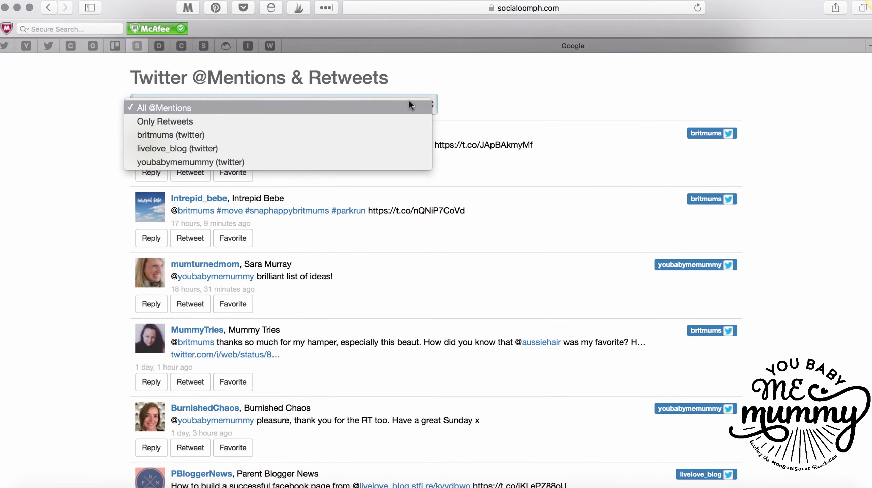
{"action": "left_click", "coordinate": [257, 162]}
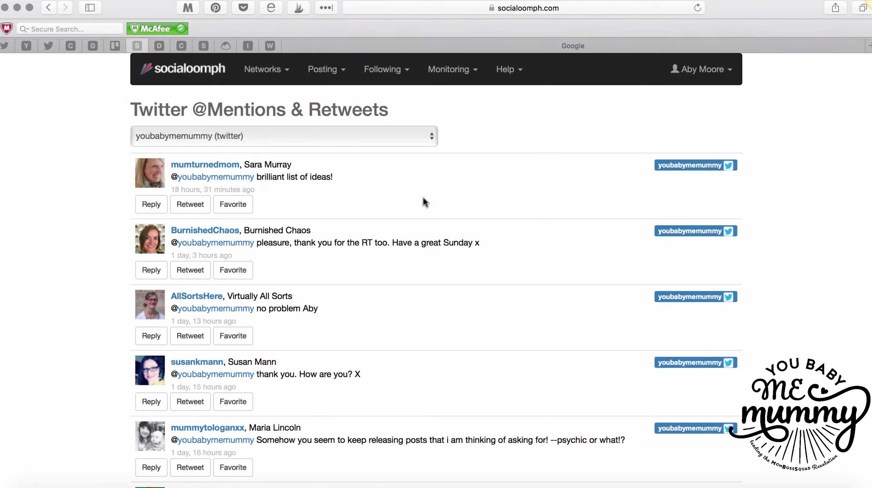
Step: Switch to the Twitter website, load the new notifications and look through them
{"action": "left_click", "coordinate": [5, 46]}
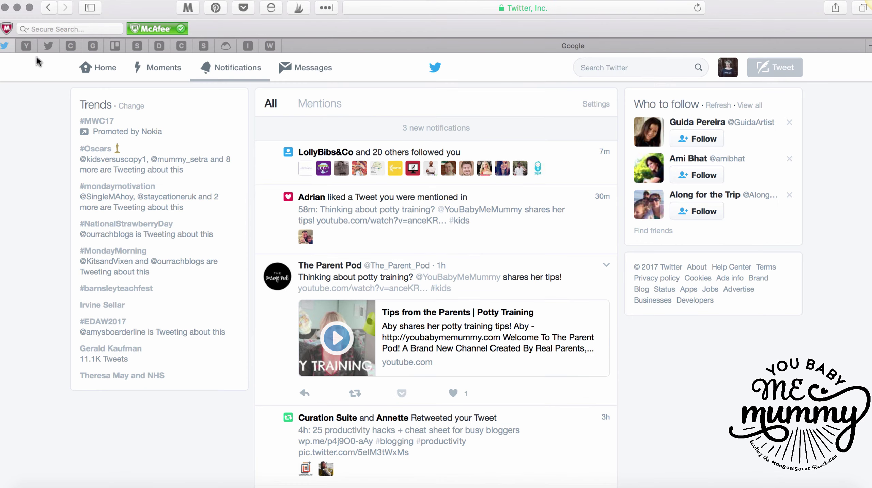
{"action": "left_click", "coordinate": [444, 128]}
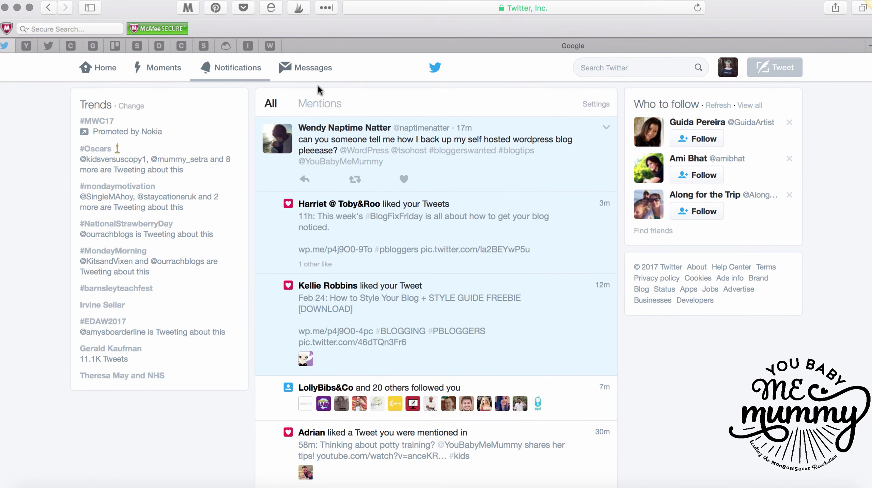
{"action": "scroll", "coordinate": [661, 226], "scroll_direction": "down", "scroll_amount": 3}
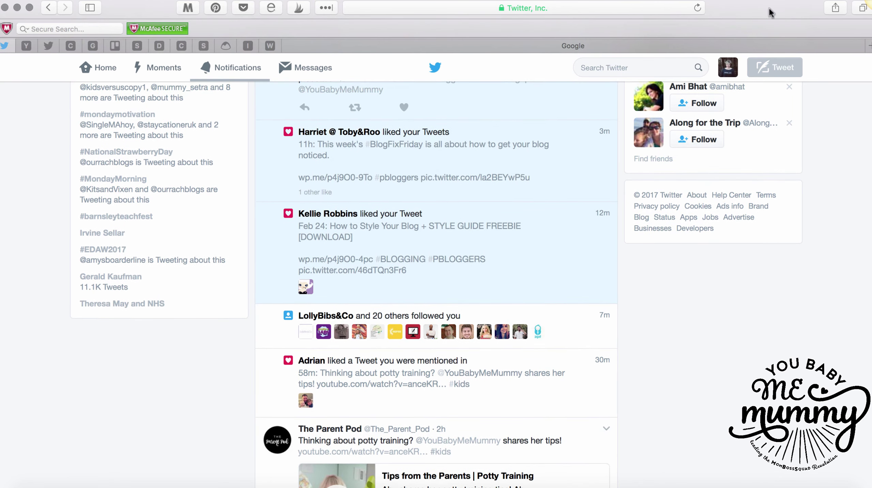
{"action": "scroll", "coordinate": [359, 308], "scroll_direction": "up", "scroll_amount": 3}
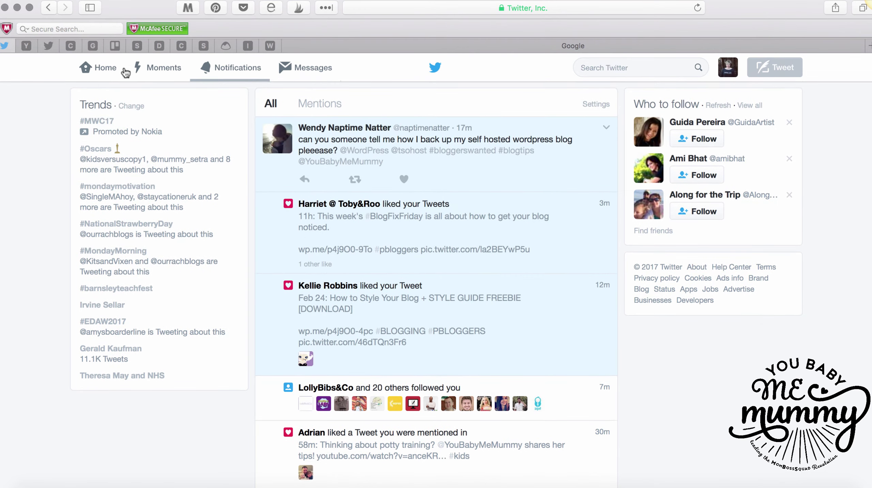
Step: Switch back to SocialOomph and look through the mentions and retweets of the youbabymemummy account
{"action": "left_click", "coordinate": [135, 46]}
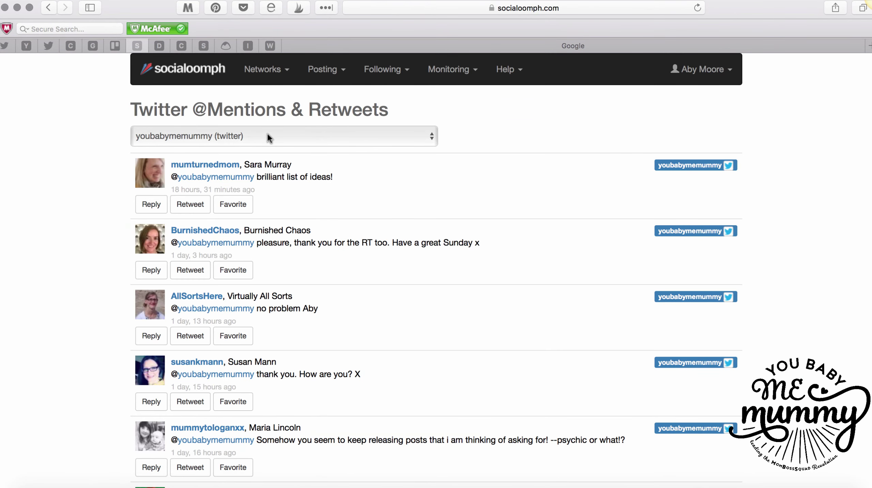
{"action": "scroll", "coordinate": [375, 149], "scroll_direction": "down", "scroll_amount": 2}
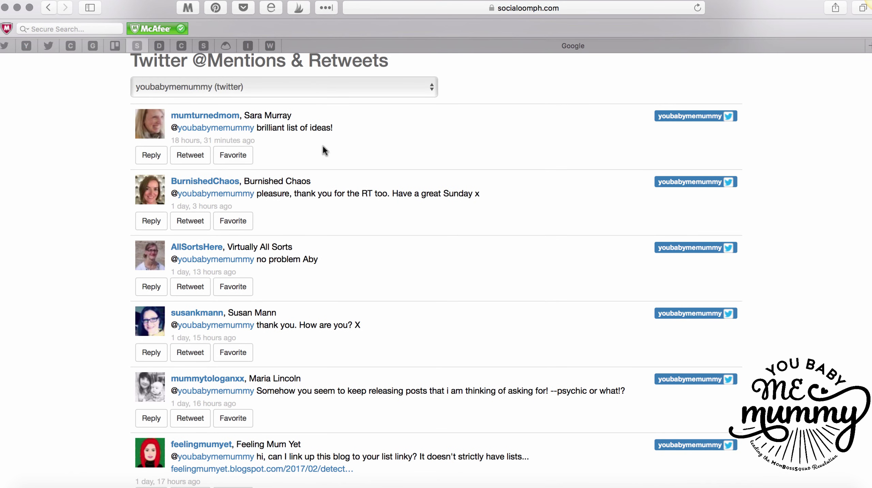
{"action": "scroll", "coordinate": [324, 150], "scroll_direction": "down", "scroll_amount": 6}
{"action": "scroll", "coordinate": [333, 232], "scroll_direction": "down", "scroll_amount": 5}
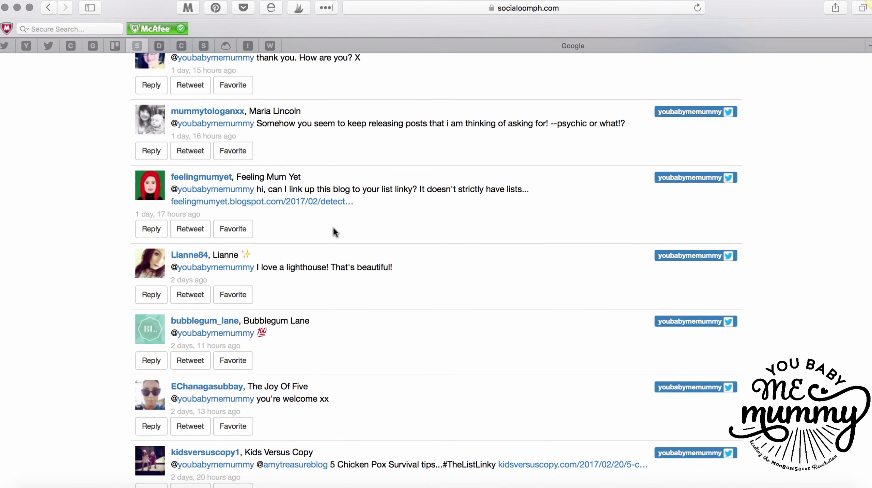
{"action": "scroll", "coordinate": [335, 228], "scroll_direction": "up", "scroll_amount": 1}
{"action": "scroll", "coordinate": [541, 136], "scroll_direction": "up", "scroll_amount": 12}
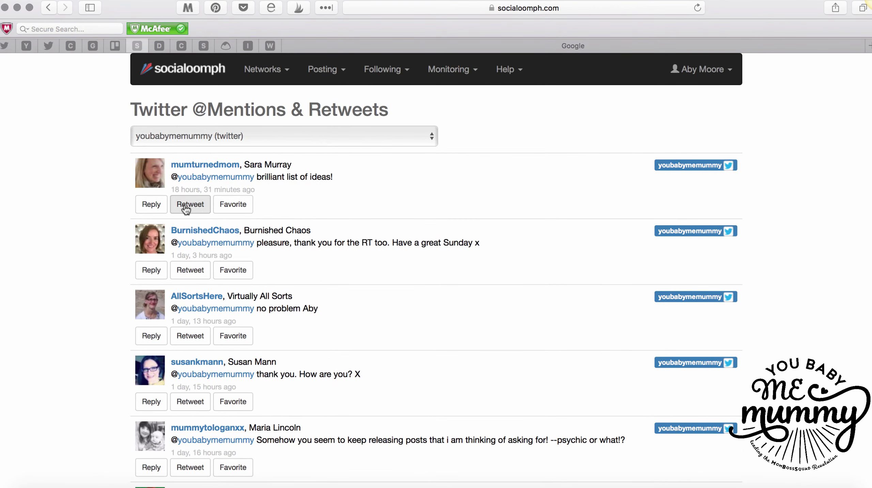
Step: Favorite the "brilliant list of ideas!" and "psychic or what!?" mentions, closing the Twitter page and the alarm notification that open
{"action": "left_click", "coordinate": [245, 207]}
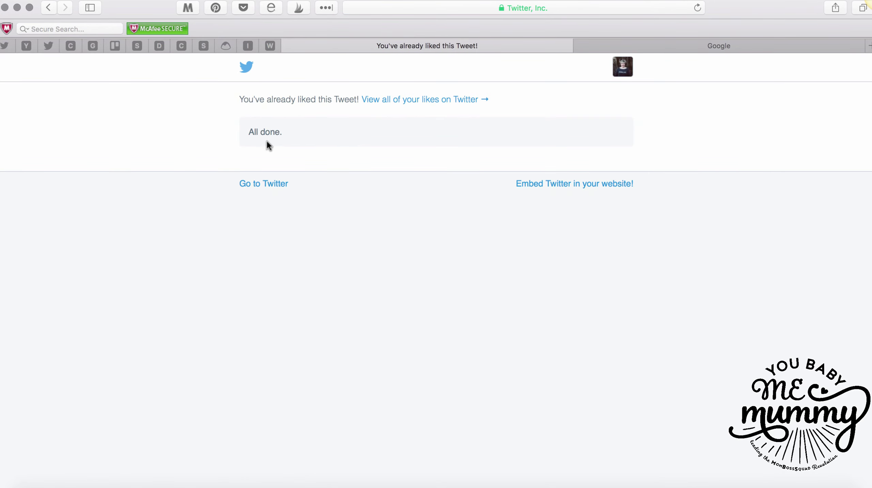
{"action": "left_click", "coordinate": [289, 46]}
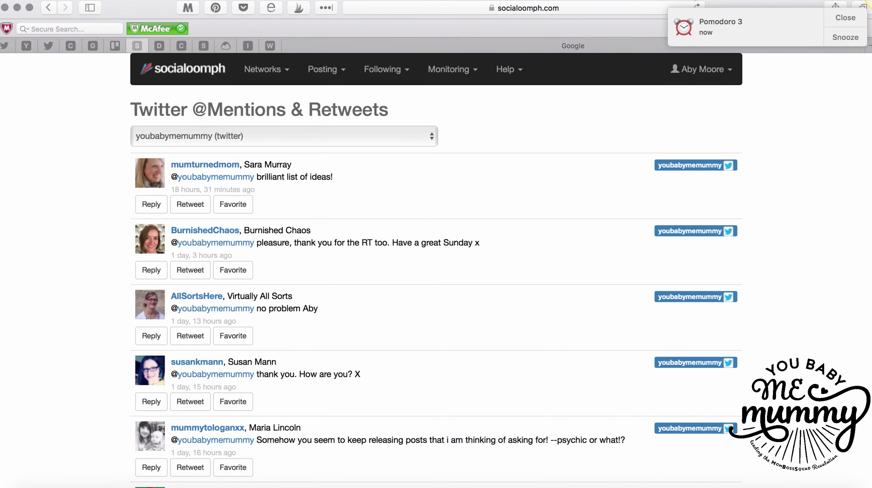
{"action": "left_click", "coordinate": [718, 24]}
{"action": "scroll", "coordinate": [308, 407], "scroll_direction": "down", "scroll_amount": 3}
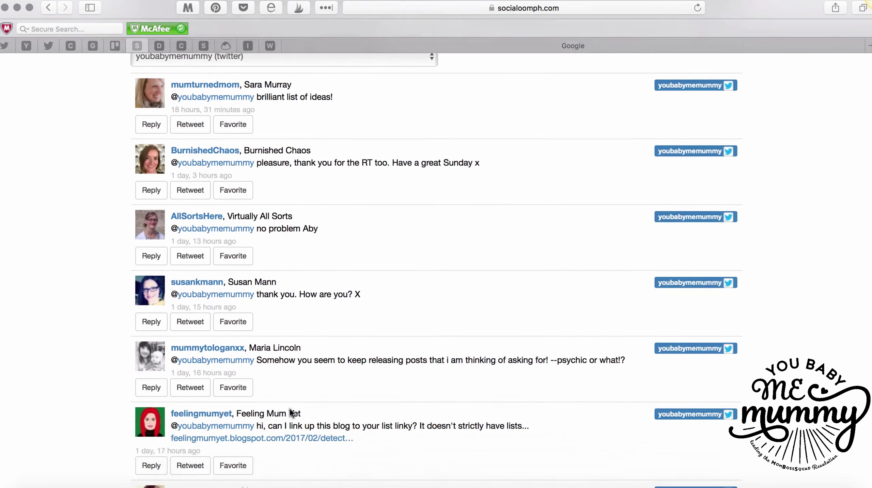
{"action": "left_click", "coordinate": [233, 386]}
{"action": "left_click", "coordinate": [288, 45]}
{"action": "scroll", "coordinate": [377, 198], "scroll_direction": "up", "scroll_amount": 5}
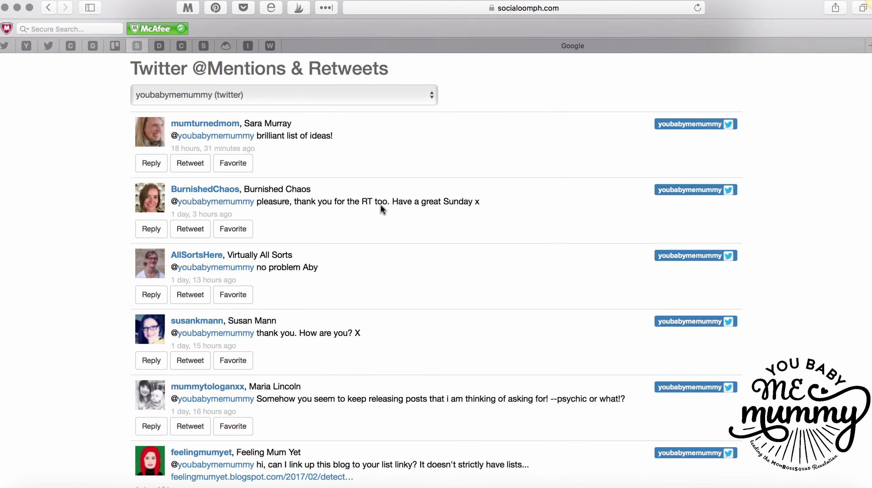
Step: Open the dld.bz click statistics and view the Click Summary, Destination Domains and Download dld.bz Click Data pages
{"action": "left_click", "coordinate": [448, 80]}
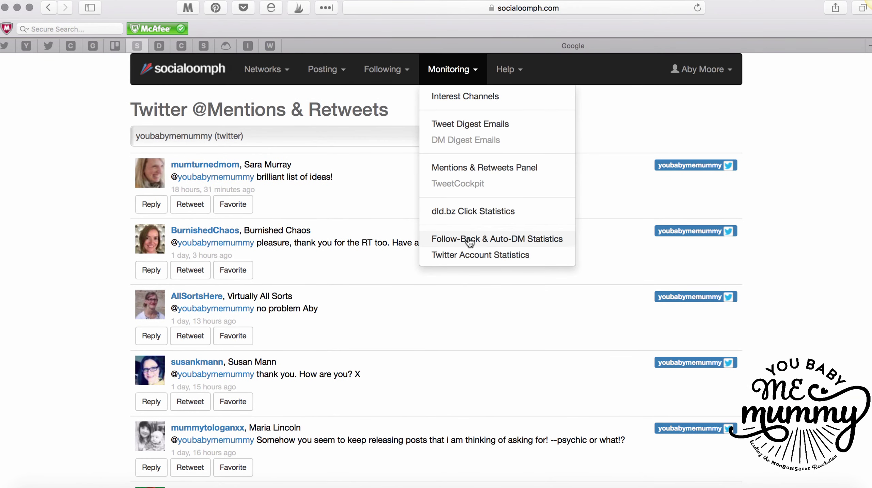
{"action": "left_click", "coordinate": [475, 212]}
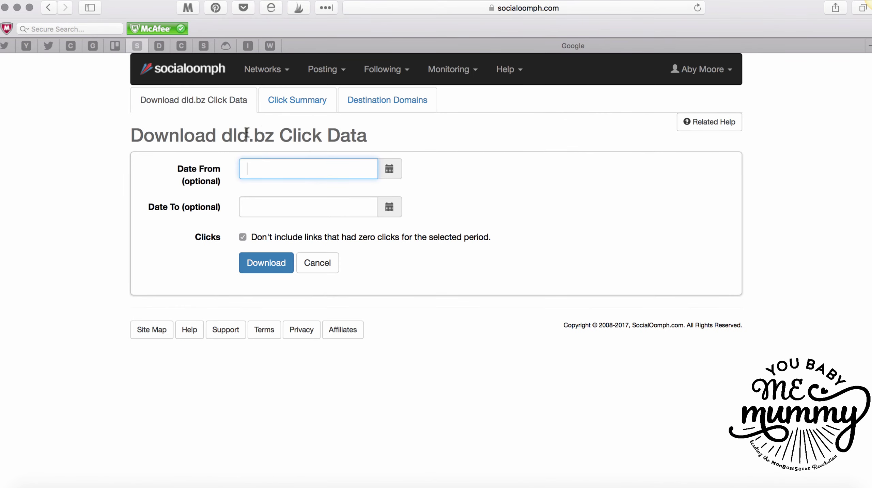
{"action": "left_click", "coordinate": [304, 108]}
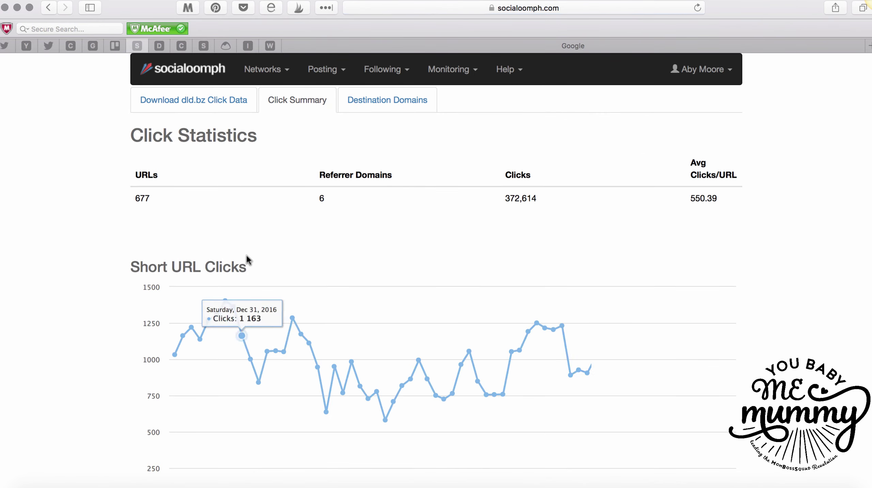
{"action": "left_click", "coordinate": [380, 107]}
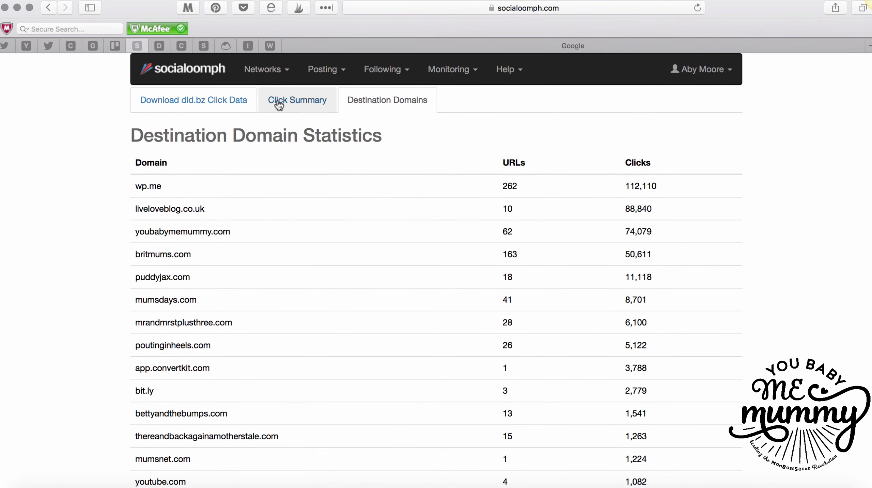
{"action": "left_click", "coordinate": [212, 108]}
{"action": "scroll", "coordinate": [293, 273], "scroll_direction": "down", "scroll_amount": 1}
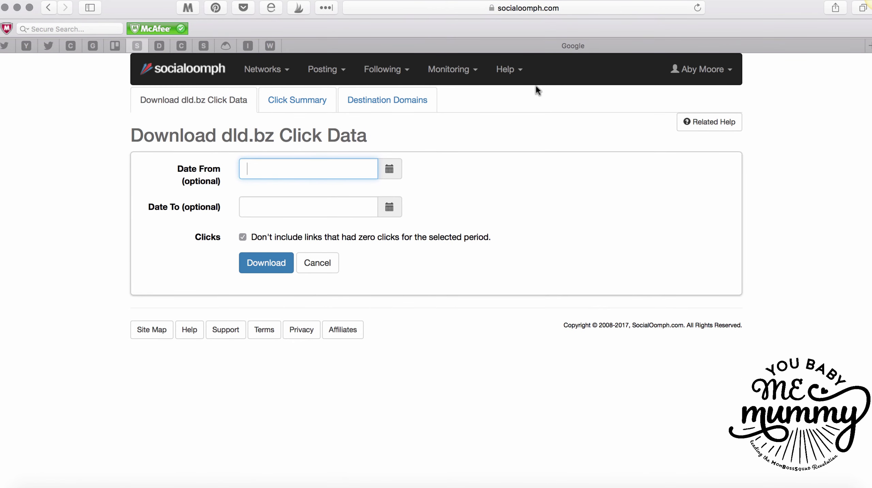
Step: Open the list of existing updates and look through youbabymemummy's scheduled updates and their deletion options
{"action": "left_click", "coordinate": [452, 72]}
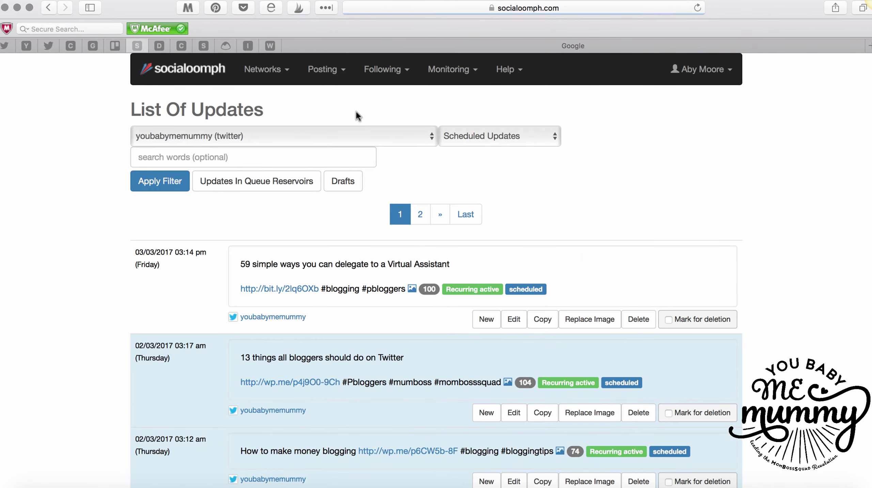
{"action": "scroll", "coordinate": [473, 186], "scroll_direction": "down", "scroll_amount": 3}
{"action": "scroll", "coordinate": [472, 186], "scroll_direction": "down", "scroll_amount": 1}
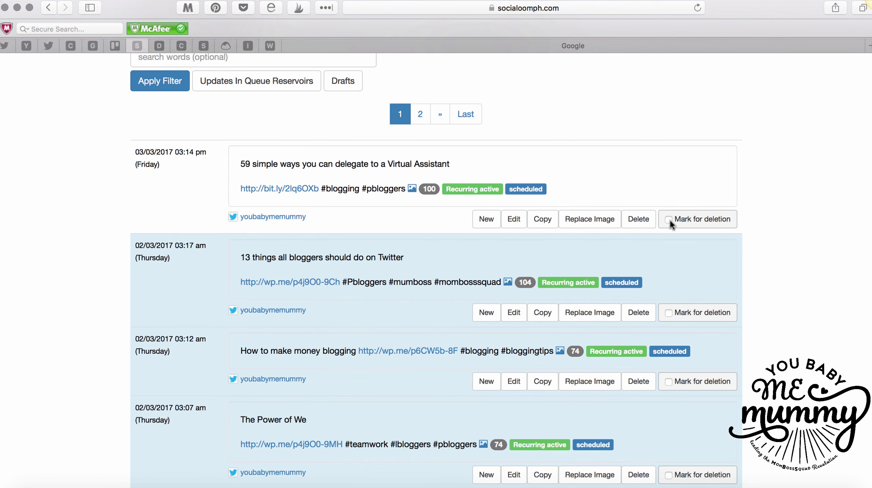
{"action": "scroll", "coordinate": [674, 274], "scroll_direction": "down", "scroll_amount": 15}
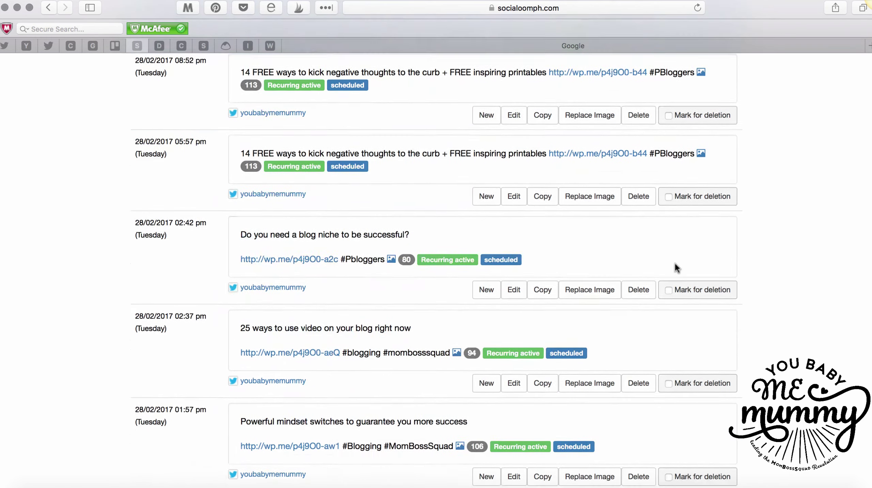
{"action": "scroll", "coordinate": [671, 349], "scroll_direction": "down", "scroll_amount": 15}
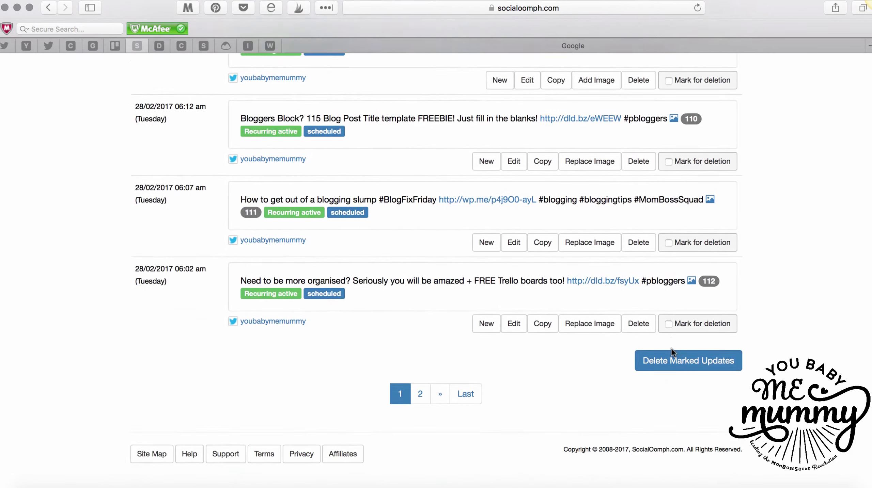
{"action": "scroll", "coordinate": [557, 382], "scroll_direction": "up", "scroll_amount": 10}
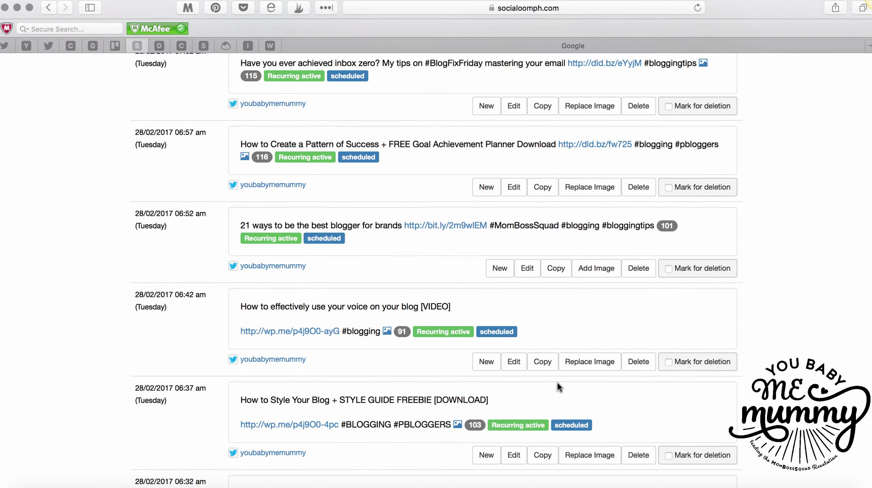
{"action": "scroll", "coordinate": [384, 256], "scroll_direction": "up", "scroll_amount": 4}
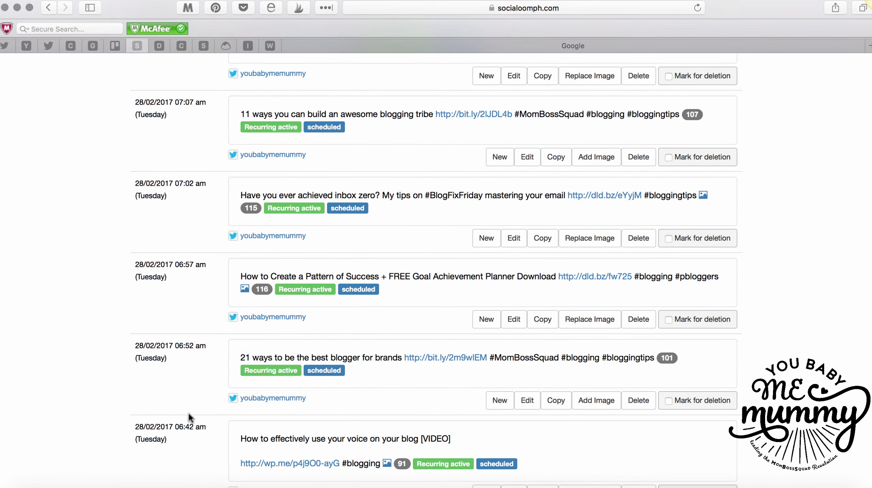
{"action": "scroll", "coordinate": [188, 249], "scroll_direction": "up", "scroll_amount": 20}
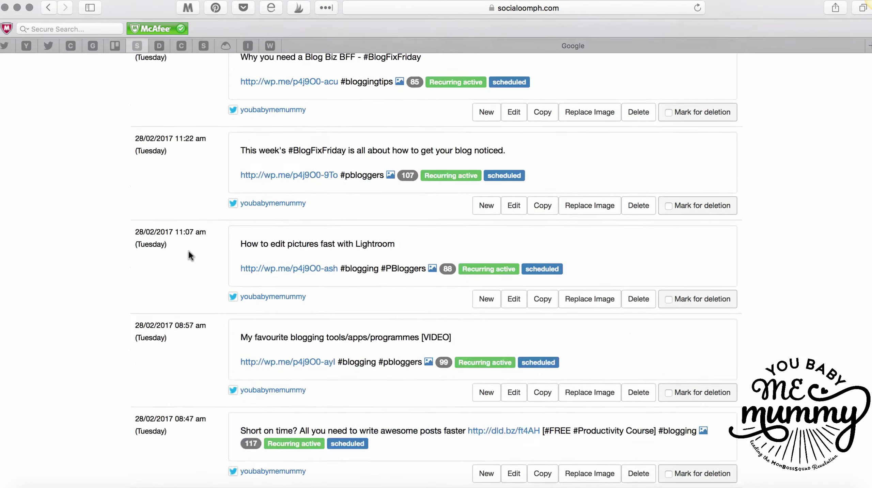
Step: View the available posting features and examine the dates, times and texts of the recurring scheduled updates
{"action": "left_click", "coordinate": [326, 69]}
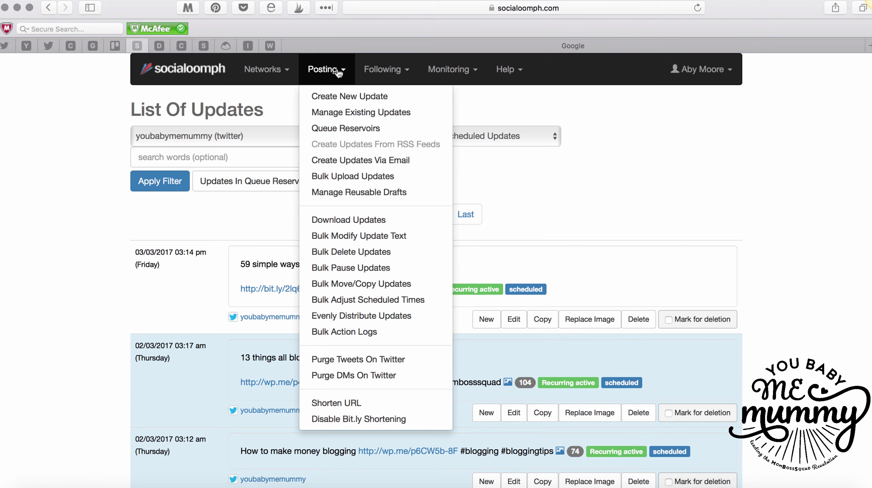
{"action": "left_click", "coordinate": [35, 280]}
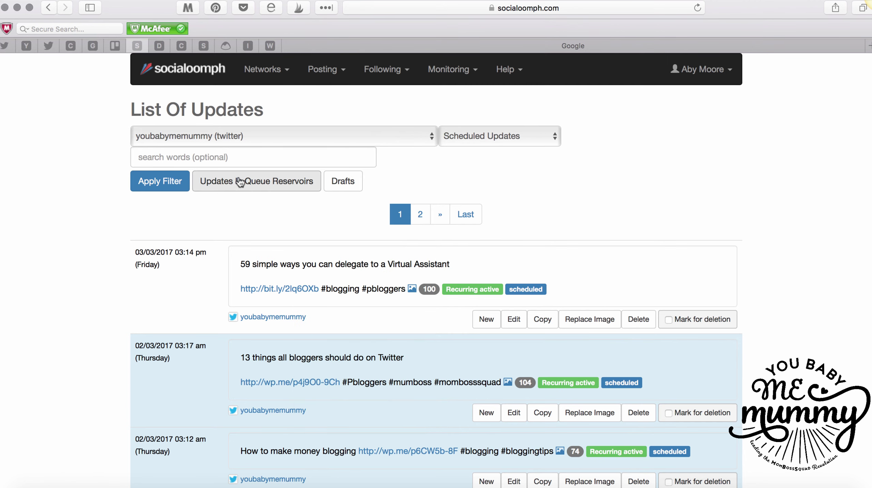
{"action": "scroll", "coordinate": [76, 353], "scroll_direction": "down", "scroll_amount": 7}
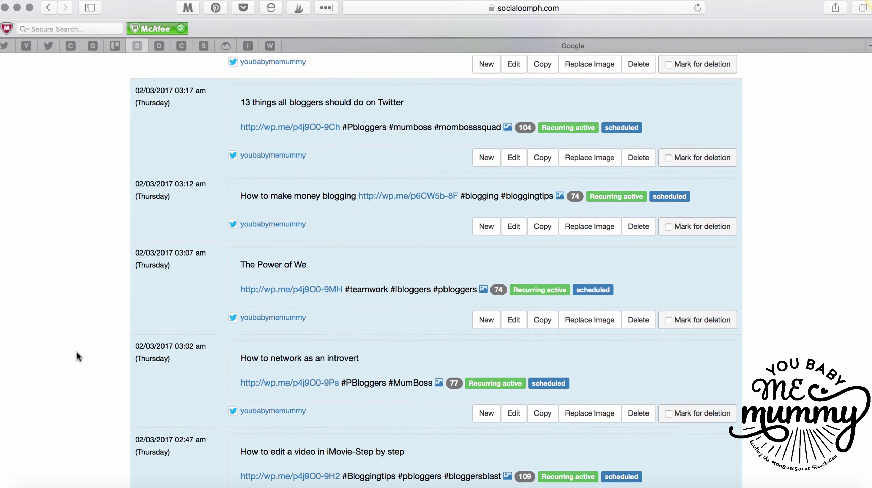
{"action": "scroll", "coordinate": [77, 350], "scroll_direction": "down", "scroll_amount": 12}
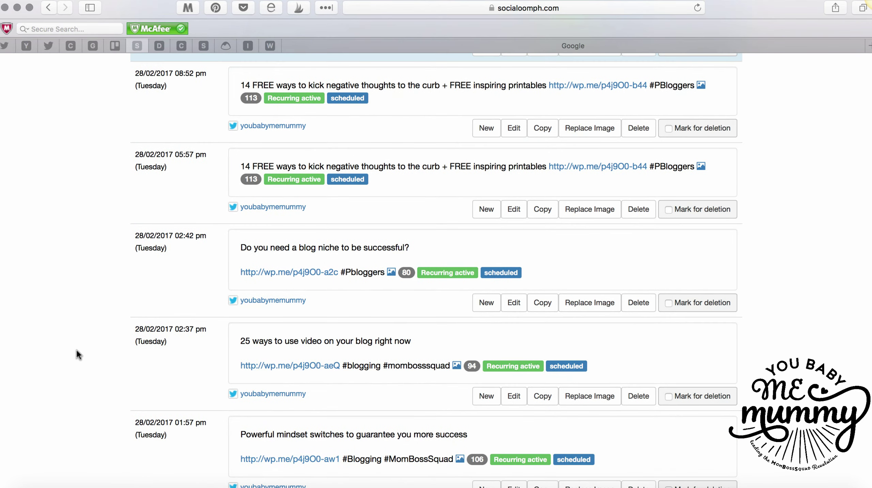
{"action": "scroll", "coordinate": [76, 349], "scroll_direction": "up", "scroll_amount": 19}
{"action": "scroll", "coordinate": [76, 346], "scroll_direction": "down", "scroll_amount": 20}
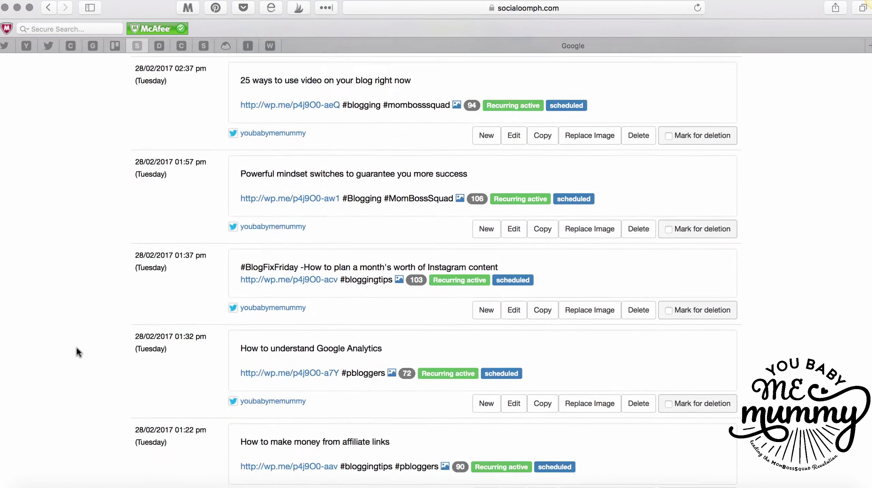
{"action": "scroll", "coordinate": [77, 346], "scroll_direction": "down", "scroll_amount": 11}
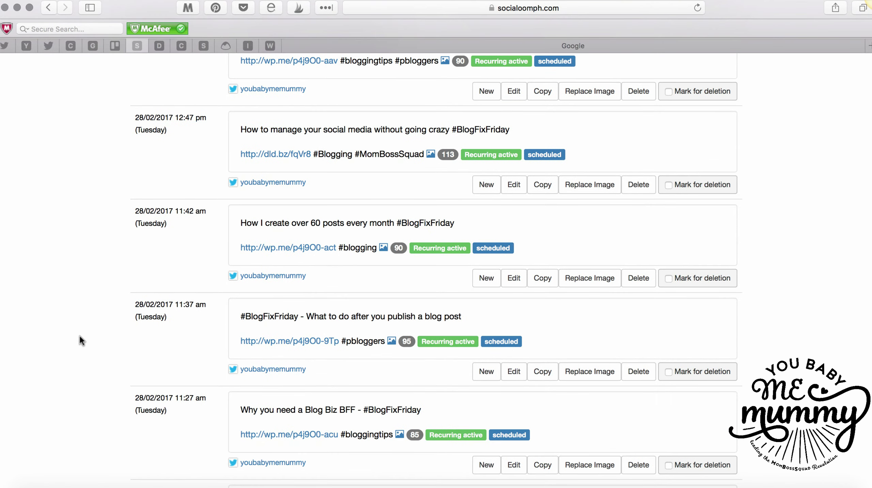
{"action": "scroll", "coordinate": [79, 334], "scroll_direction": "up", "scroll_amount": 20}
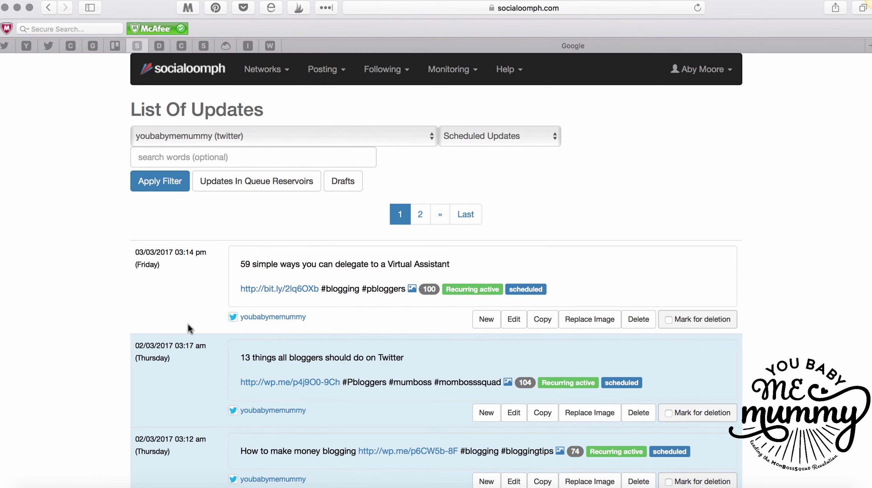
Step: Filter youbabymemummy's scheduled updates by the search word "traffic"
{"action": "left_click", "coordinate": [259, 159]}
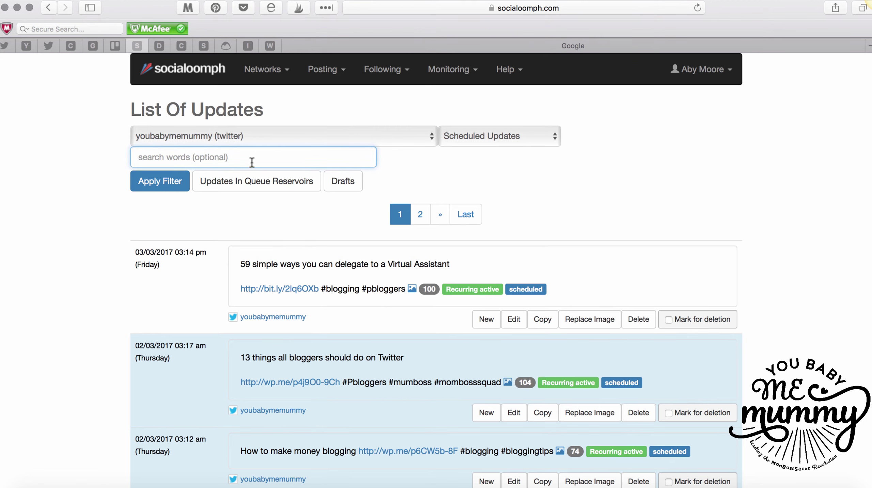
{"action": "scroll", "coordinate": [269, 278], "scroll_direction": "down", "scroll_amount": 20}
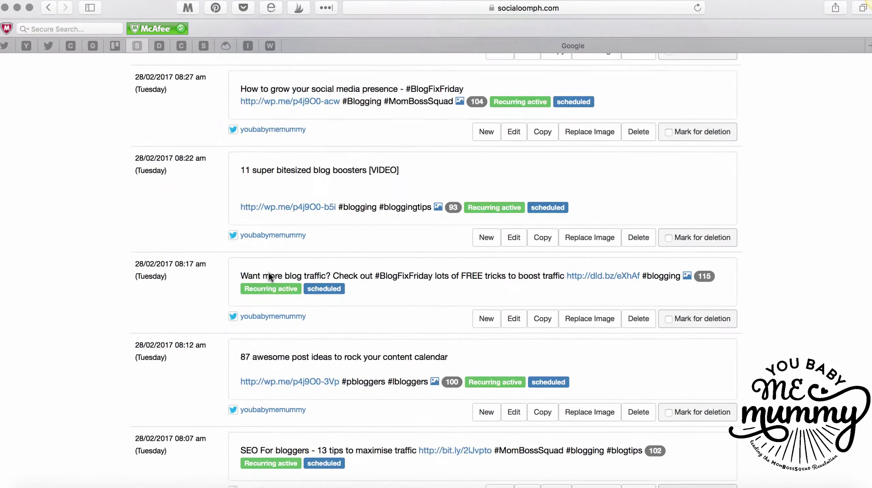
{"action": "scroll", "coordinate": [268, 253], "scroll_direction": "up", "scroll_amount": 20}
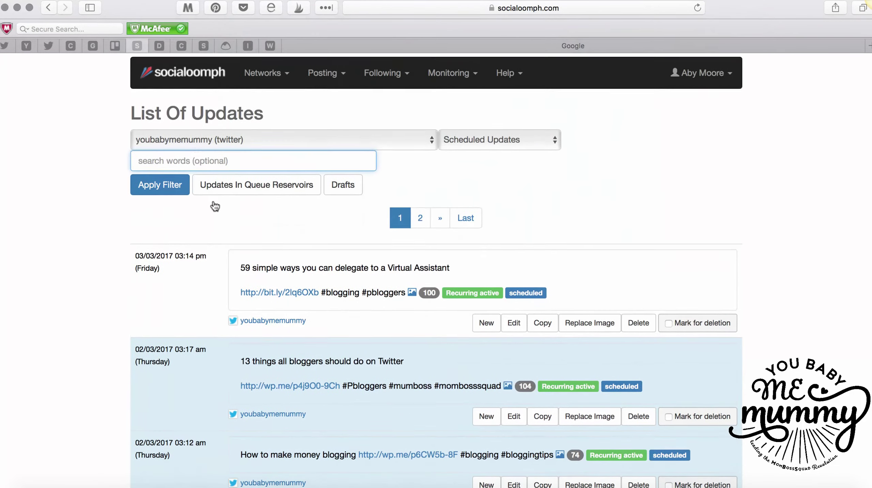
{"action": "type", "text": "traffic"}
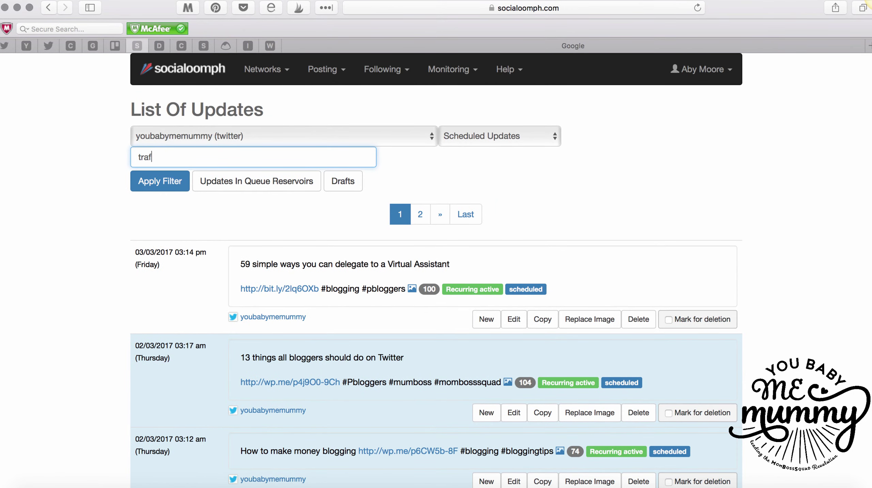
{"action": "left_click", "coordinate": [175, 182]}
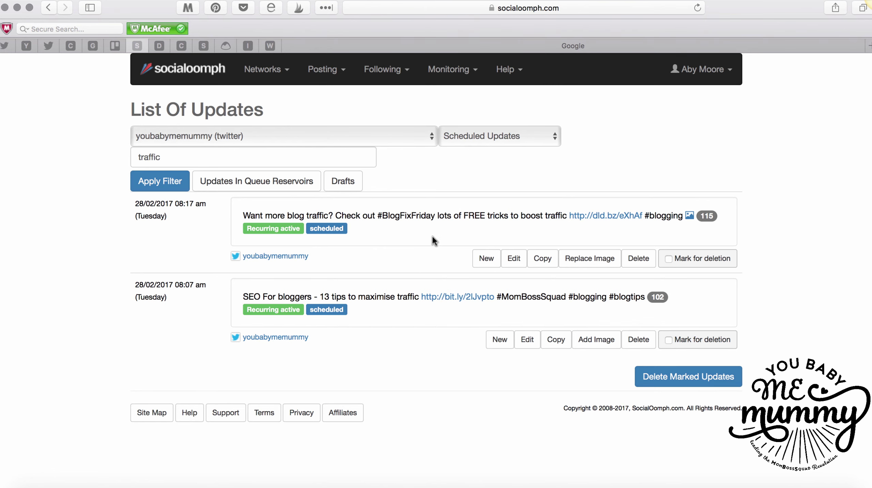
Step: Clear the search word, reapply the filter and look through the full list of scheduled updates
{"action": "left_click", "coordinate": [341, 72]}
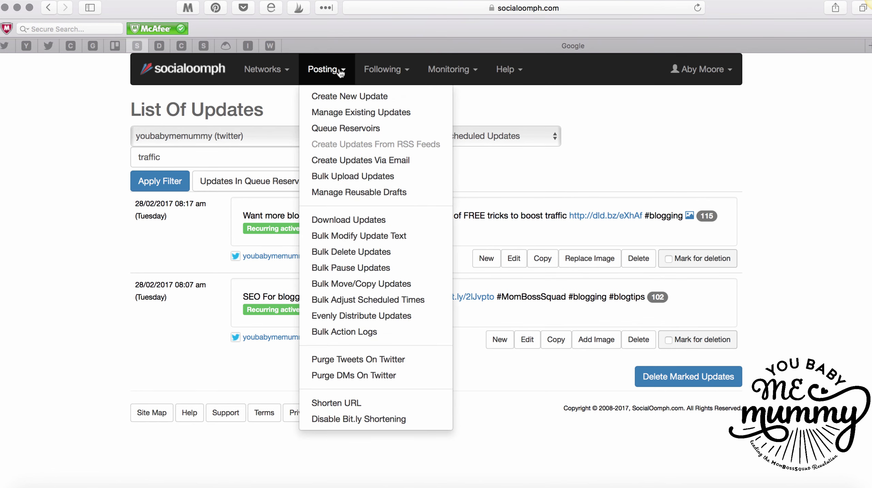
{"action": "left_click", "coordinate": [340, 72]}
{"action": "double_click", "coordinate": [203, 156]}
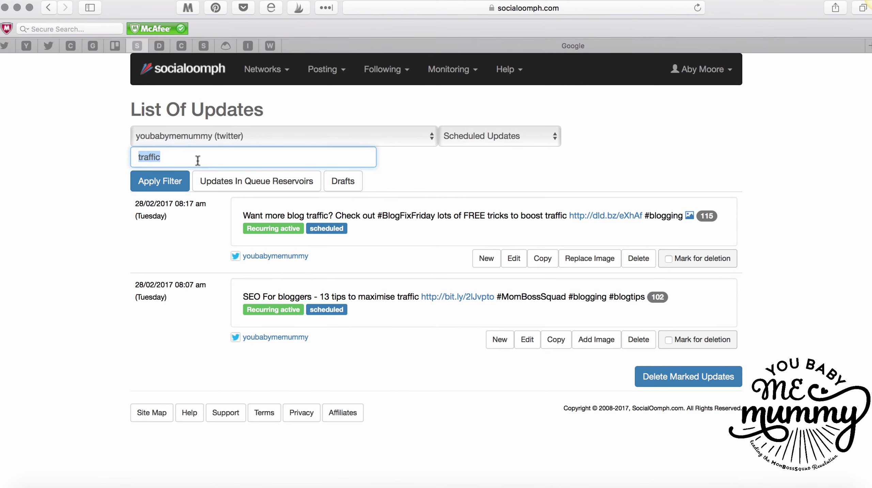
{"action": "key", "text": "BackSpace"}
{"action": "left_click", "coordinate": [142, 183]}
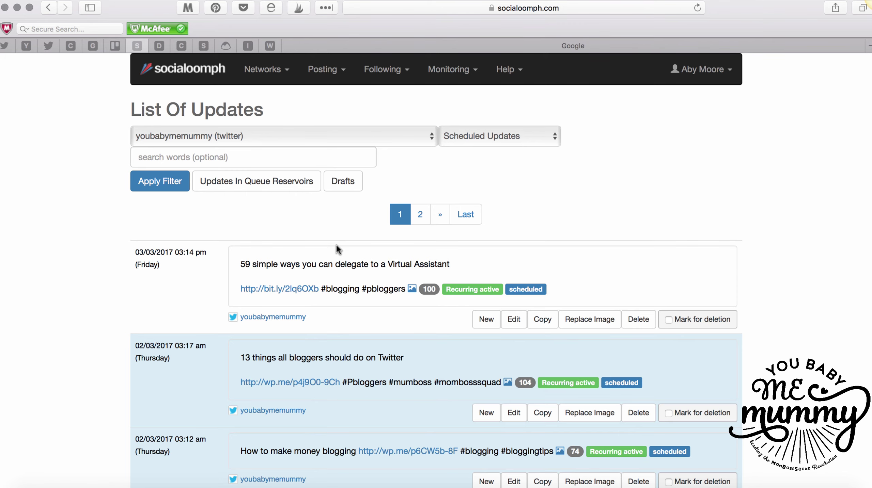
{"action": "scroll", "coordinate": [336, 244], "scroll_direction": "down", "scroll_amount": 5}
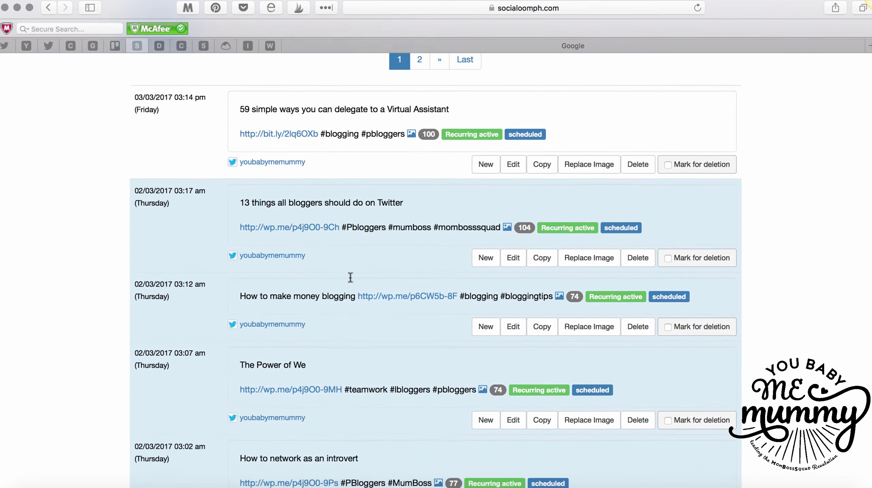
{"action": "scroll", "coordinate": [351, 277], "scroll_direction": "down", "scroll_amount": 10}
{"action": "scroll", "coordinate": [316, 347], "scroll_direction": "up", "scroll_amount": 15}
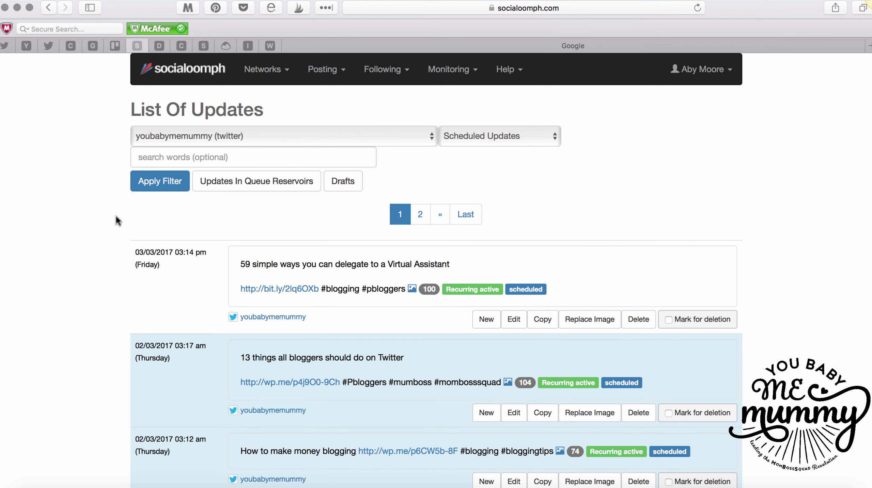
{"action": "scroll", "coordinate": [709, 121], "scroll_direction": "up", "scroll_amount": 1}
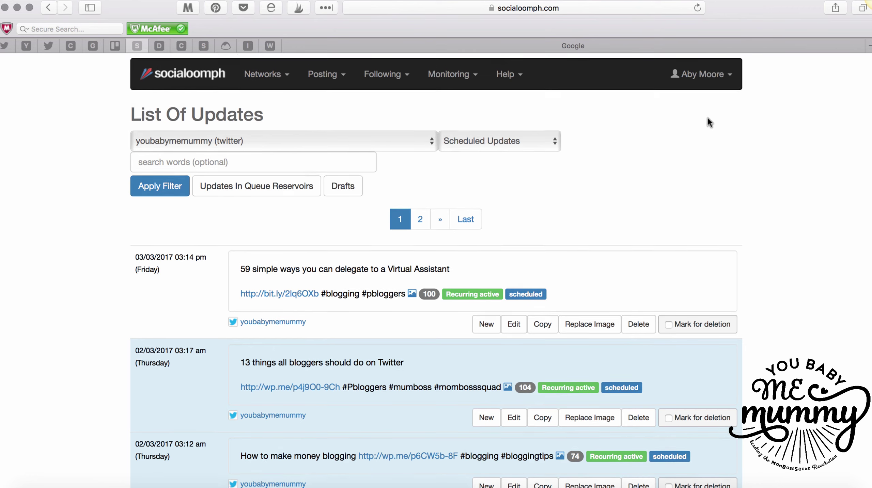